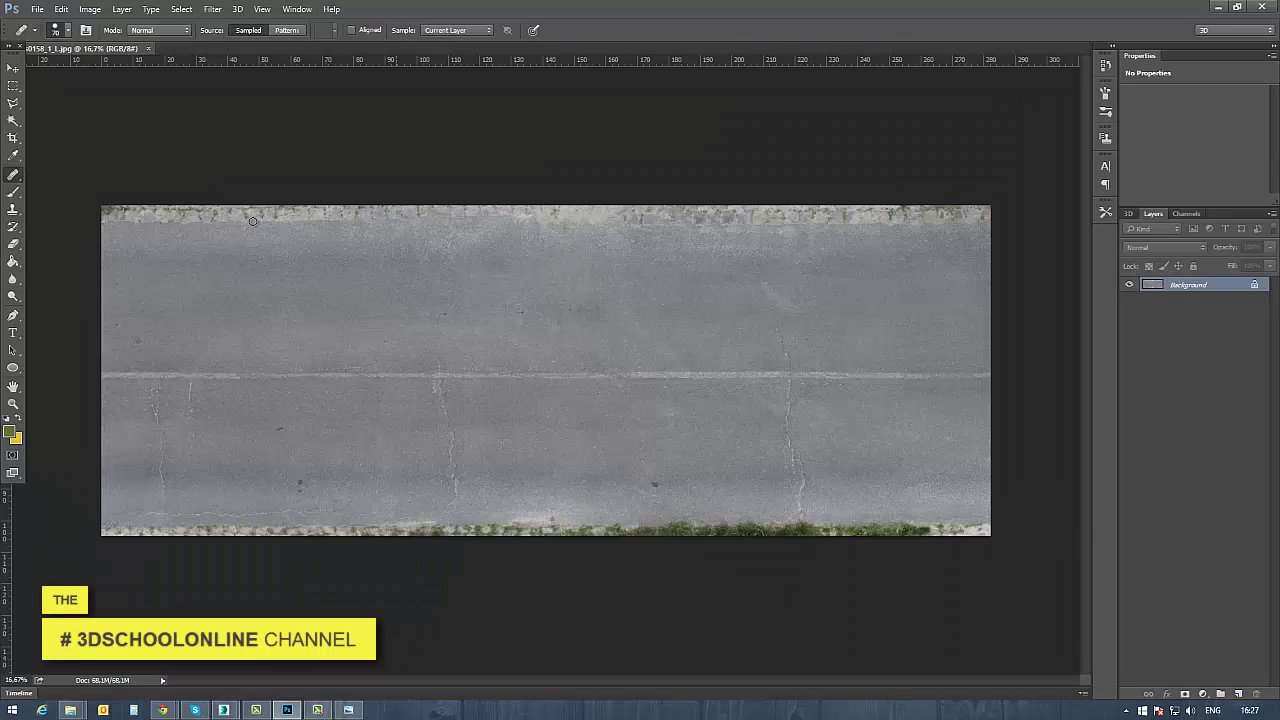
Select the full-width asphalt area between the two verges of the road photo with the Rectangular Marquee and copy it
click(13, 85)
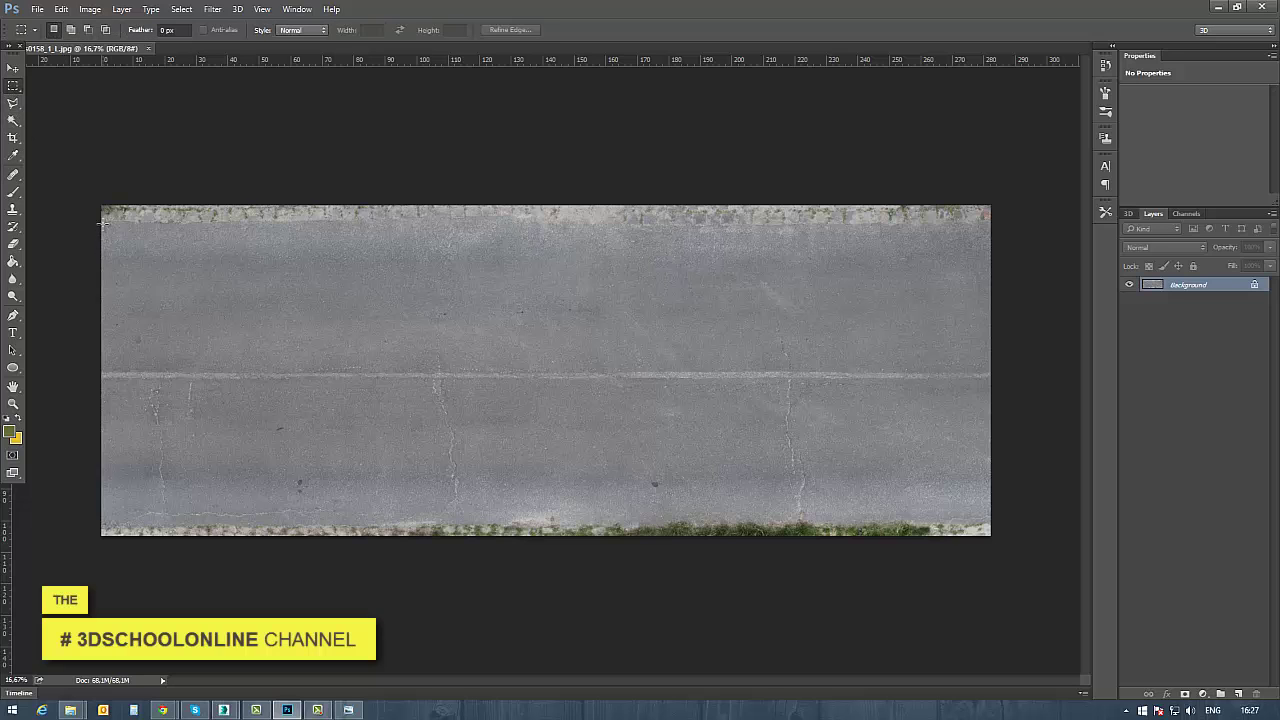
drag(253, 349, 1034, 518)
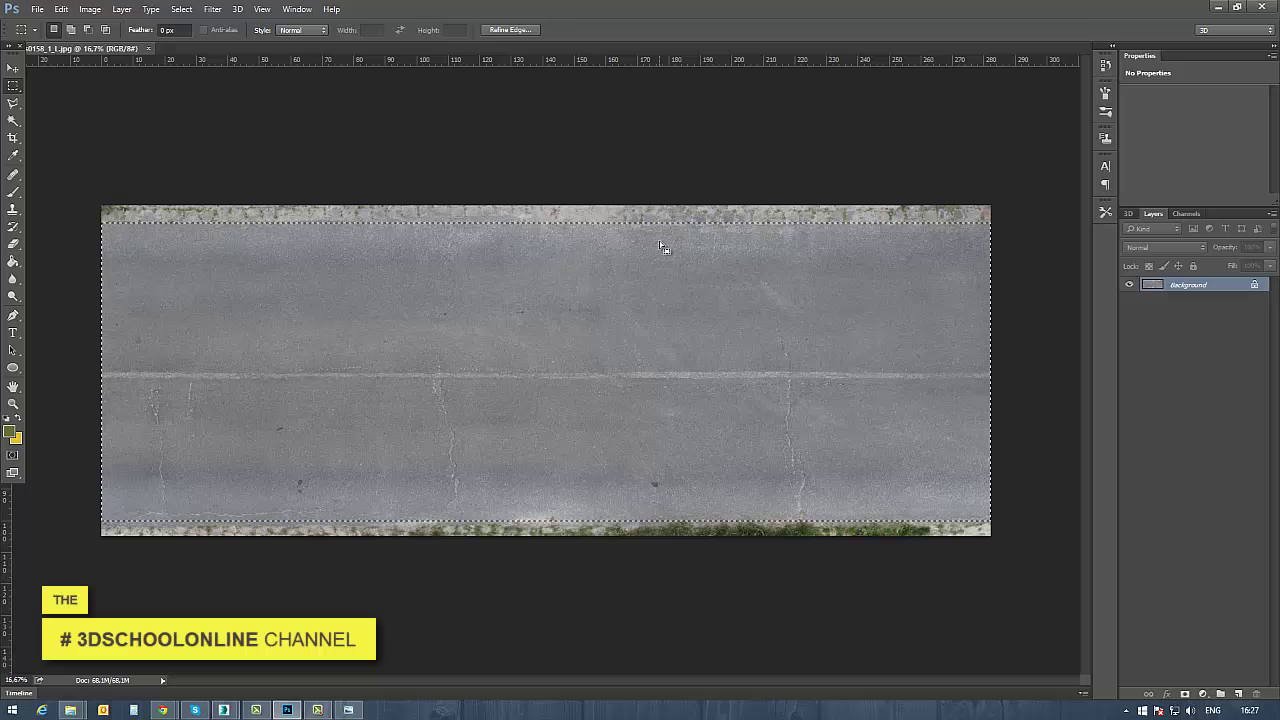
key(ctrl+c)
Create a new blank document 8000 pixels wide and 8000 pixels high
key(ctrl+n)
drag(682, 268, 353, 236)
text(80000)
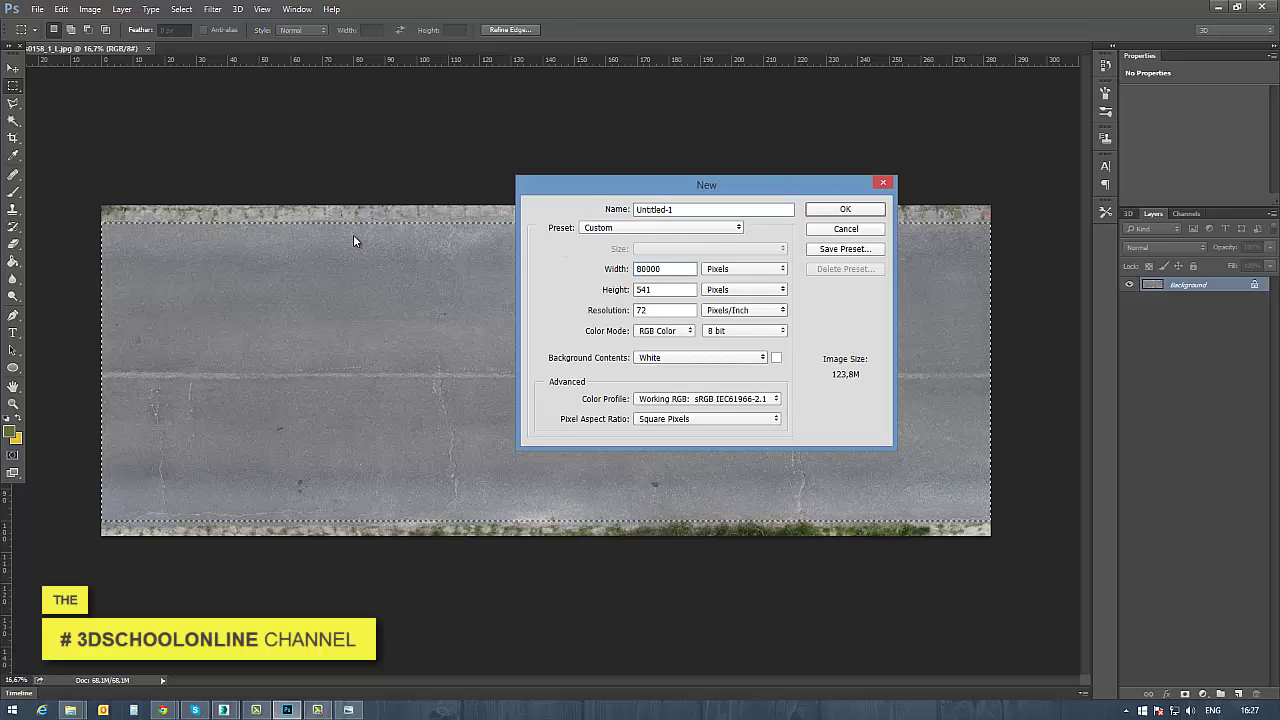
key(BackSpace)
key(Tab)
text(8000)
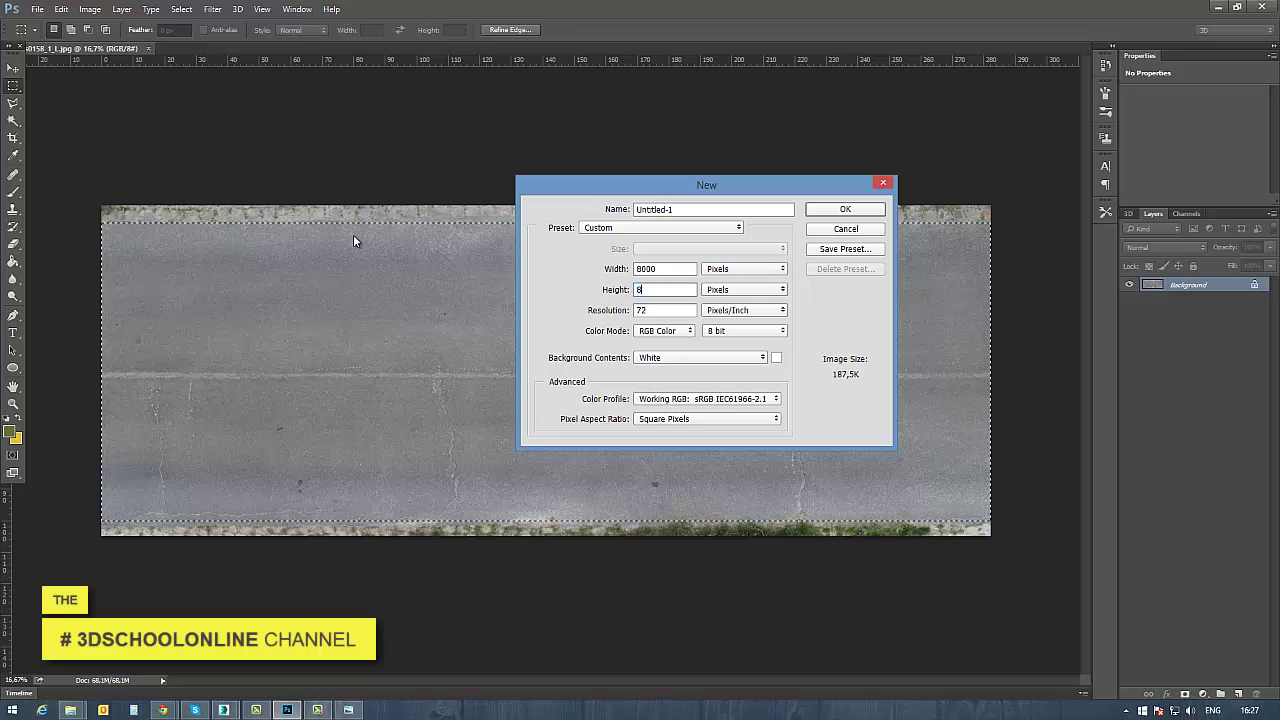
click(873, 209)
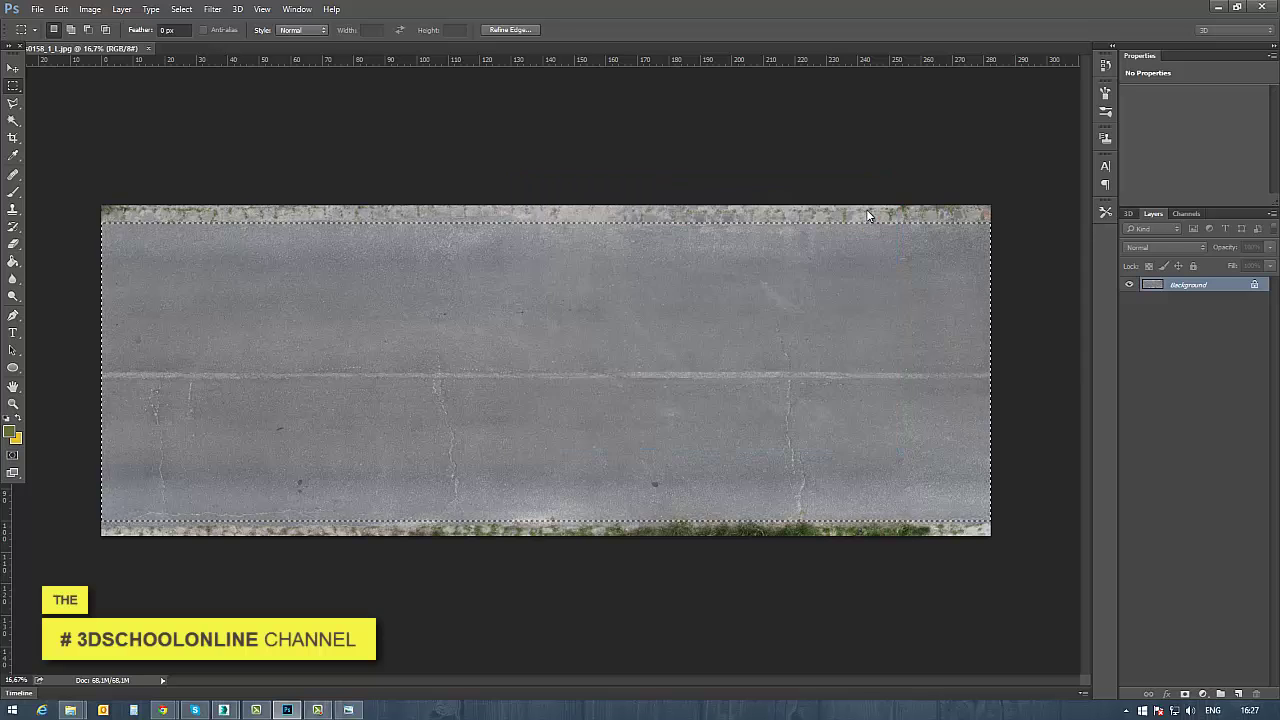
Paste the copied asphalt into the blank Untitled-1 document
click(102, 48)
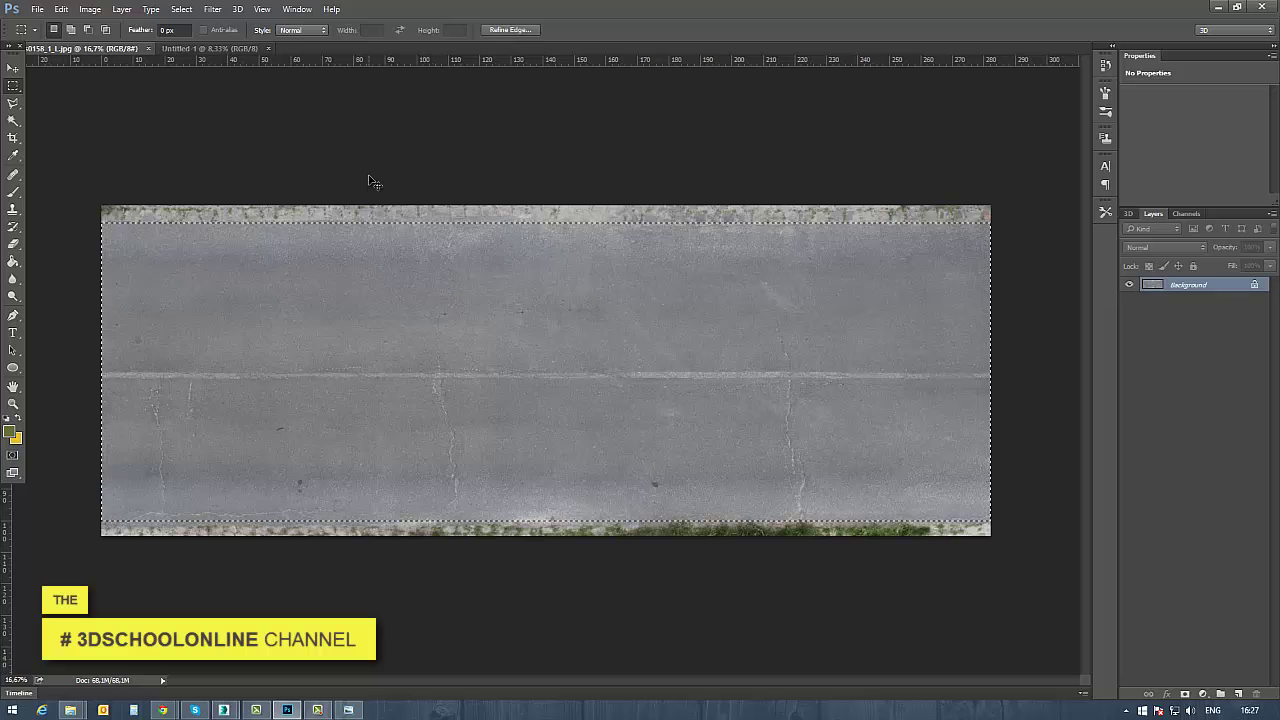
click(246, 47)
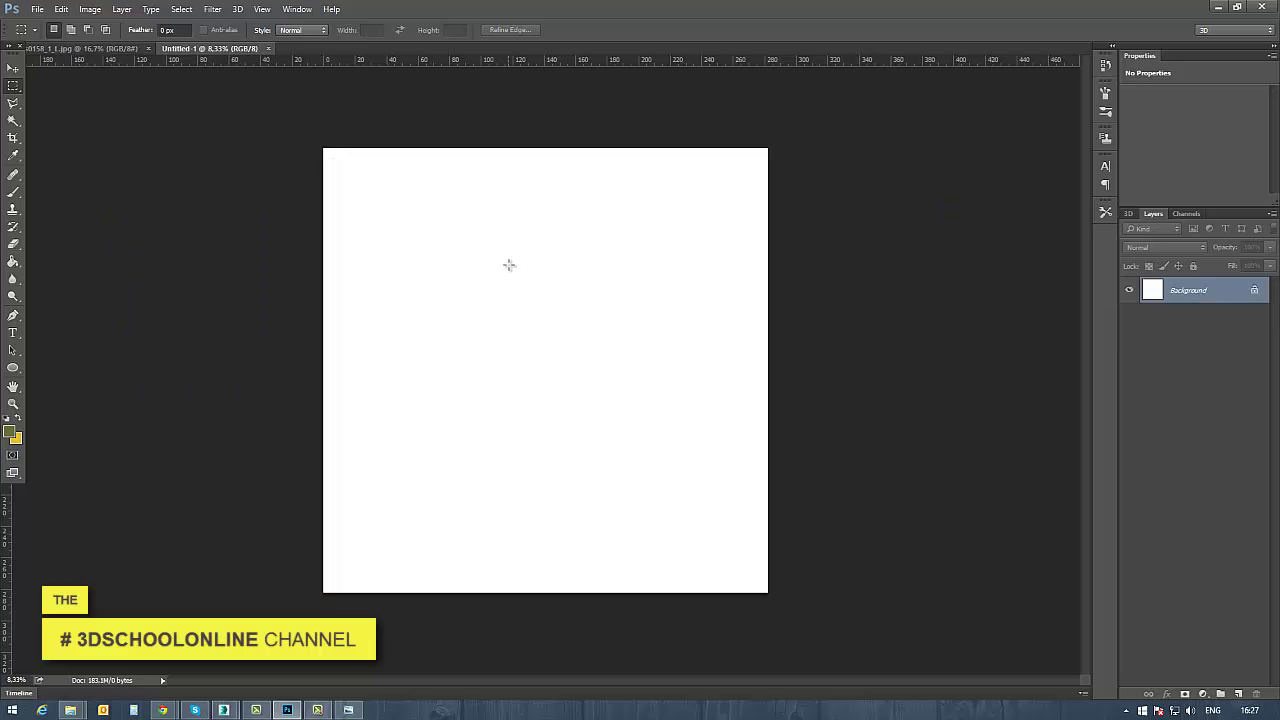
key(ctrl+v)
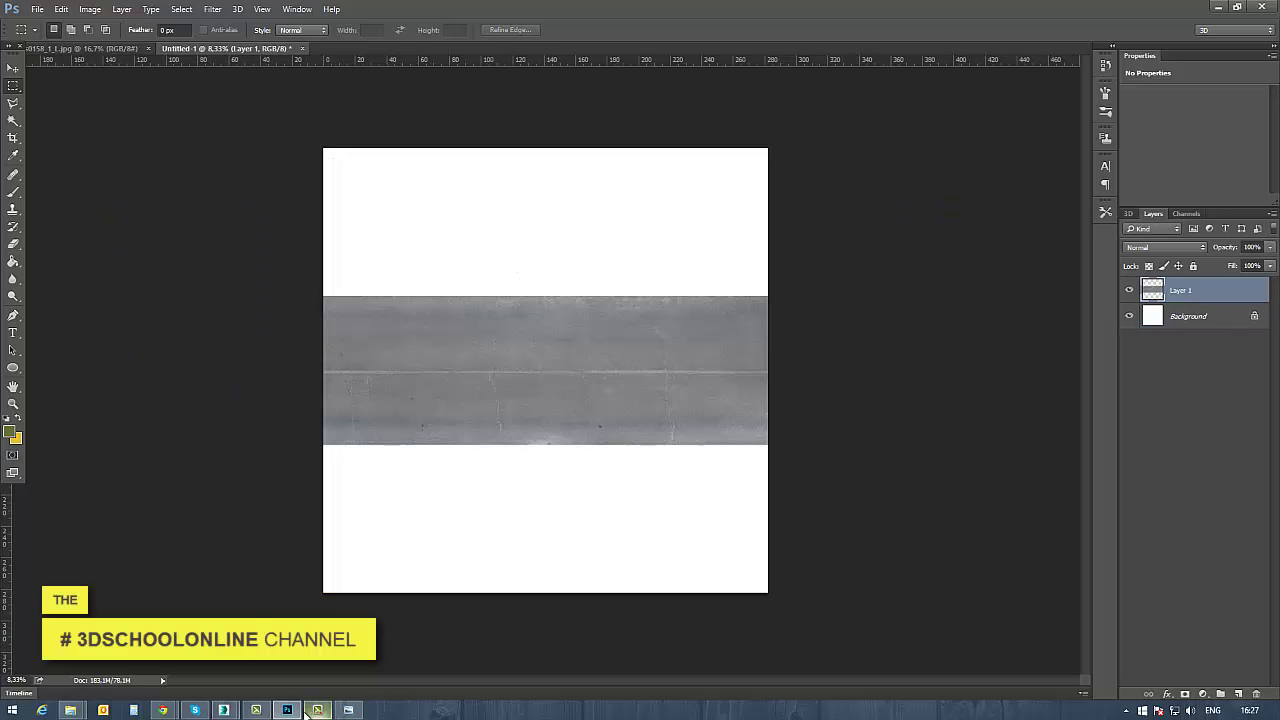
Switch to 3ds Max and add an Unwrap UVW modifier on top of the modifier stack of the road object Line001
click(314, 613)
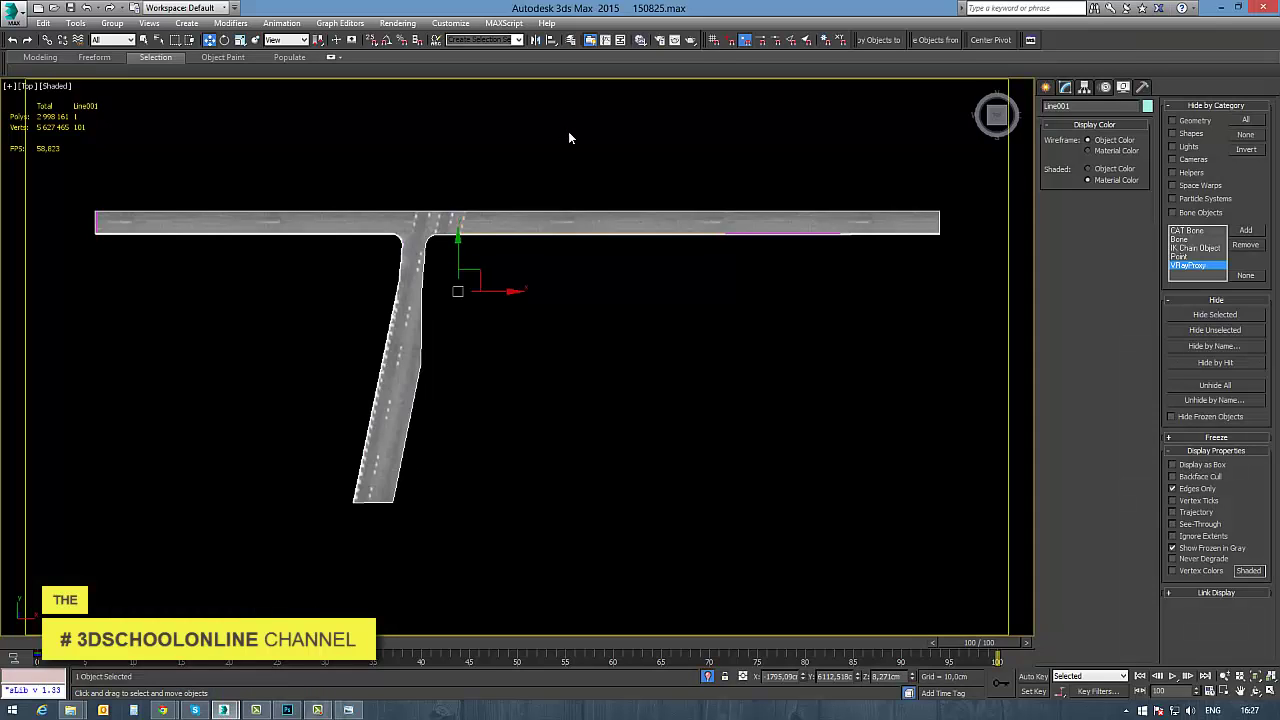
click(1065, 87)
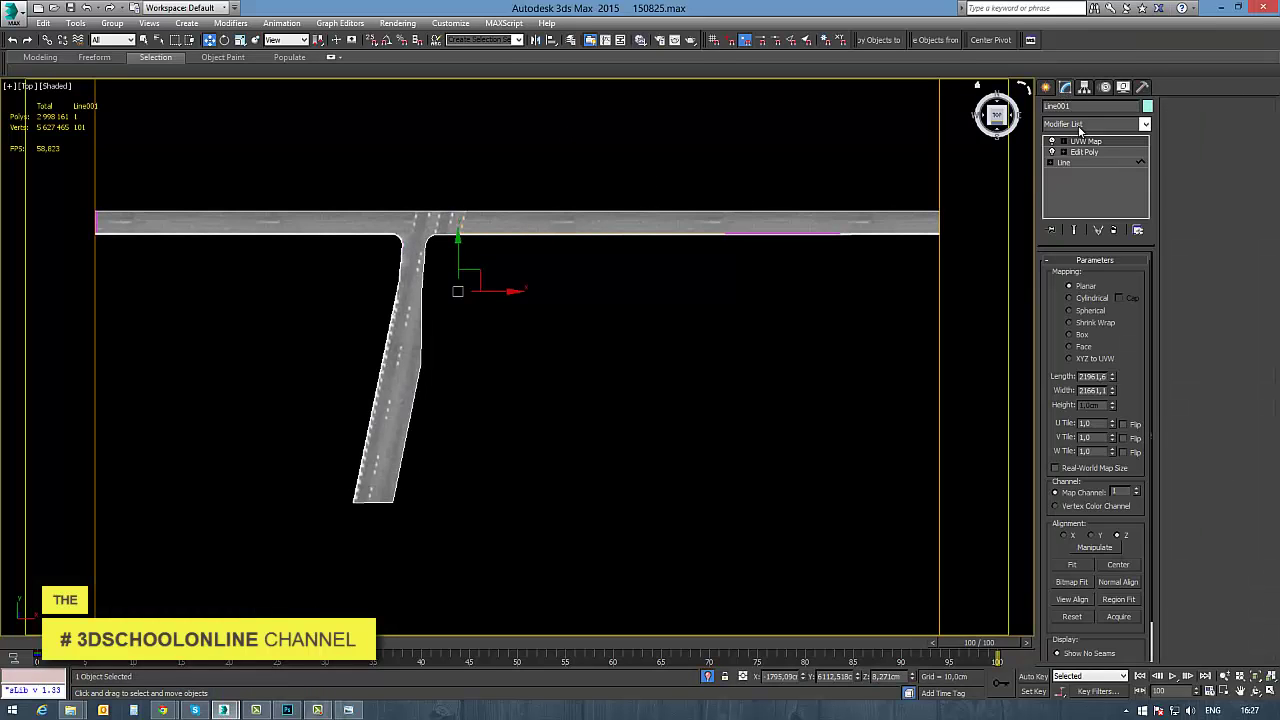
click(1090, 124)
scroll(1100, 300, down, 15)
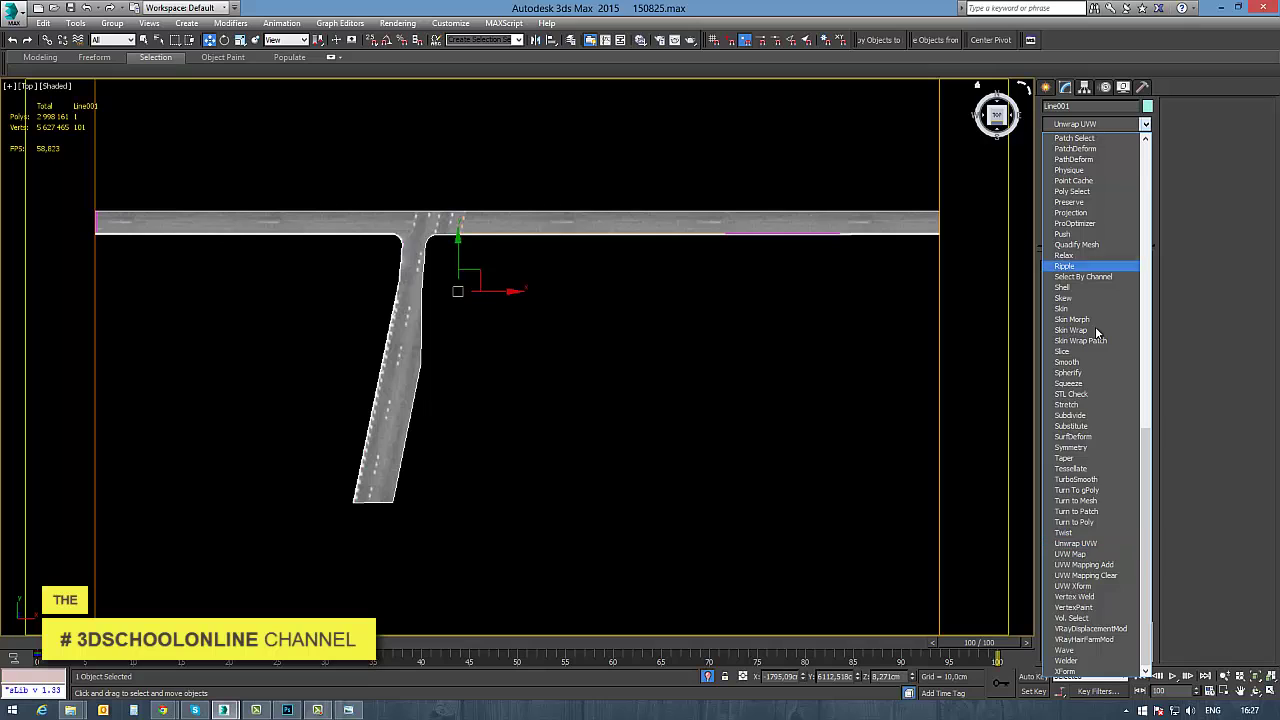
click(1116, 543)
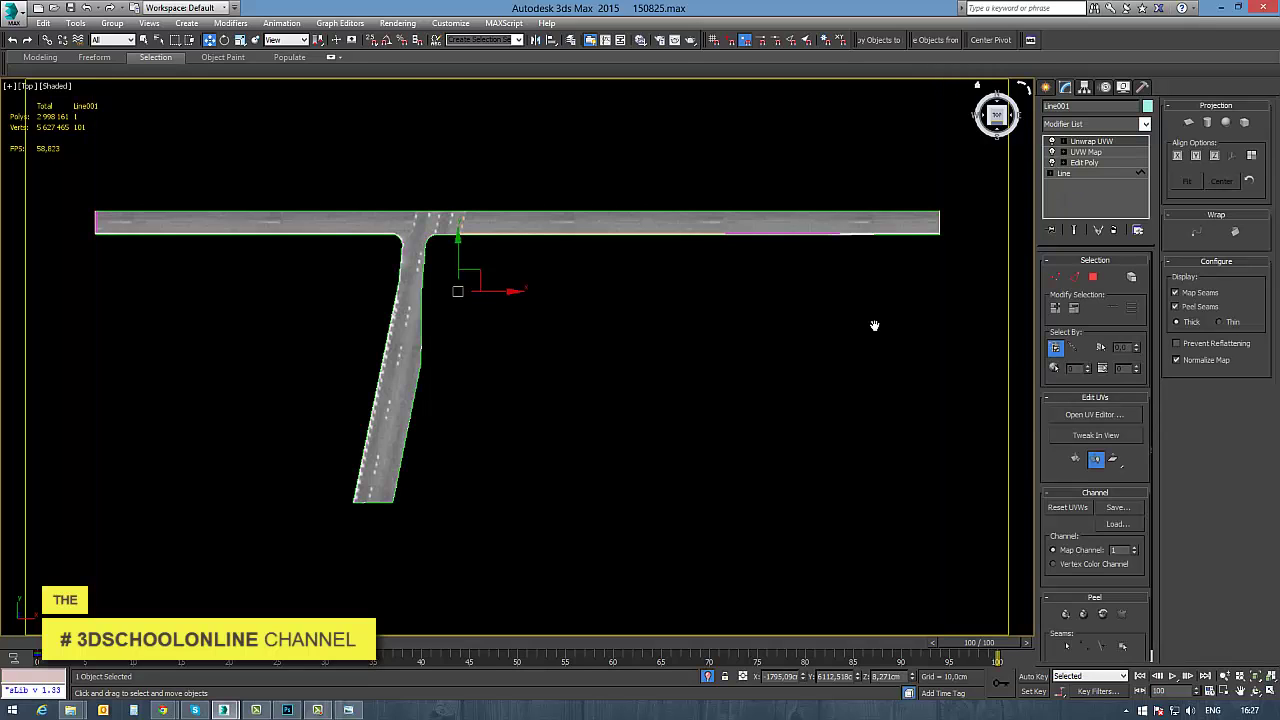
Open the road's unwrap in the UV Editor and place the editor window so the side road stays visible
middle_drag(762, 345, 776, 355)
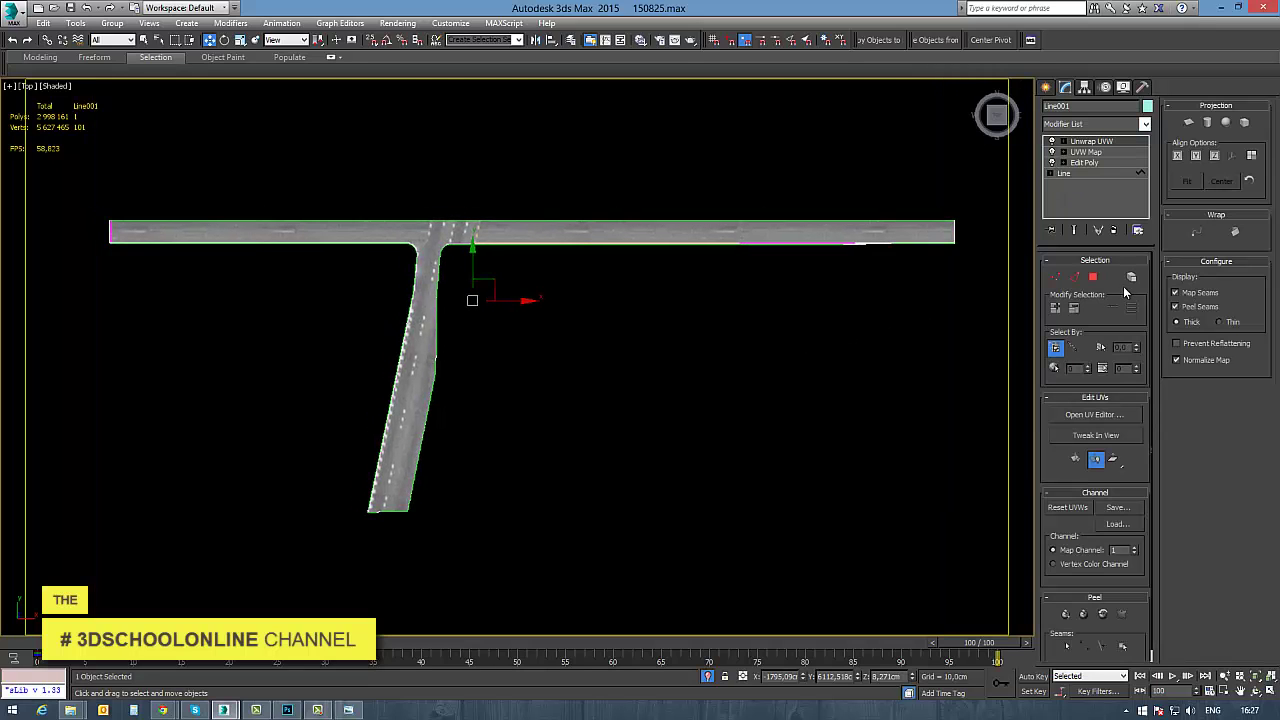
click(1096, 415)
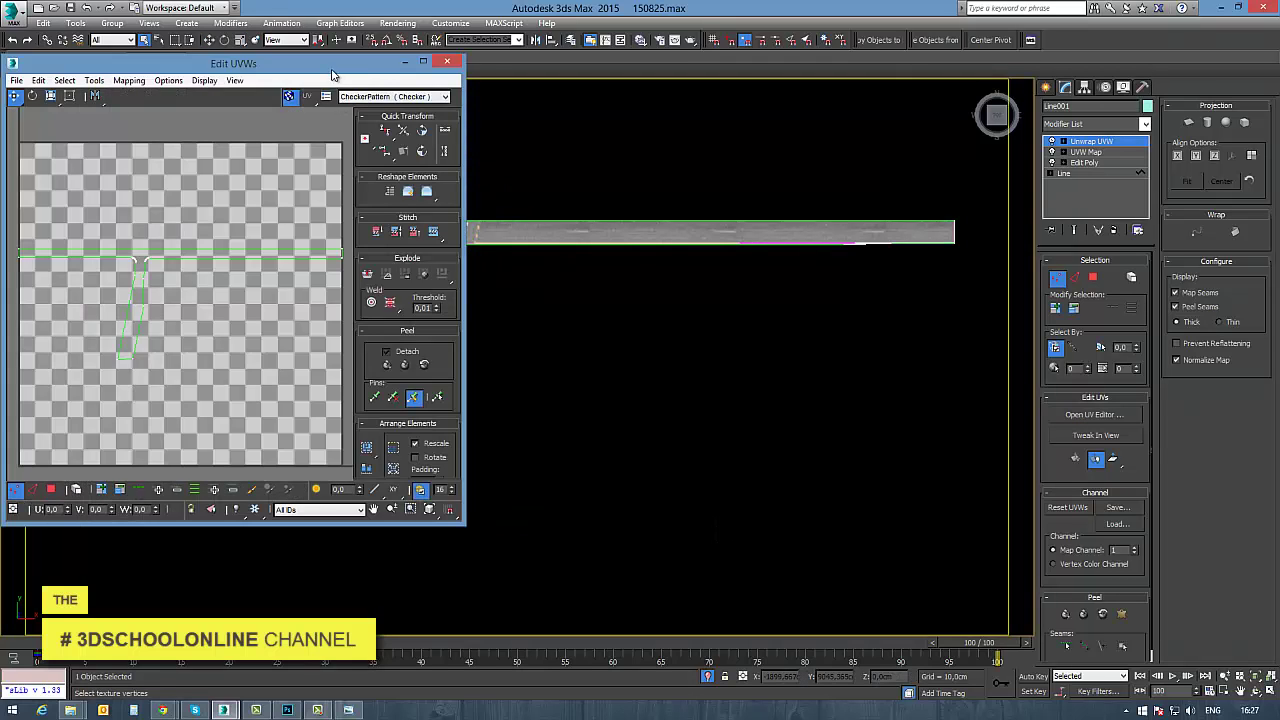
drag(333, 75, 807, 124)
middle_drag(686, 277, 698, 332)
scroll(691, 329, down, 3)
scroll(694, 327, up, 3)
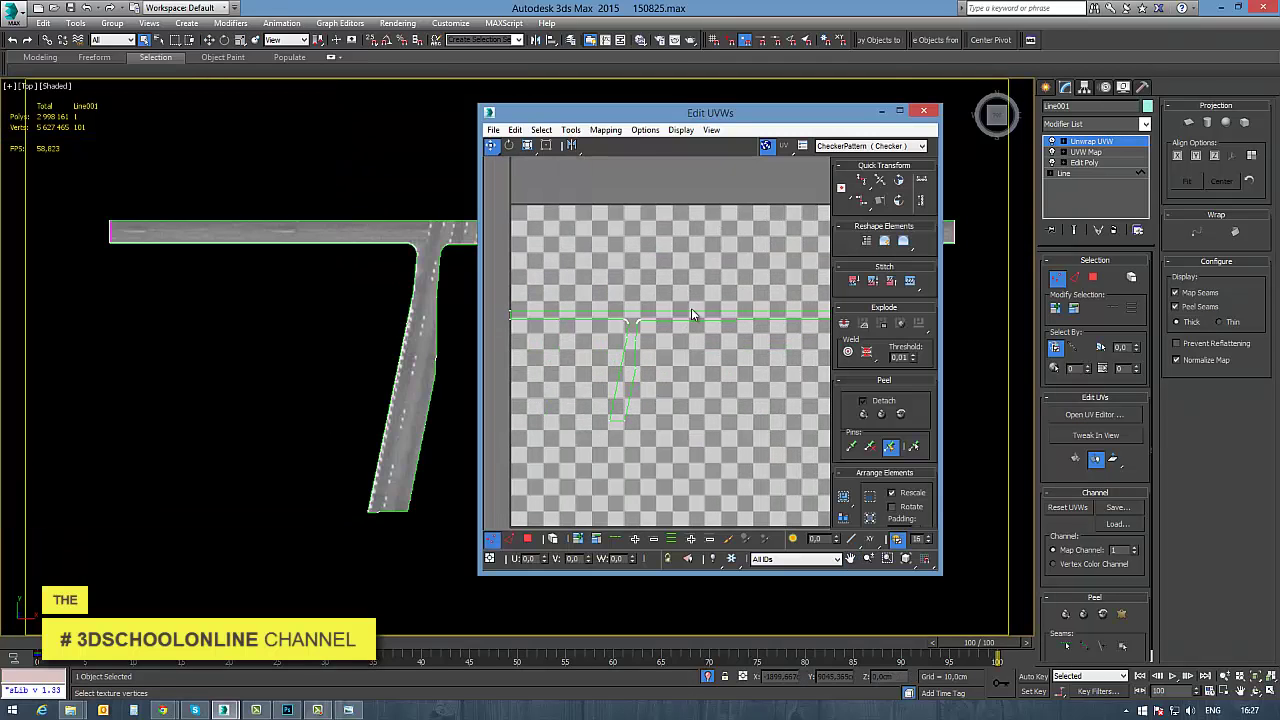
Render the road's UVW template with a width and height of 10000
click(575, 131)
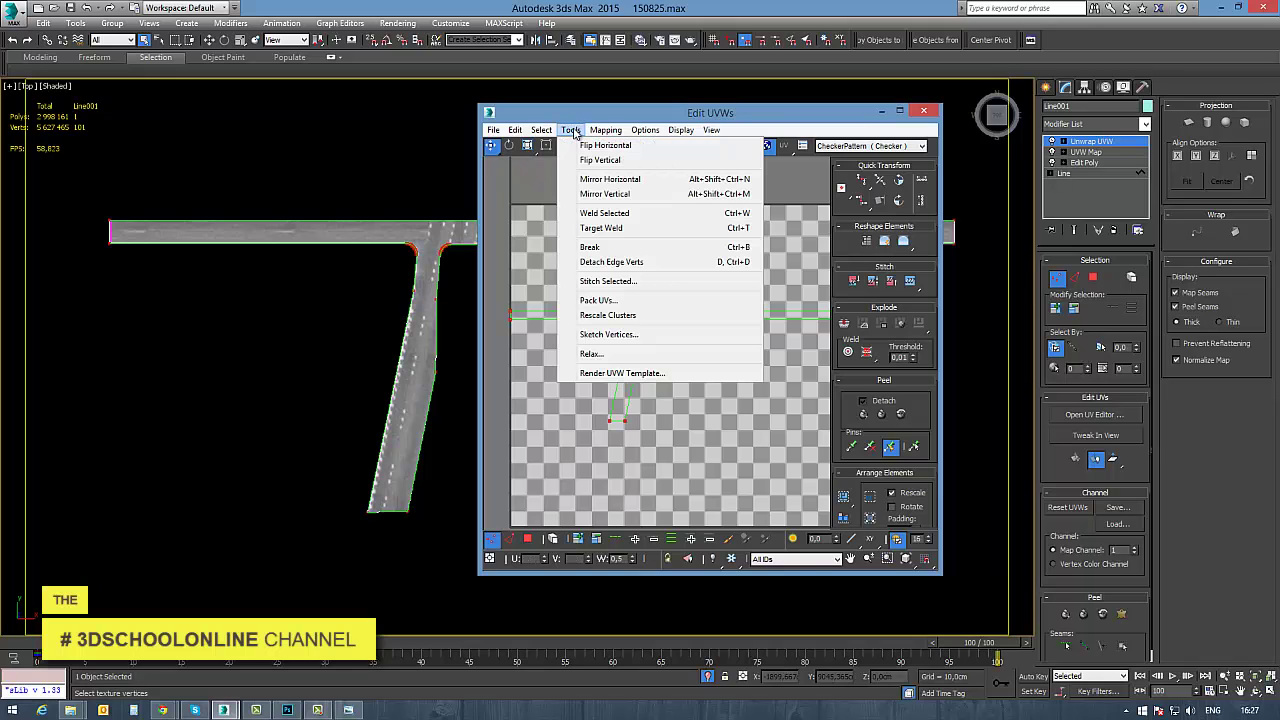
click(598, 376)
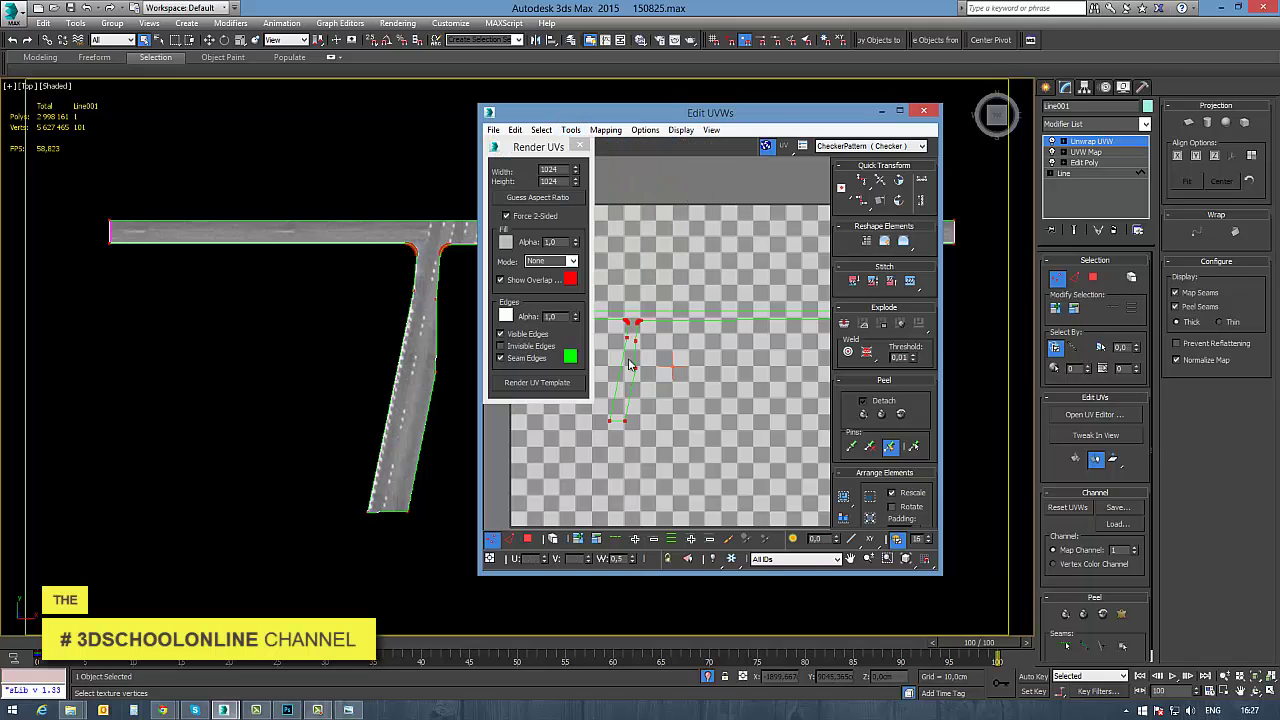
click(559, 169)
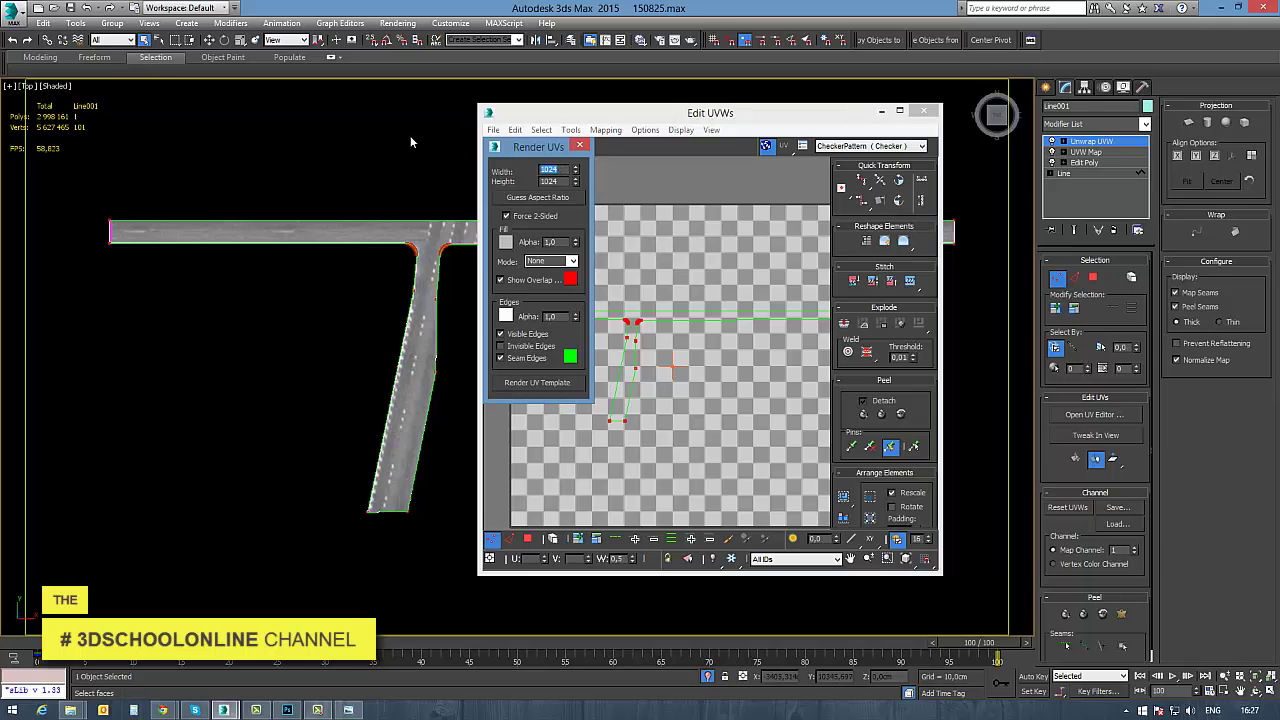
text(10000)
key(Tab)
text(10000)
click(537, 383)
drag(1230, 150, 456, 143)
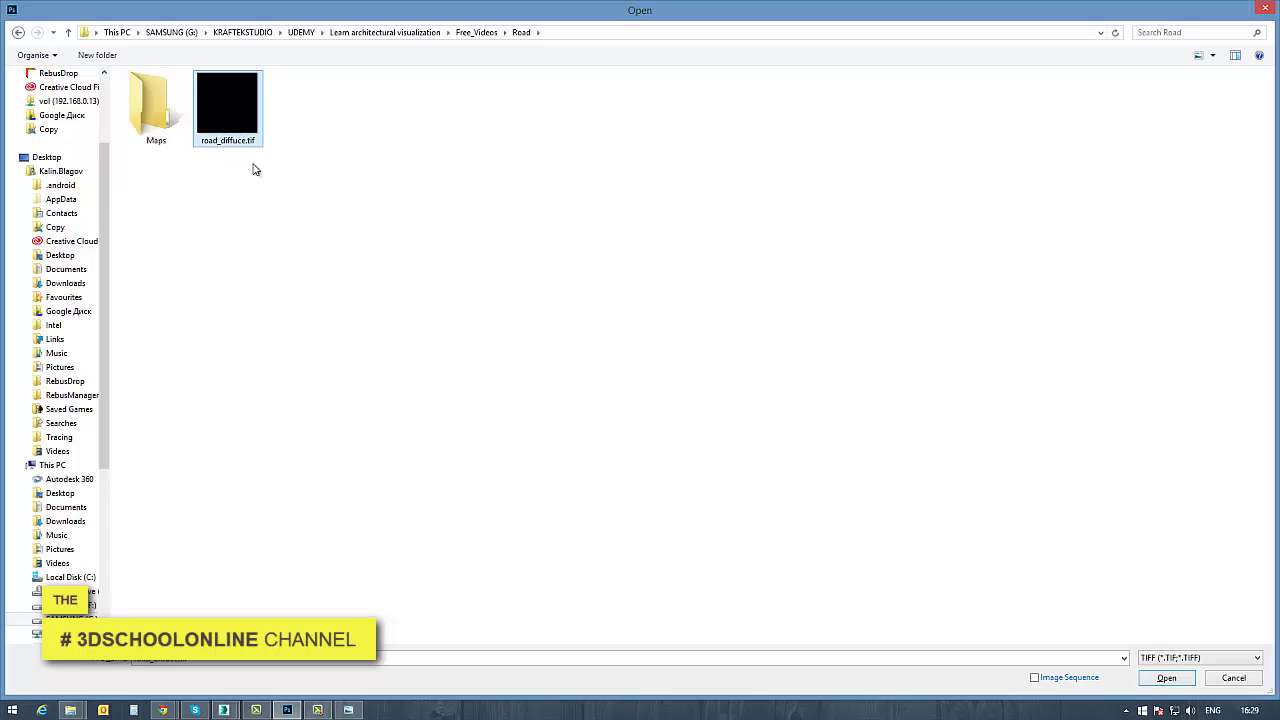
In Photoshop, open road_diffuce.tif and convert its locked Background into a regular layer
double_click(227, 92)
key(ctrl+e)
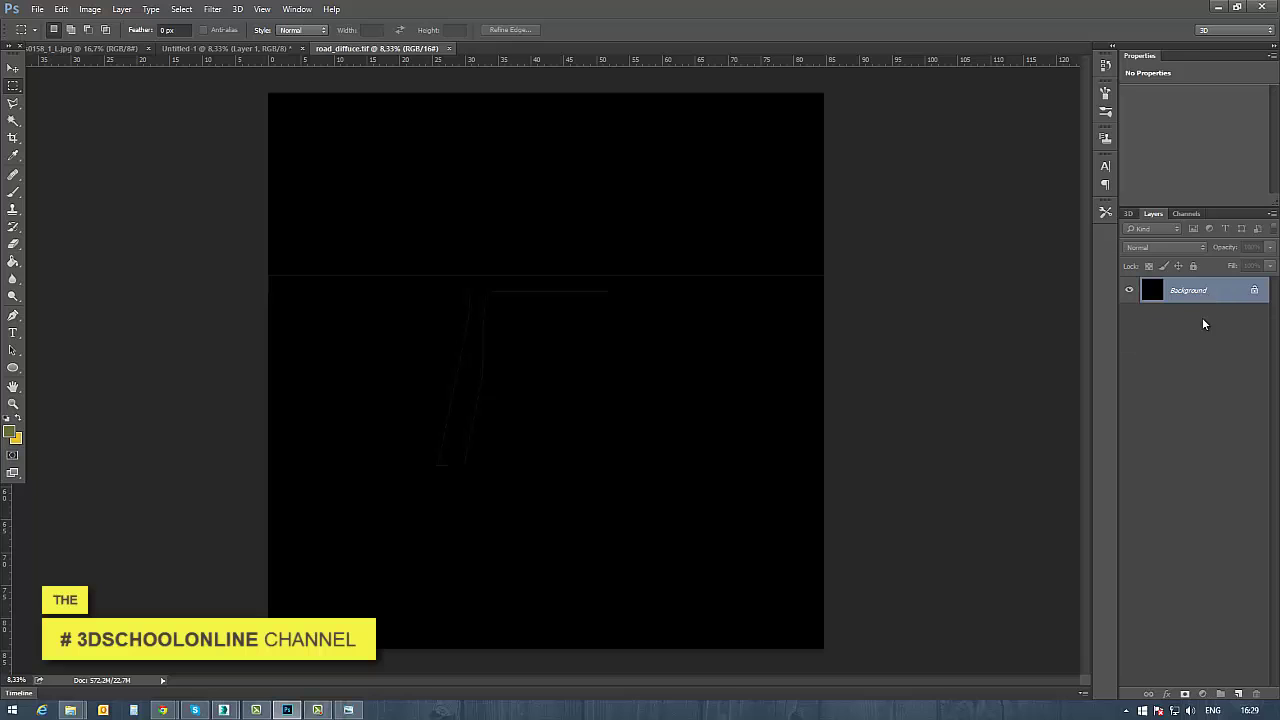
double_click(1200, 291)
key(Return)
Duplicate Layer 0 within the document, hide the original, and invert the colours of the copy
right_click(1200, 291)
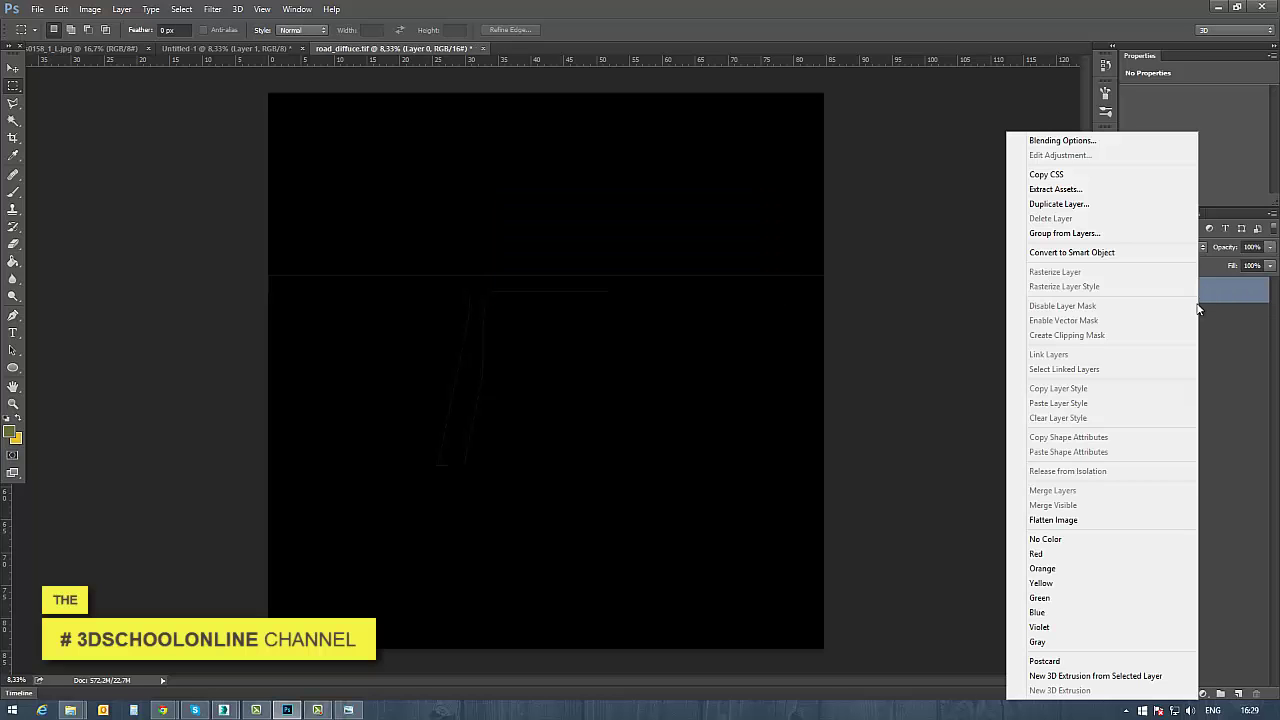
click(1062, 204)
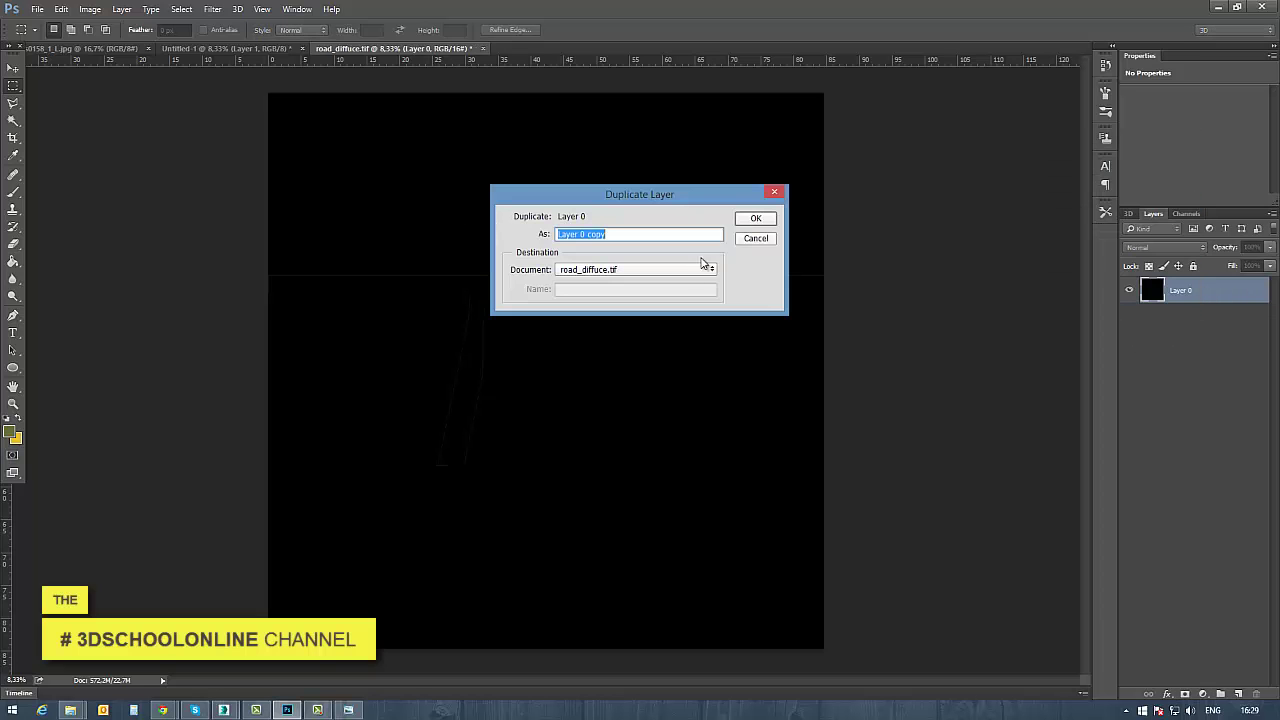
click(757, 219)
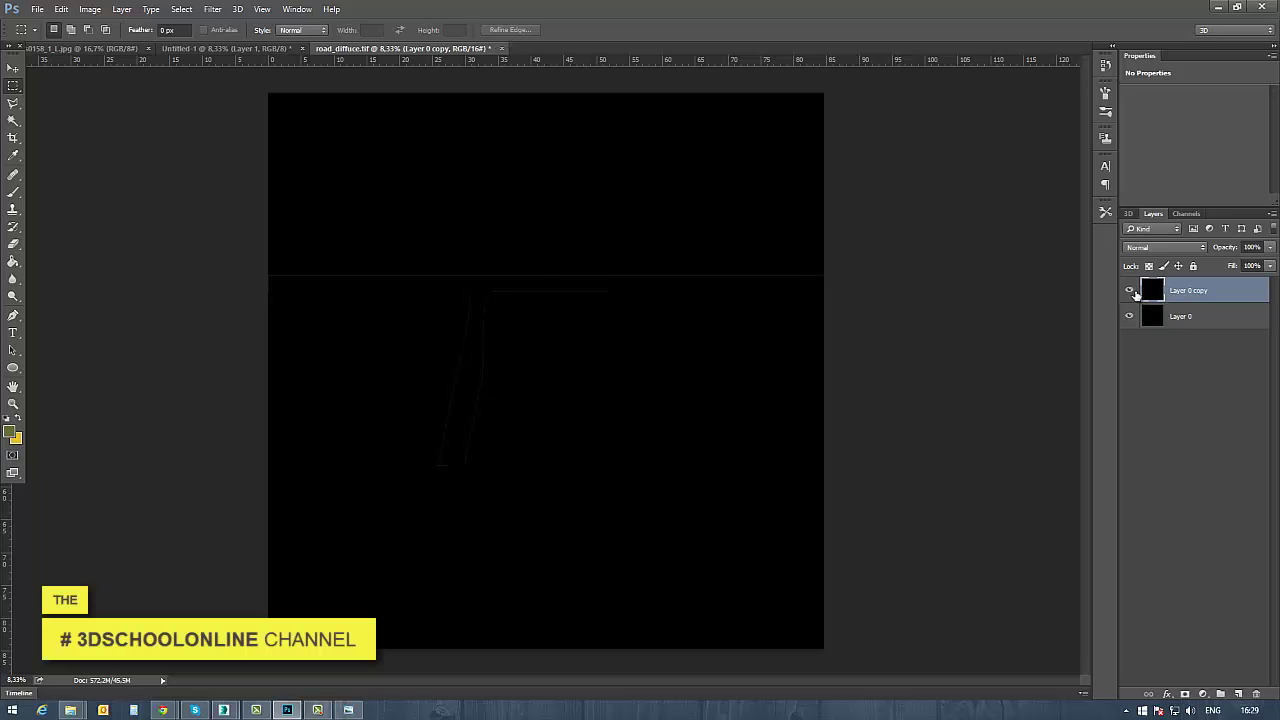
click(1145, 318)
click(1130, 317)
click(1156, 293)
key(ctrl+i)
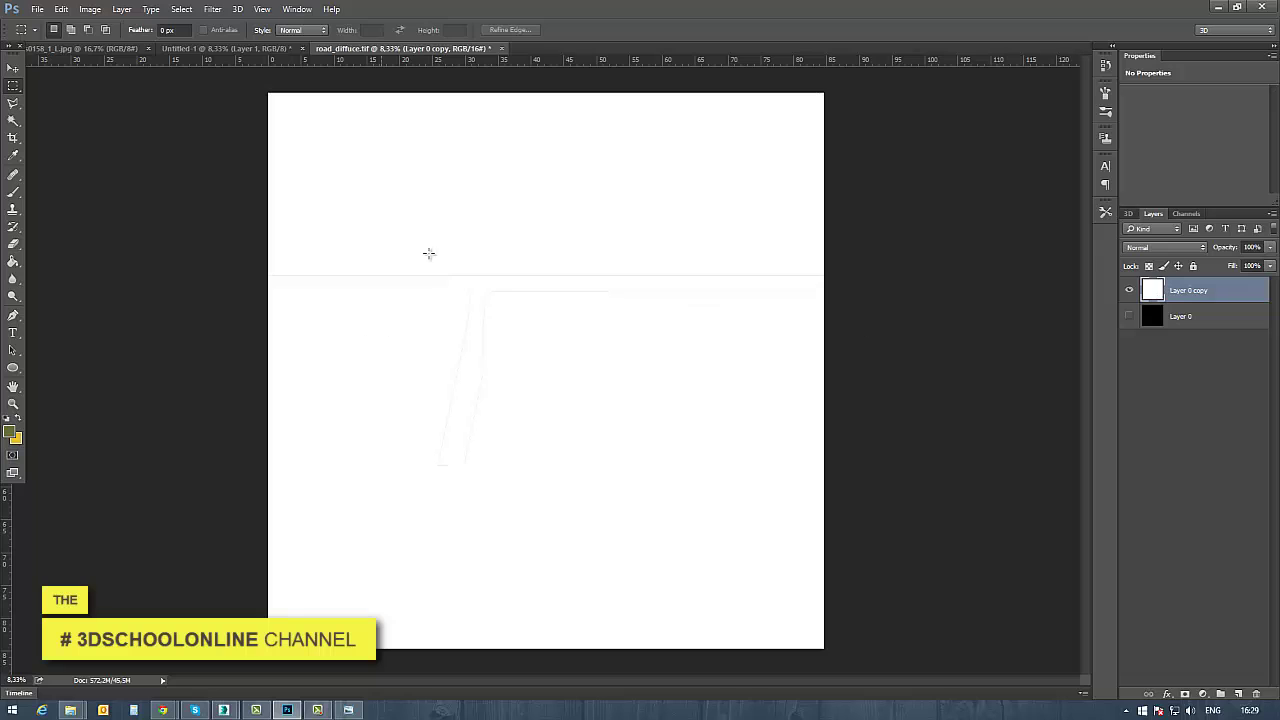
Select the inside of the T-shaped road outline with the Magic Wand and turn it into a layer mask on Layer 0 copy
click(11, 122)
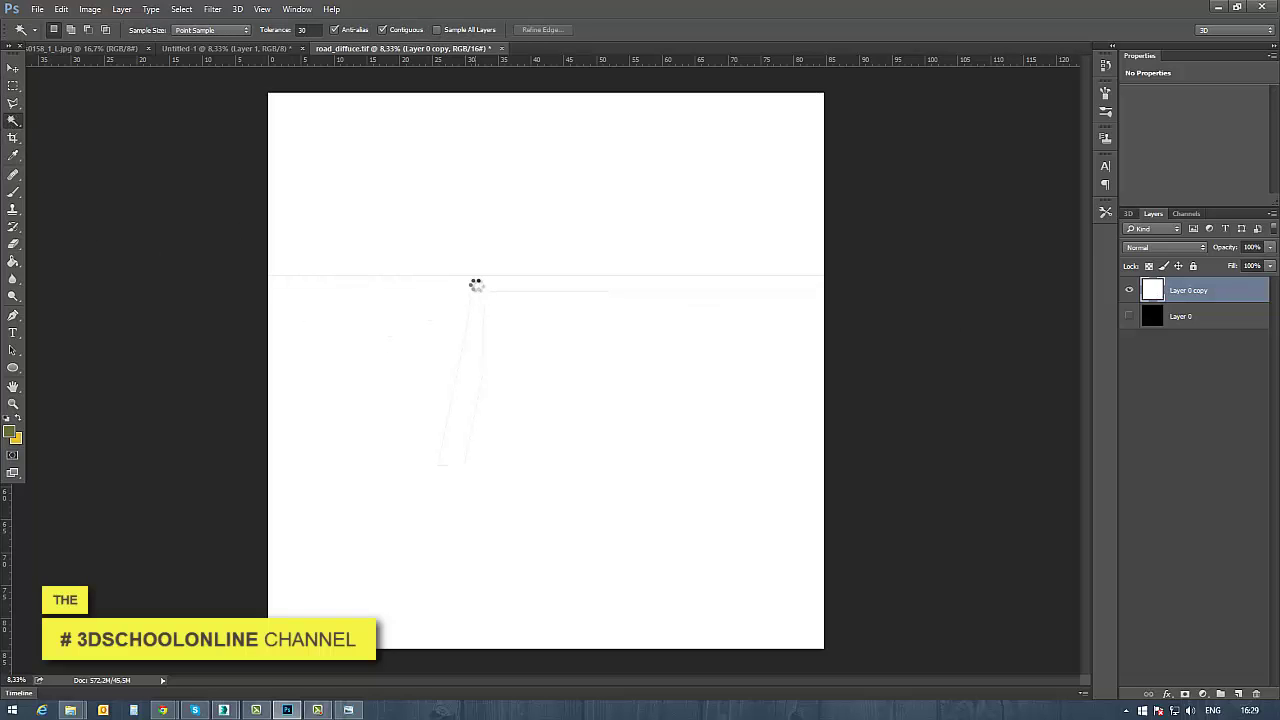
click(476, 290)
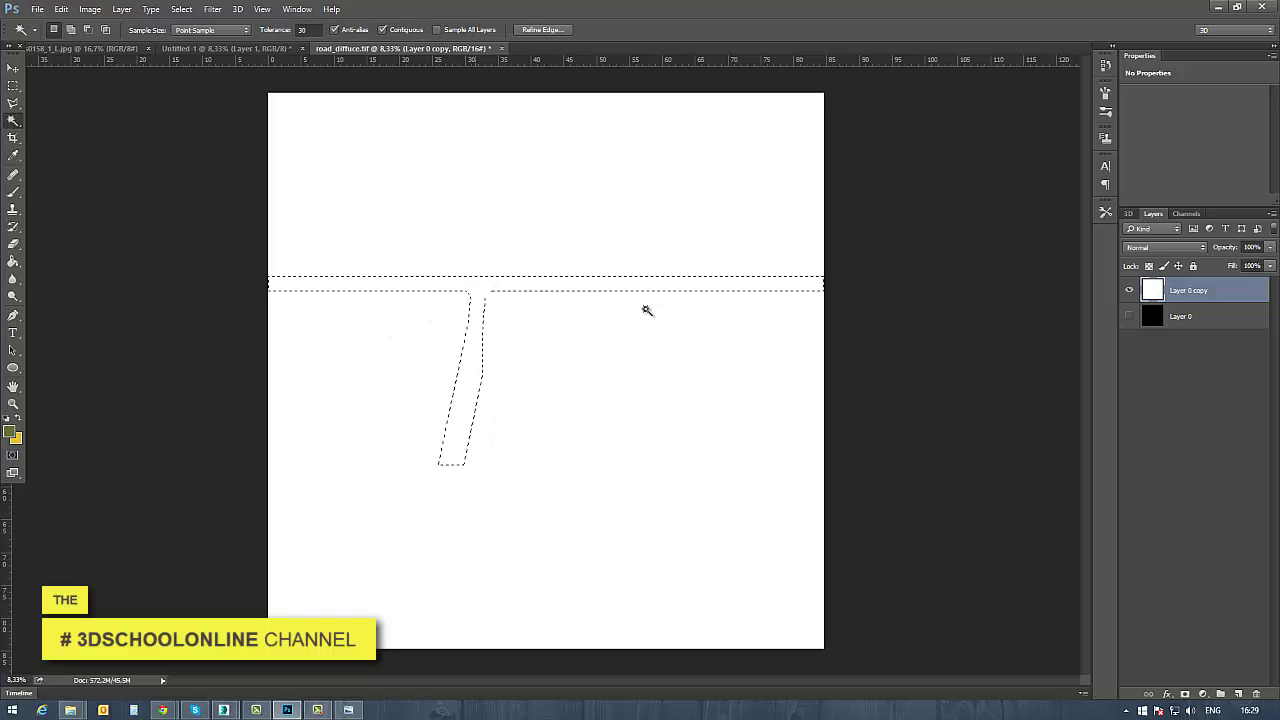
click(1185, 694)
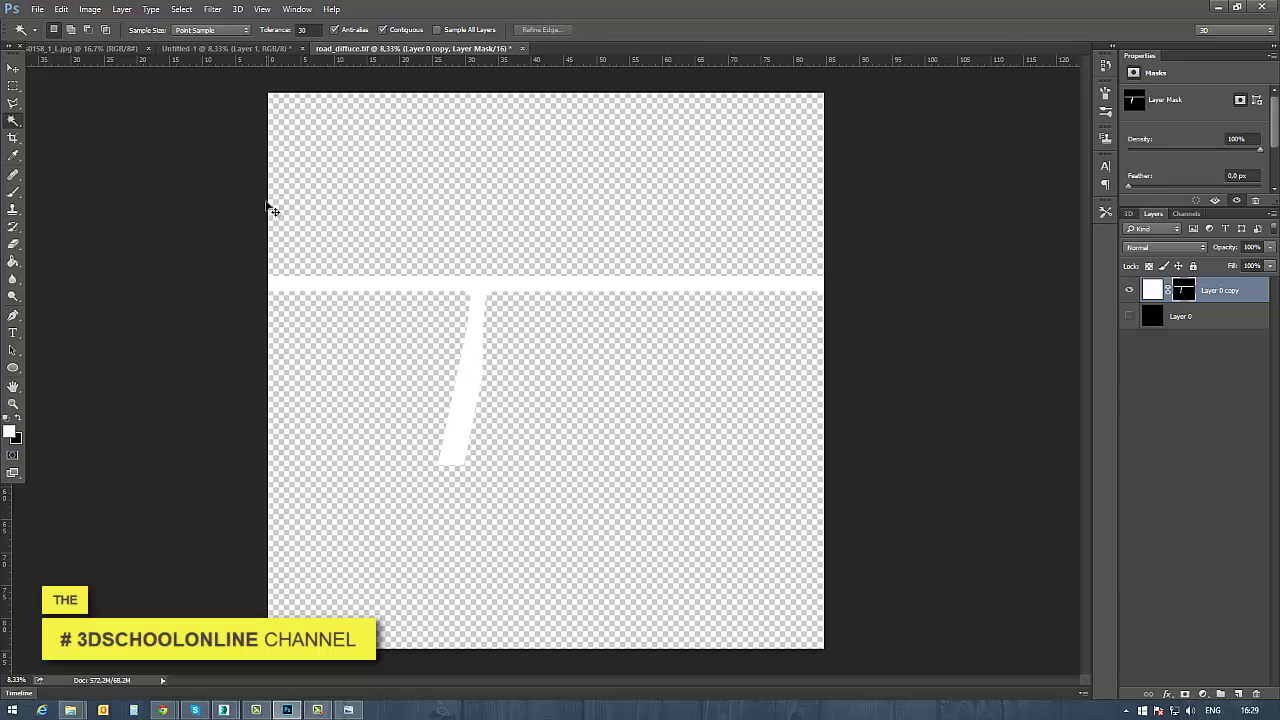
Paste the copied asphalt as a new layer above the masked road shape in road_diffuce.tif
key(ctrl+Tab)
key(ctrl+Tab)
key(ctrl+Tab)
key(ctrl+Tab)
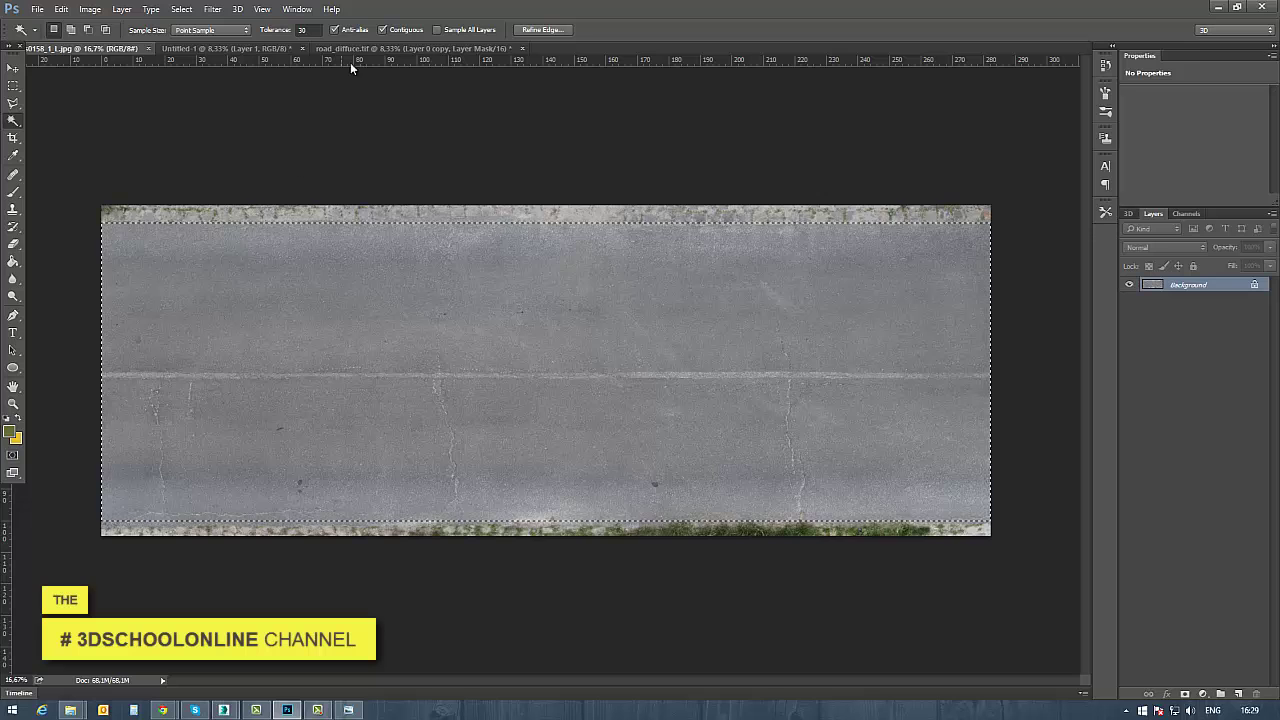
click(400, 48)
key(ctrl+v)
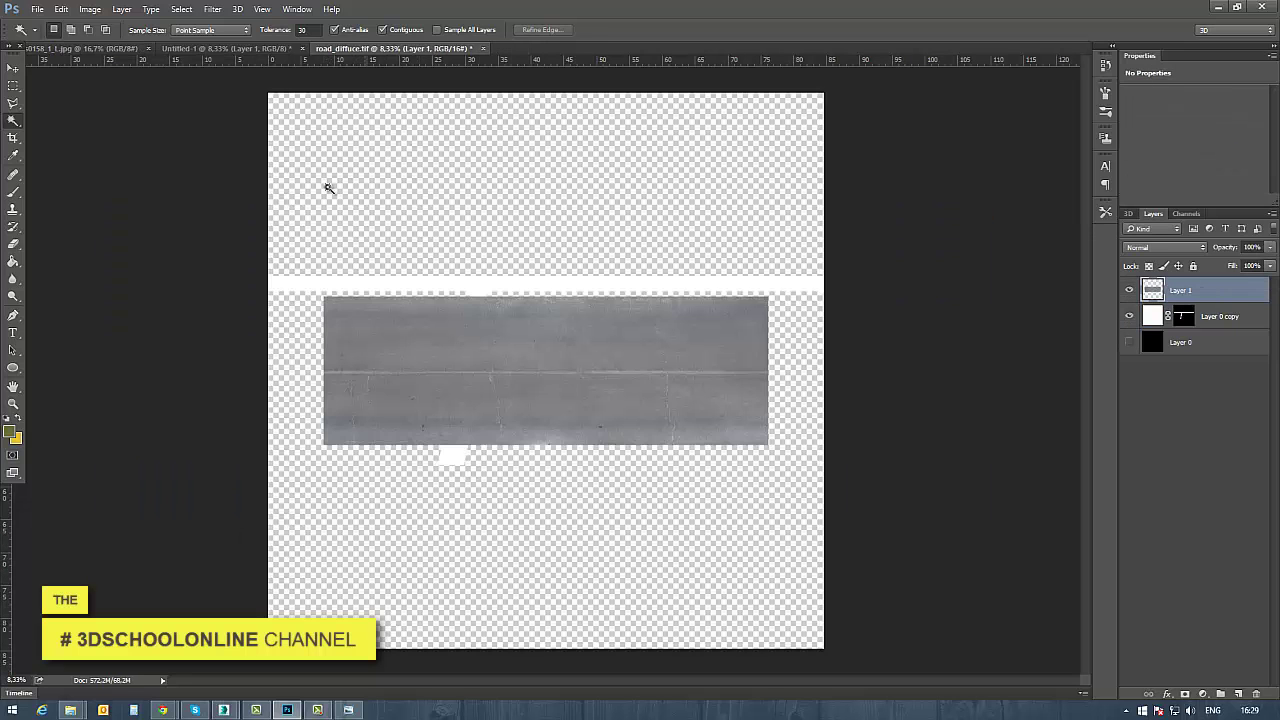
Load the road mask of Layer 0 copy as a selection, put the asphalt layer in a group, and mask the group with that selection
click(13, 67)
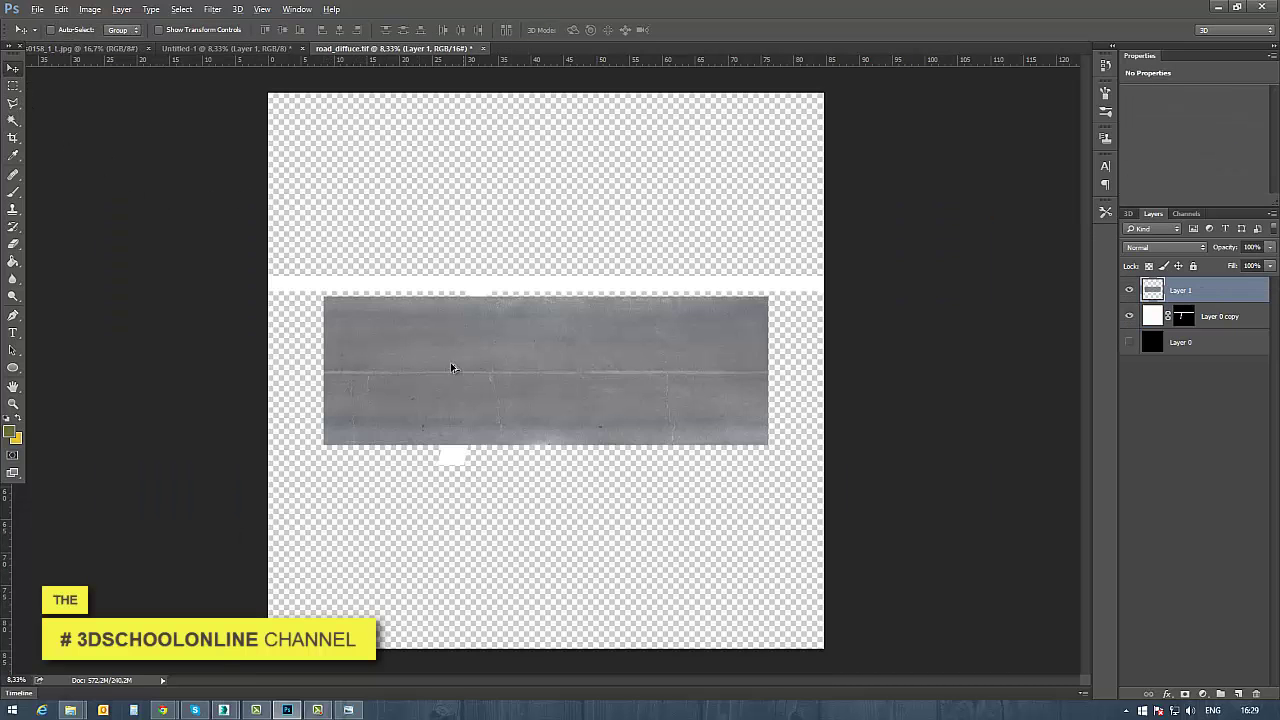
alt+scroll(448, 366, up, 6)
shift+click(1154, 318)
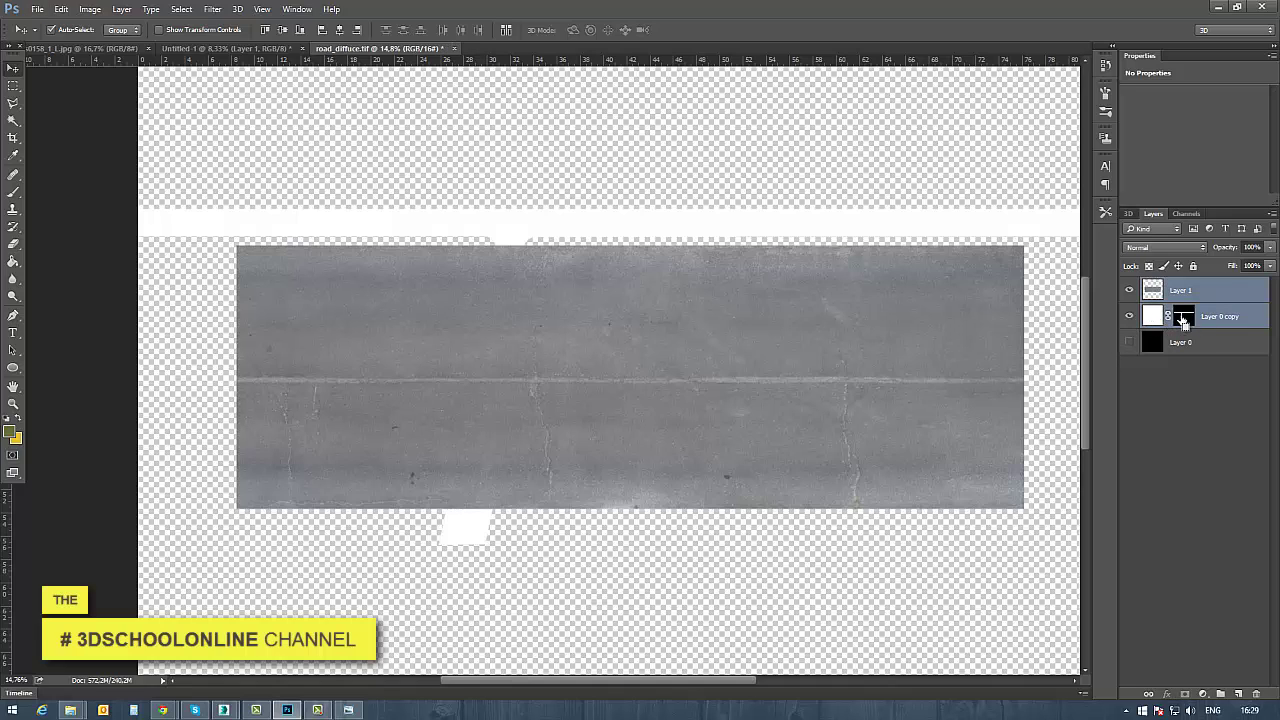
ctrl+click(1183, 320)
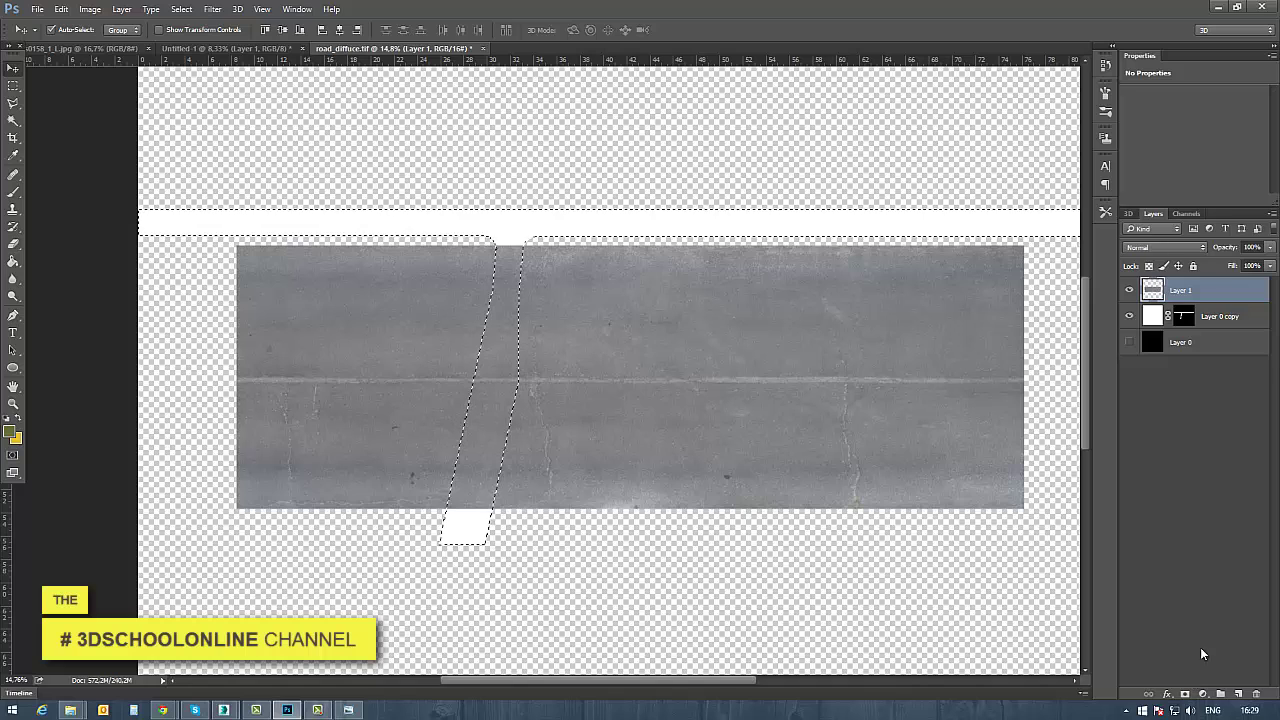
key(ctrl+g)
click(1186, 693)
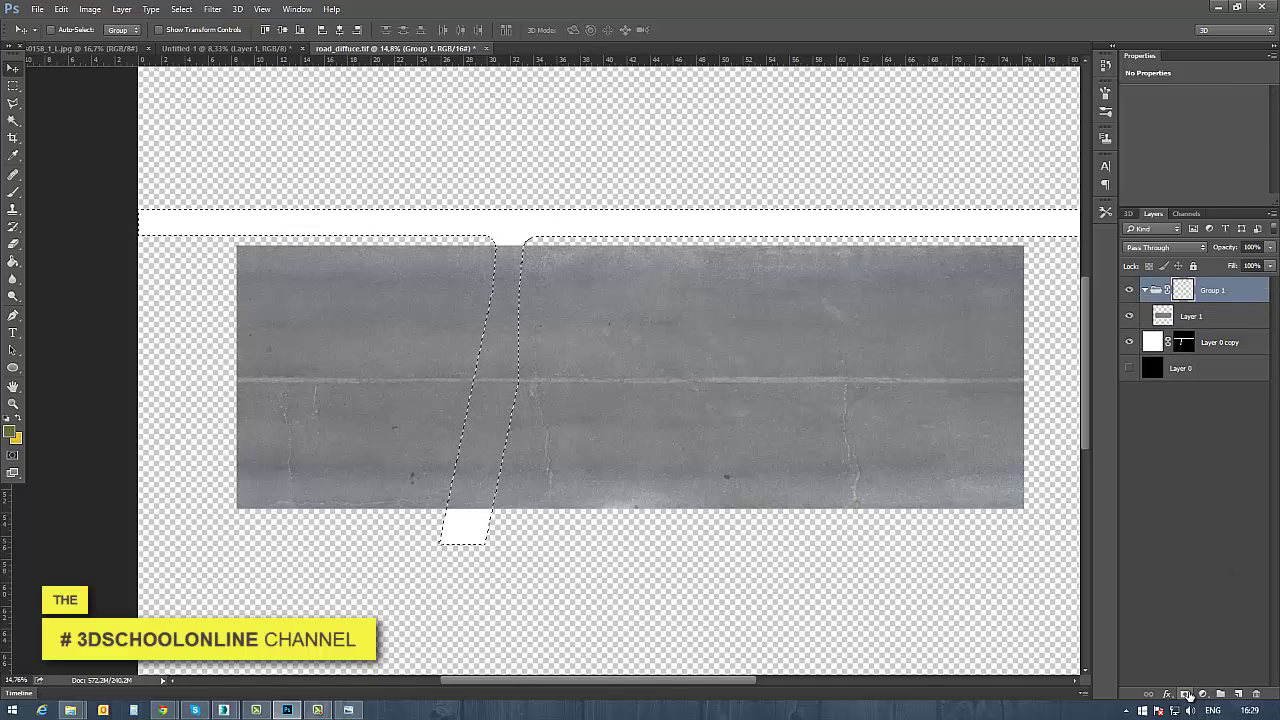
Move the asphalt layer inside the masked group about 13.7 cm up and 4 cm left so it covers the horizontal road strip
click(1163, 317)
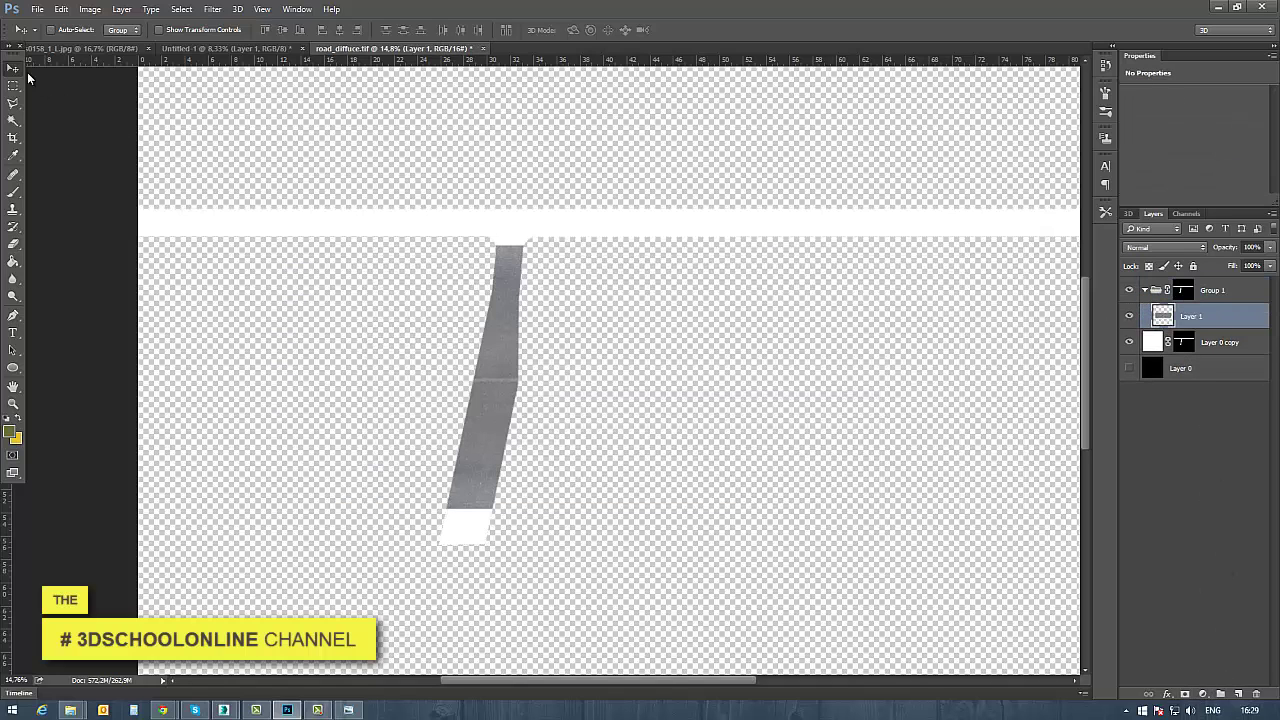
drag(433, 378, 442, 233)
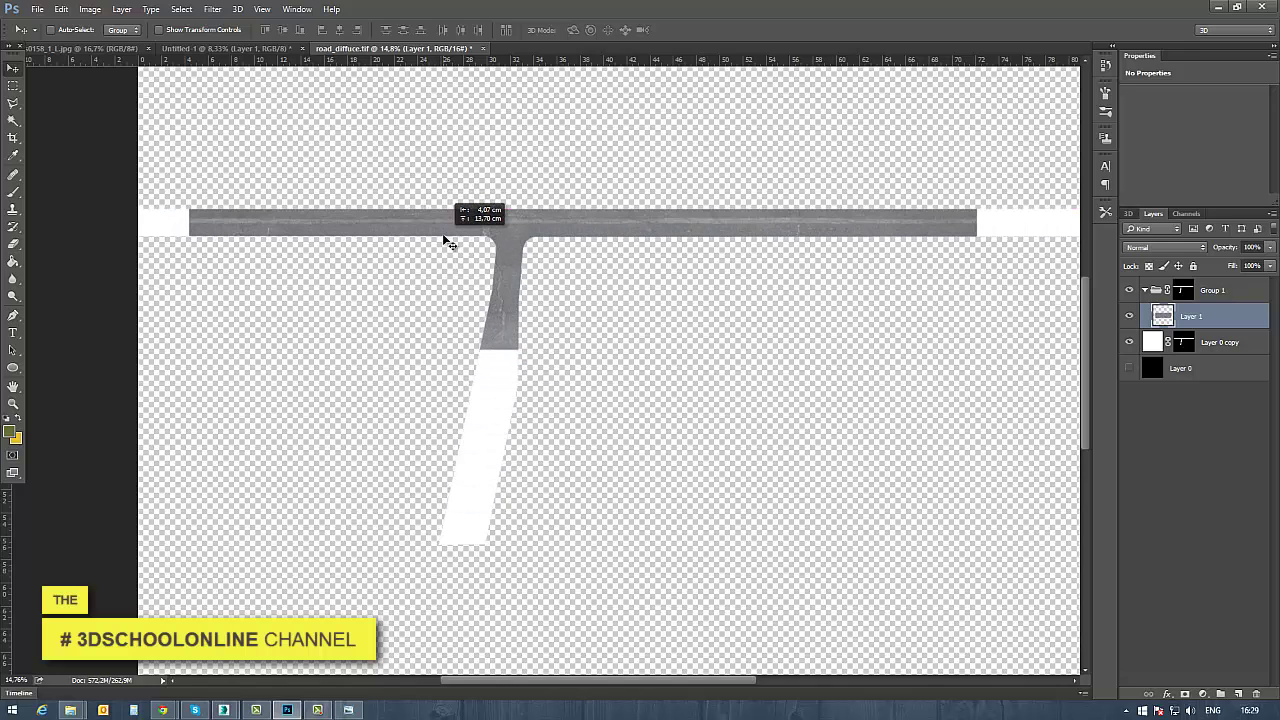
Scale the asphalt layer down proportionally to about 11% so it fits the height of the horizontal road strip beside the junction
key(ctrl+t)
shift+drag(211, 102, 529, 285)
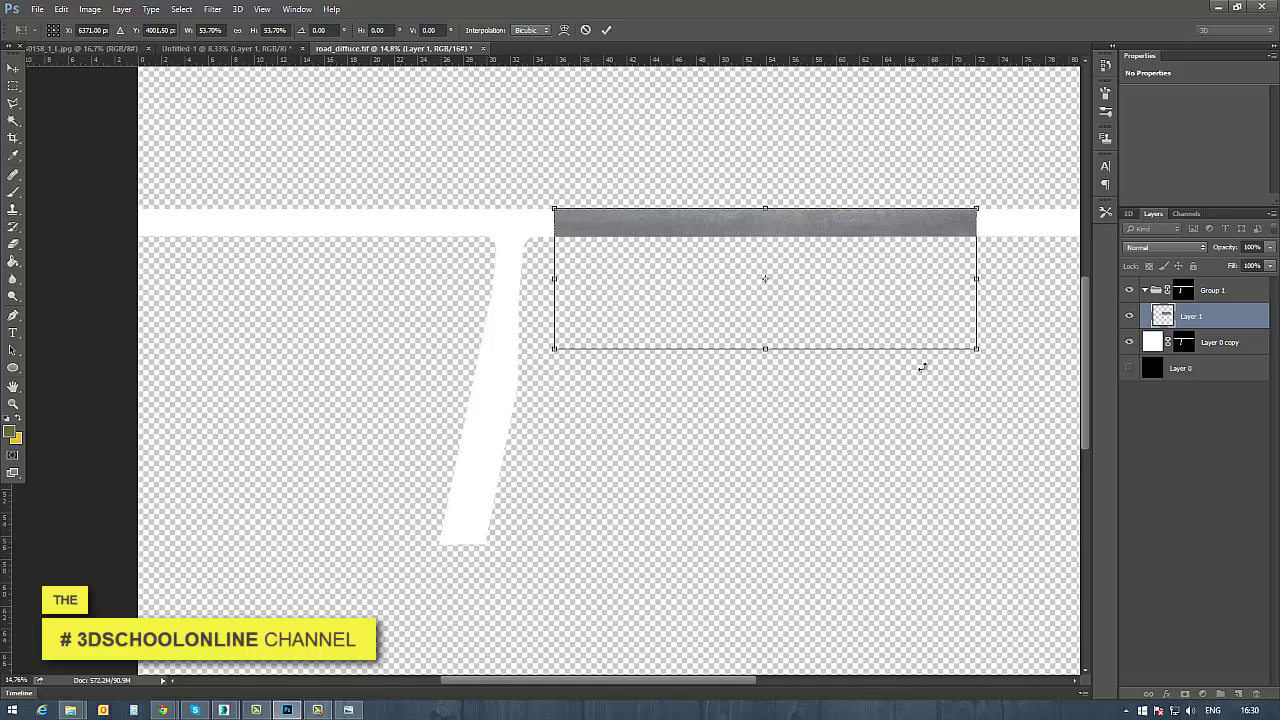
shift+drag(980, 350, 643, 247)
alt+scroll(578, 199, up, 7)
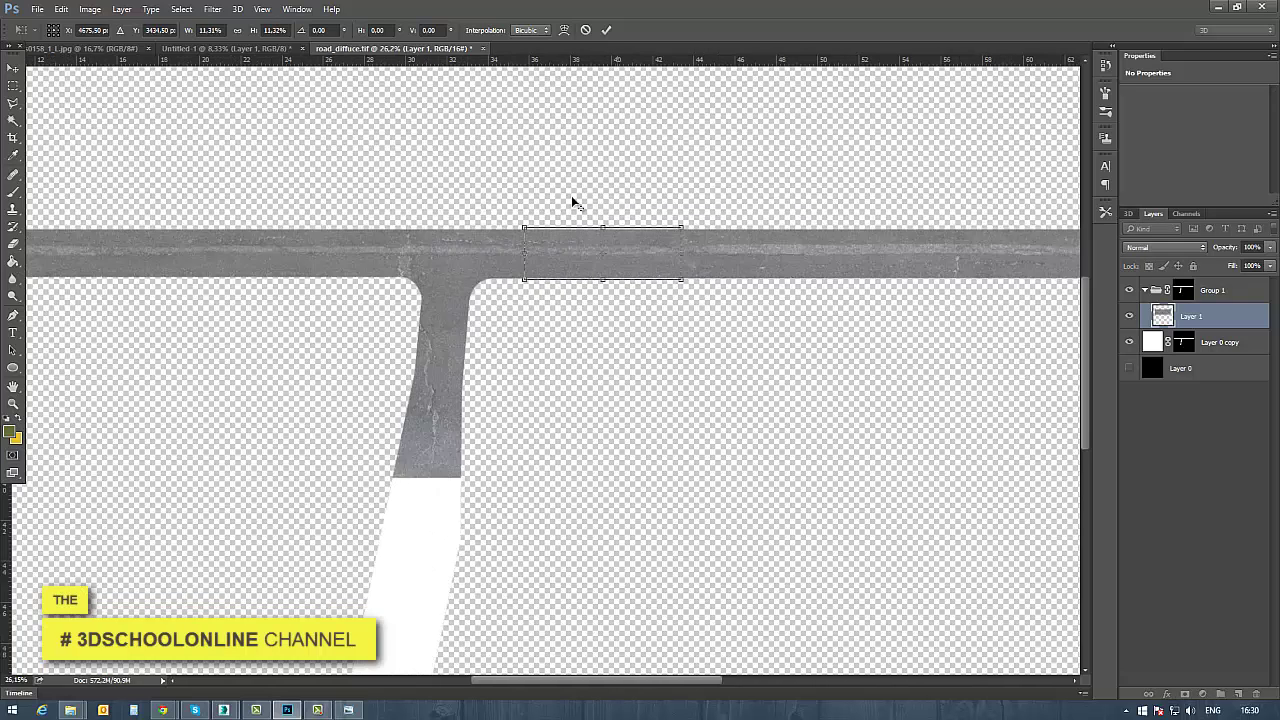
alt+scroll(607, 308, up, 7)
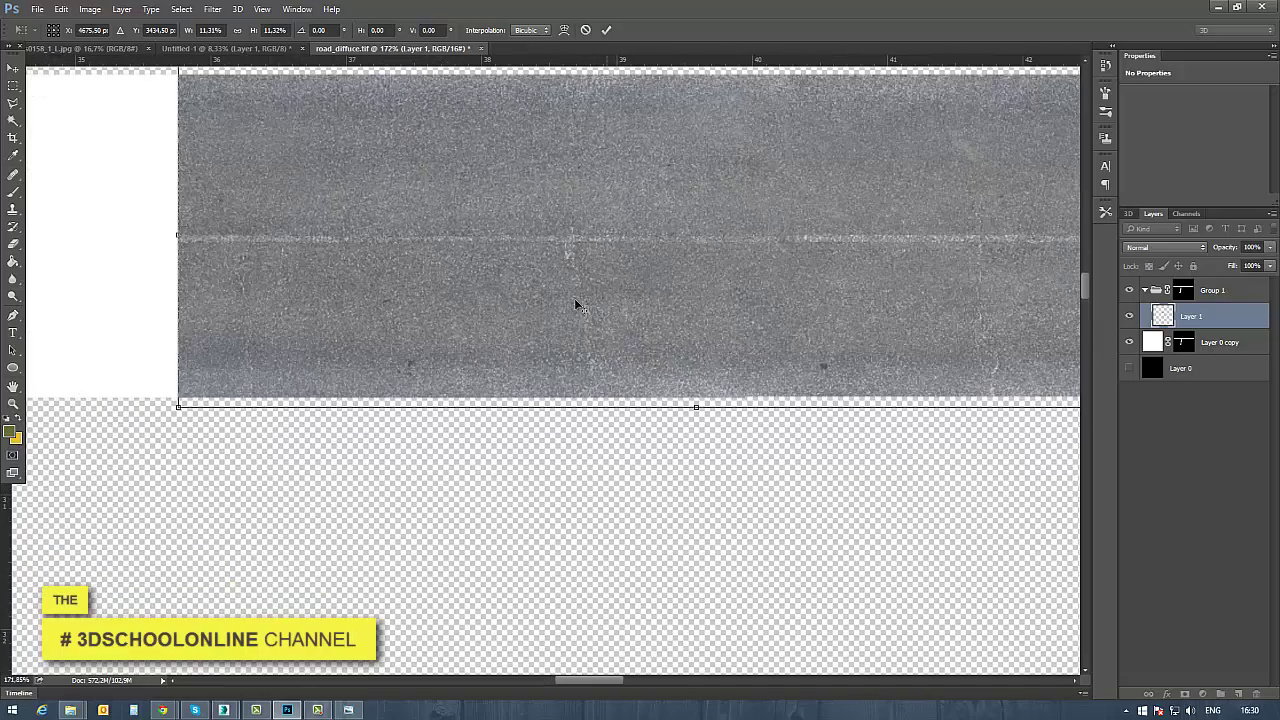
alt+scroll(546, 329, down, 6)
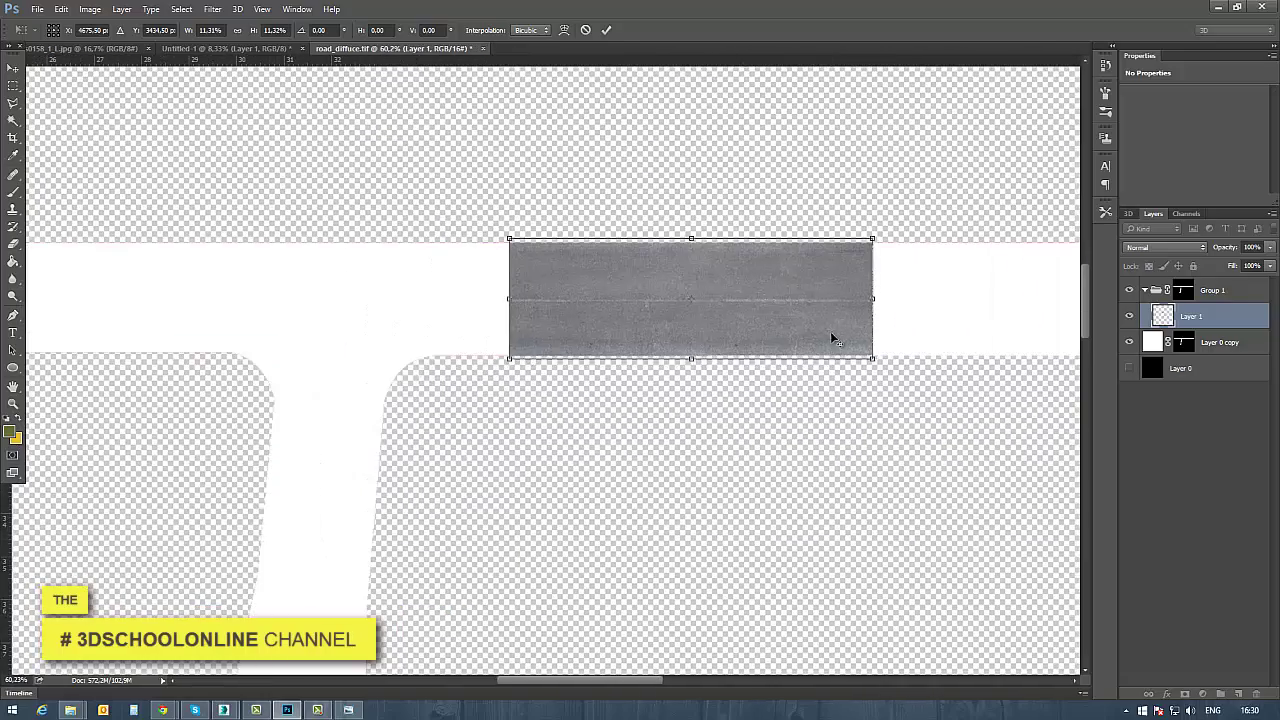
alt+scroll(832, 339, up, 2)
mouse_move(891, 374)
mouse_down()
mouse_move(850, 361)
mouse_move(875, 368)
mouse_up()
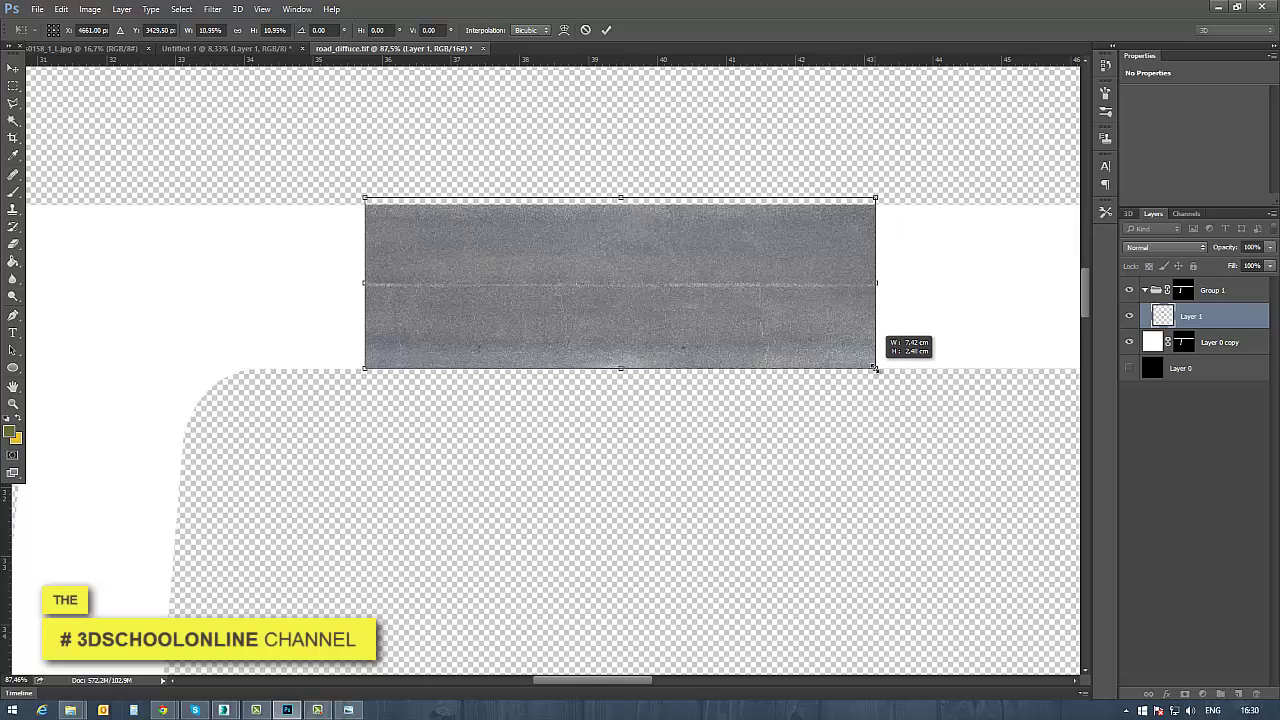
drag(875, 198, 879, 197)
key(Return)
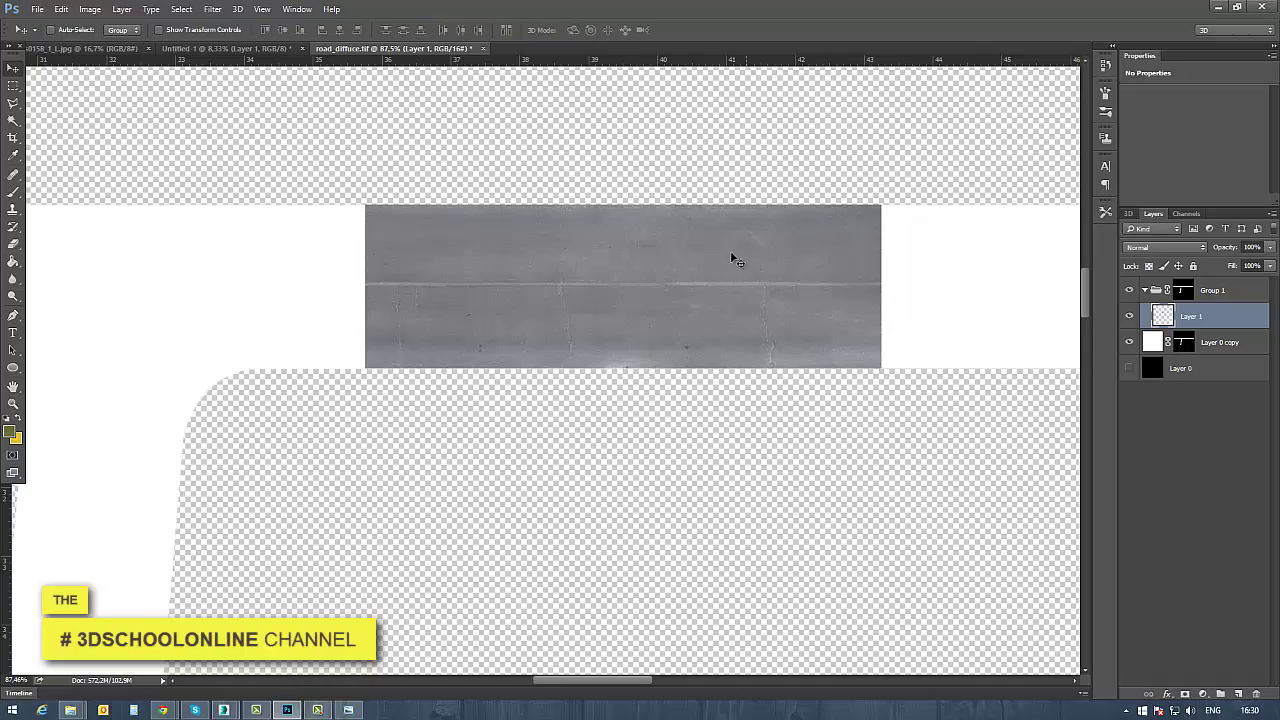
Duplicate the asphalt tile twice and place the copies end to end along the horizontal road
alt+scroll(653, 302, down, 3)
alt+scroll(661, 314, down, 2)
alt+scroll(820, 290, up, 3)
drag(860, 405, 494, 431)
alt+scroll(450, 382, down, 2)
alt+drag(212, 318, 422, 318)
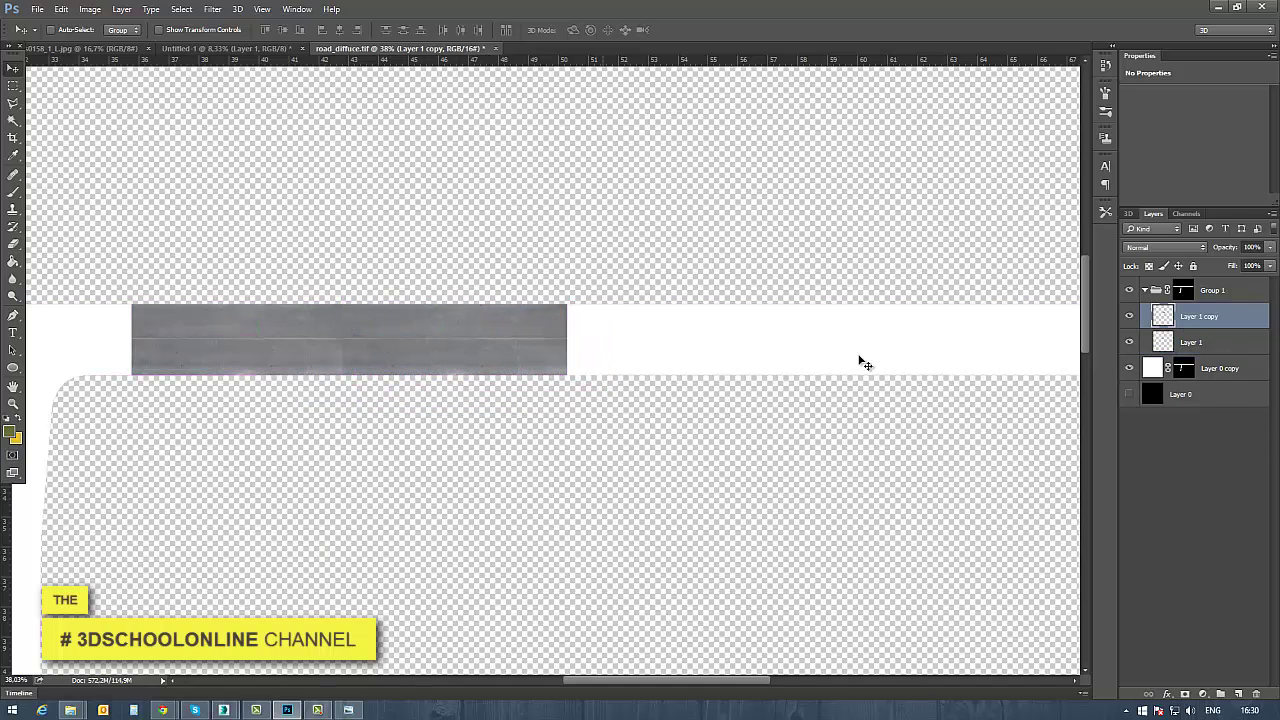
alt+drag(450, 363, 634, 307)
Inspect the joints between the asphalt tiles and merge the two copies down into Layer 1
alt+scroll(620, 400, up, 5)
alt+scroll(343, 394, down, 2)
alt+scroll(320, 394, up, 1)
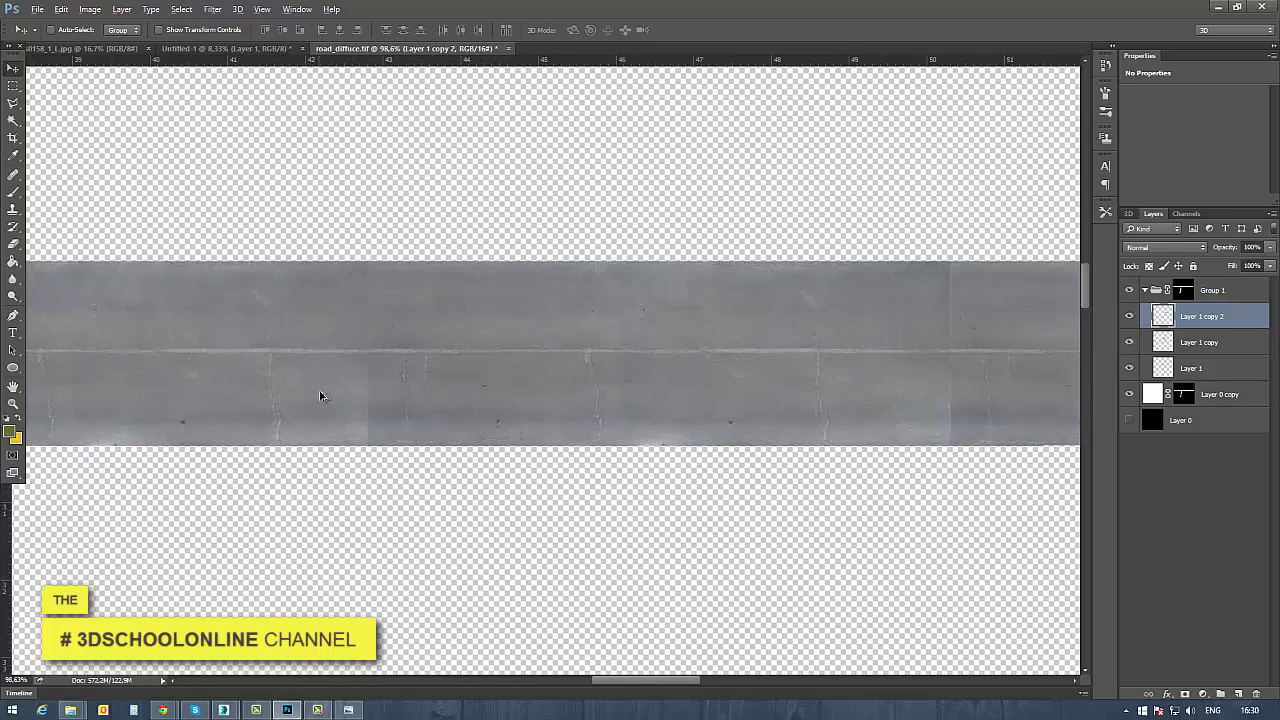
alt+scroll(771, 417, down, 3)
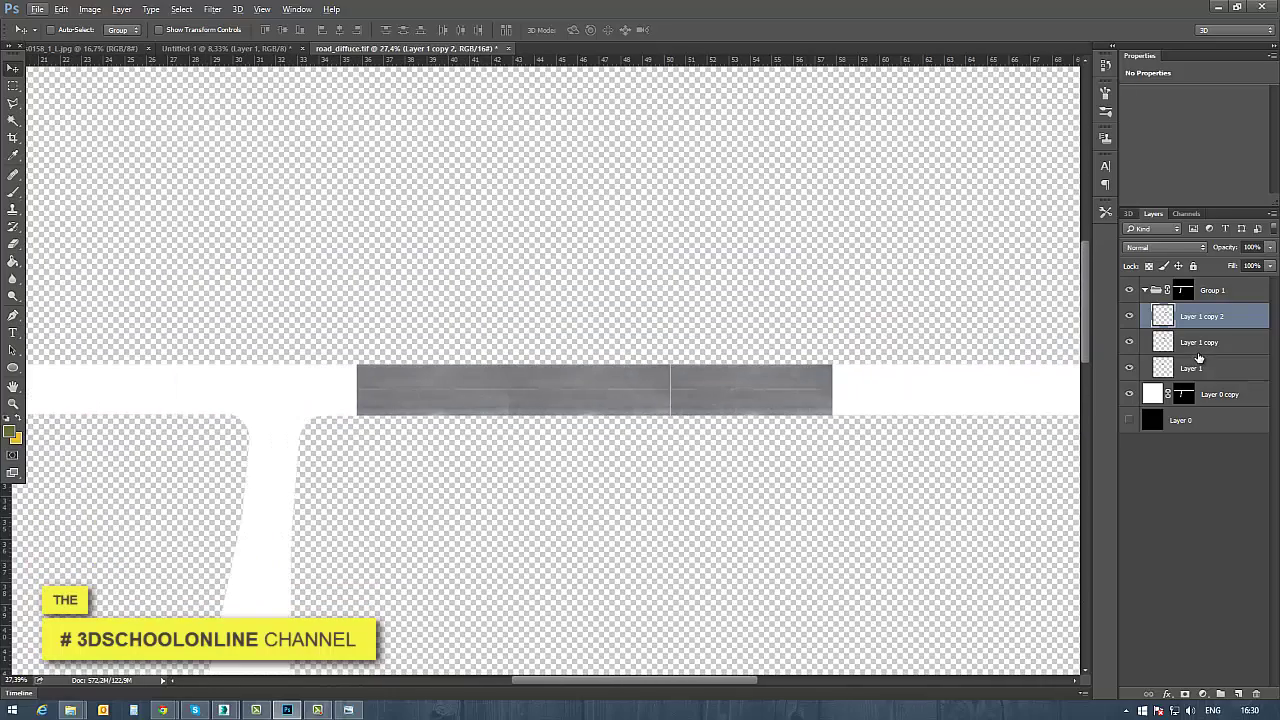
key(ctrl+e)
key(ctrl+e)
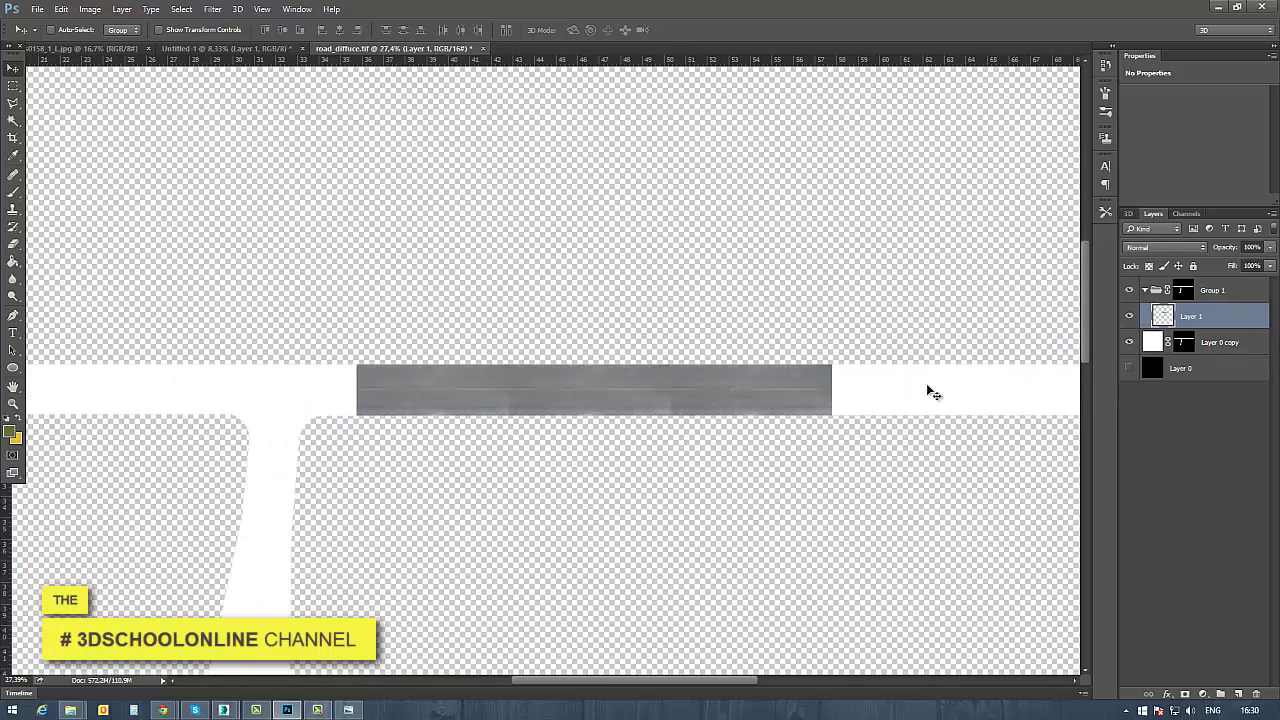
Sample clean asphalt and retouch the first tile seam on Layer 1 with the Healing Brush
alt+scroll(540, 390, up, 2)
alt+scroll(491, 403, up, 2)
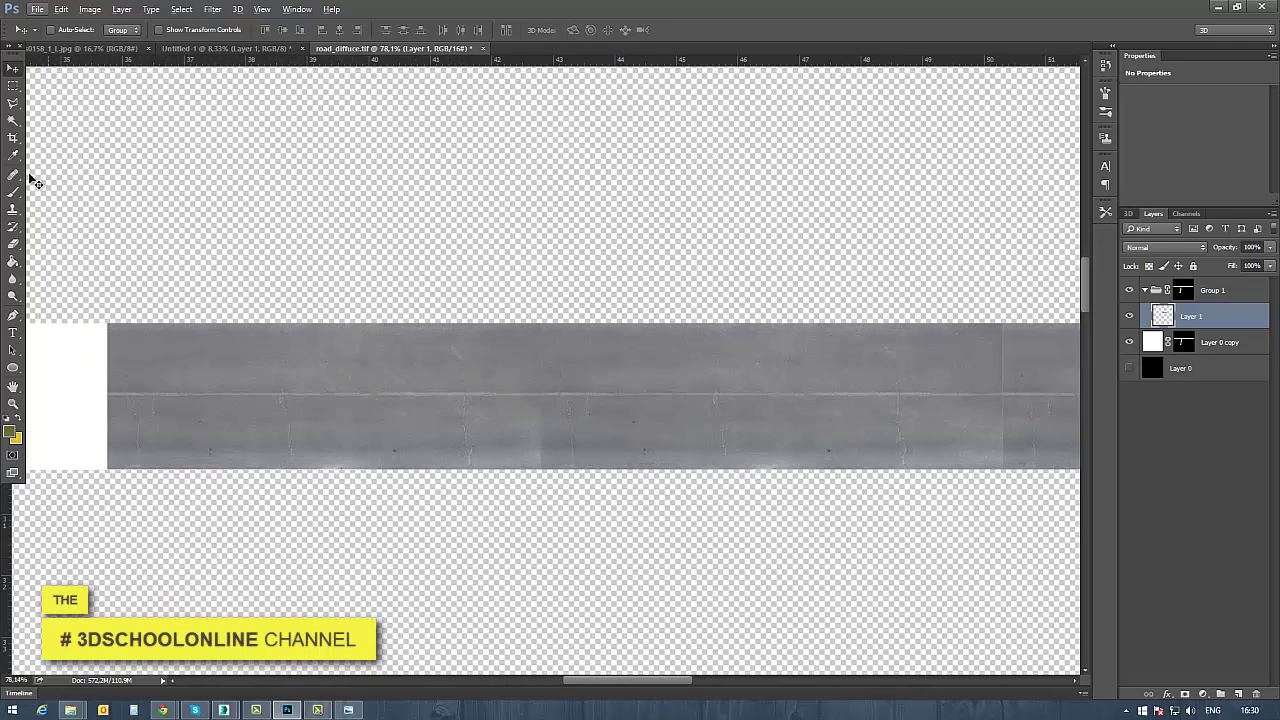
click(13, 174)
drag(316, 365, 216, 305)
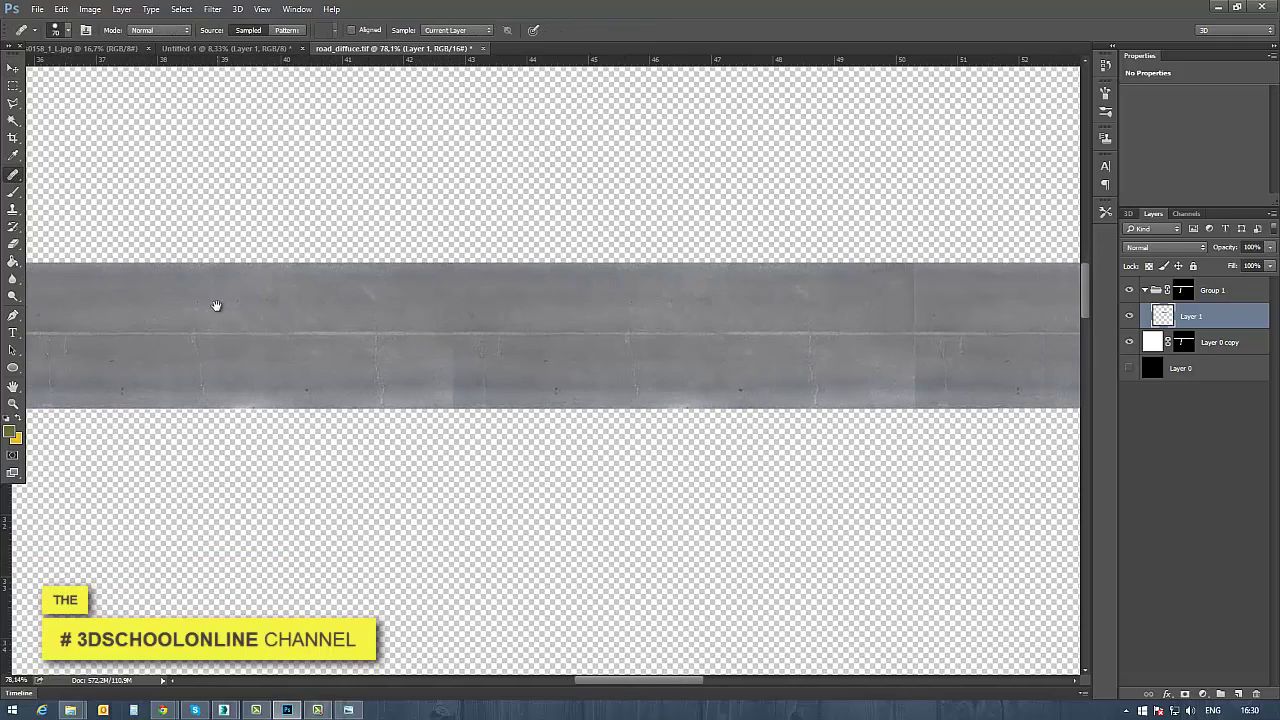
alt+click(410, 318)
click(451, 311)
alt+scroll(505, 383, up, 5)
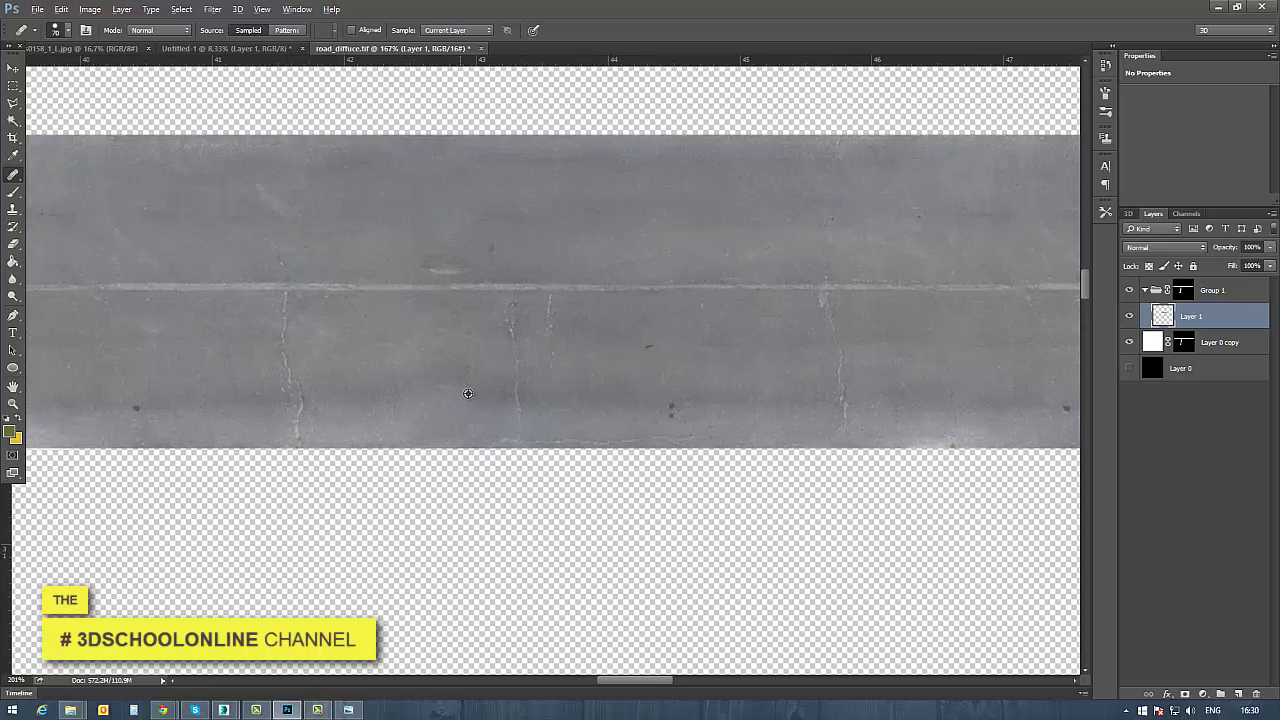
click(466, 350)
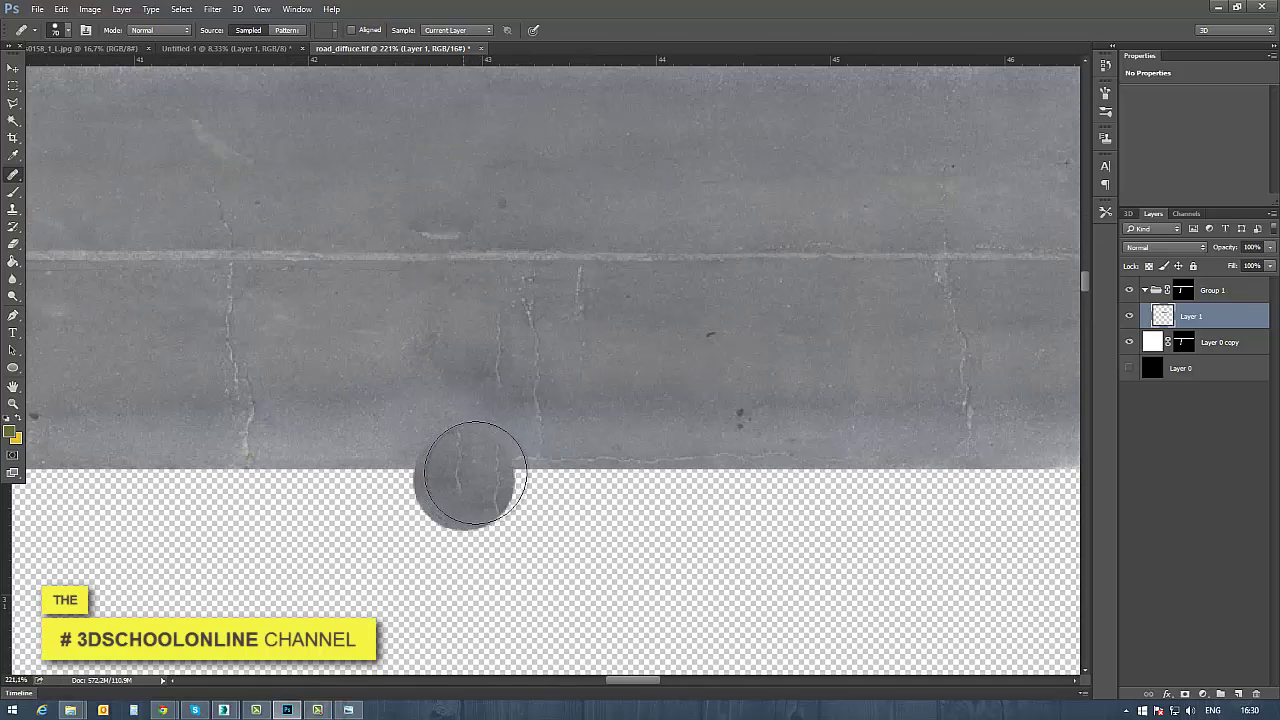
drag(549, 371, 571, 567)
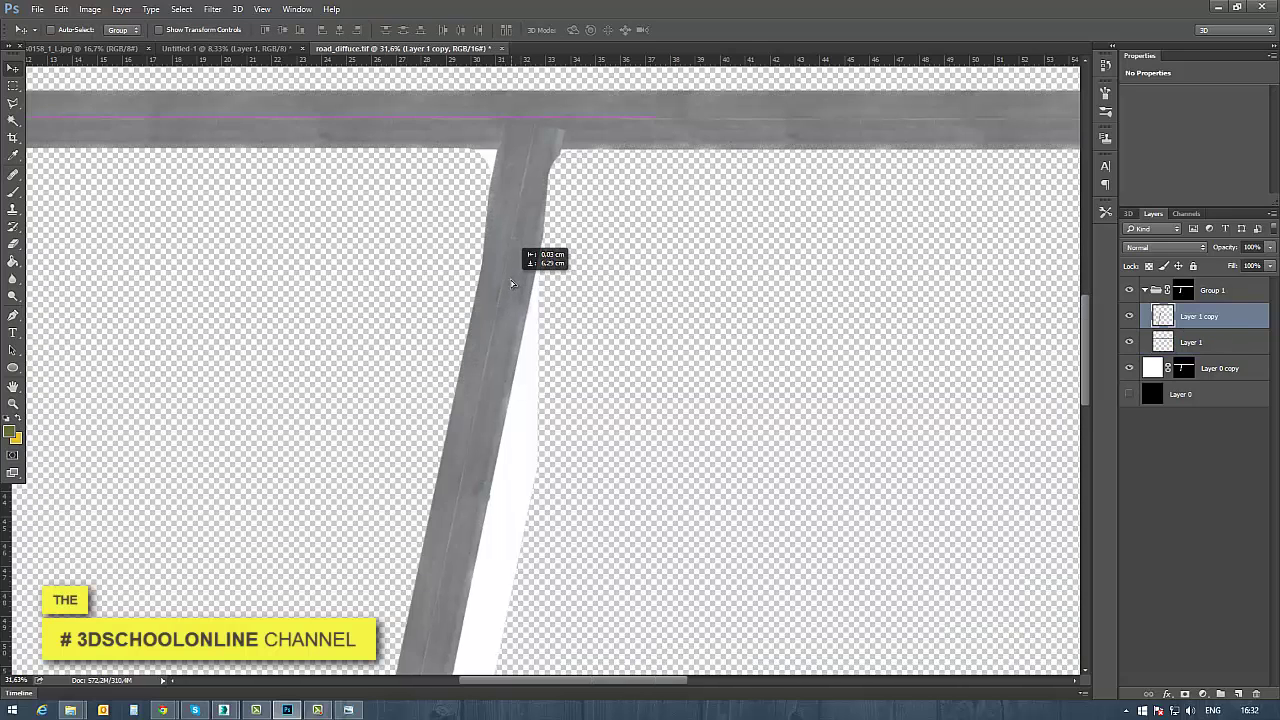
Position the slanted asphalt strip of Layer 1 copy over the side road and warp it to follow the road's bend
drag(523, 277, 517, 285)
drag(412, 246, 402, 368)
scroll(545, 288, up, 5)
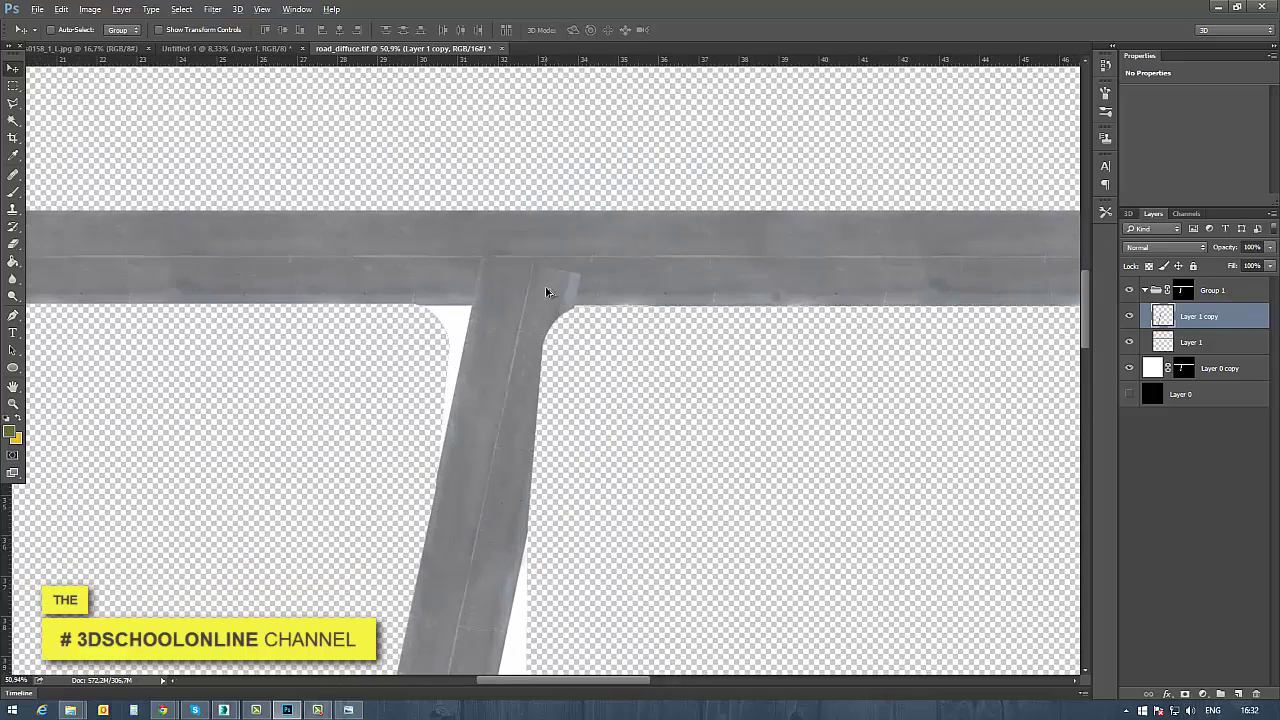
click(61, 9)
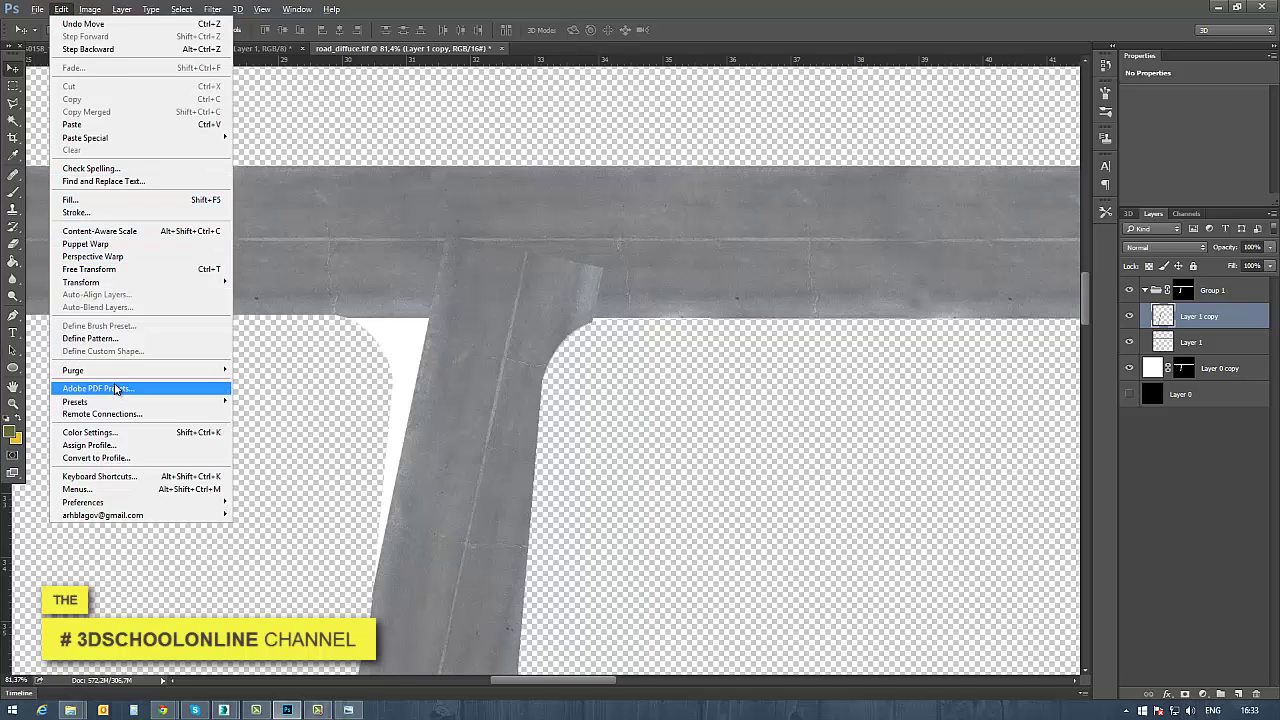
click(107, 253)
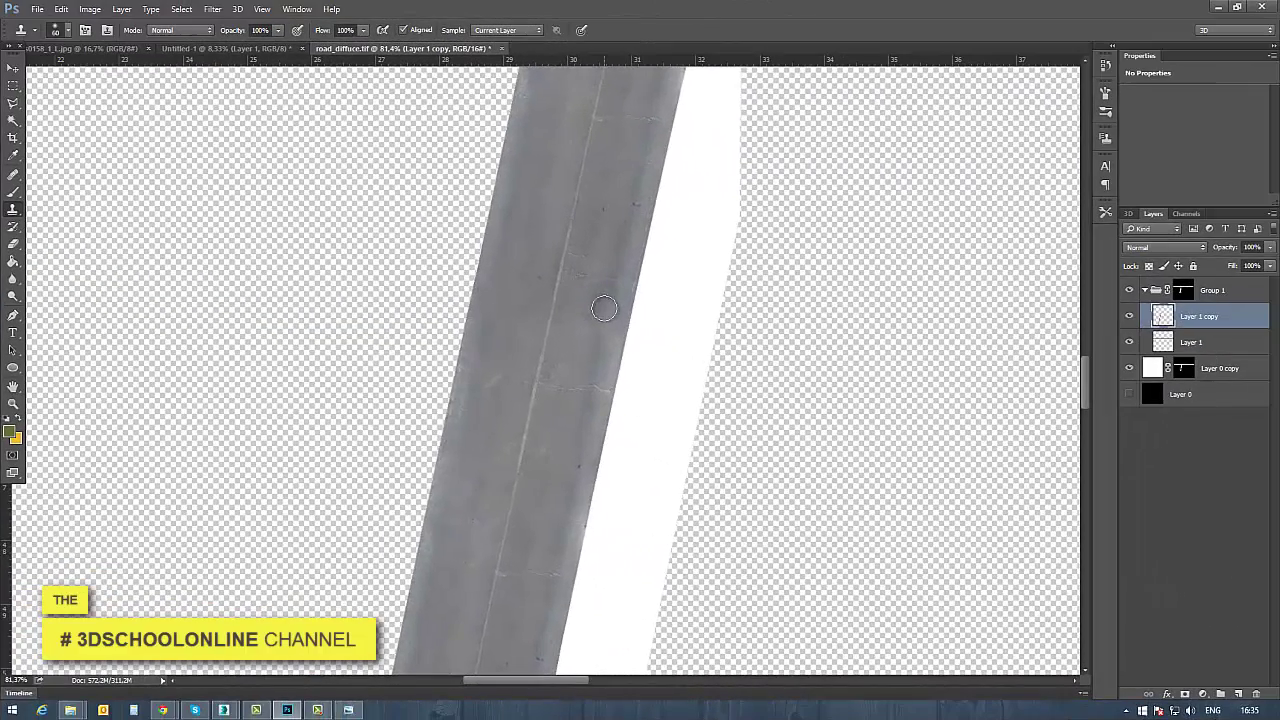
Fill the bare white area along the side road's right edge with asphalt using the Clone Stamp at 100 px
key(bracketright)
mouse_move(623, 314)
mouse_down()
mouse_move(631, 374)
mouse_move(637, 220)
mouse_move(630, 252)
mouse_move(674, 220)
mouse_move(642, 290)
mouse_up()
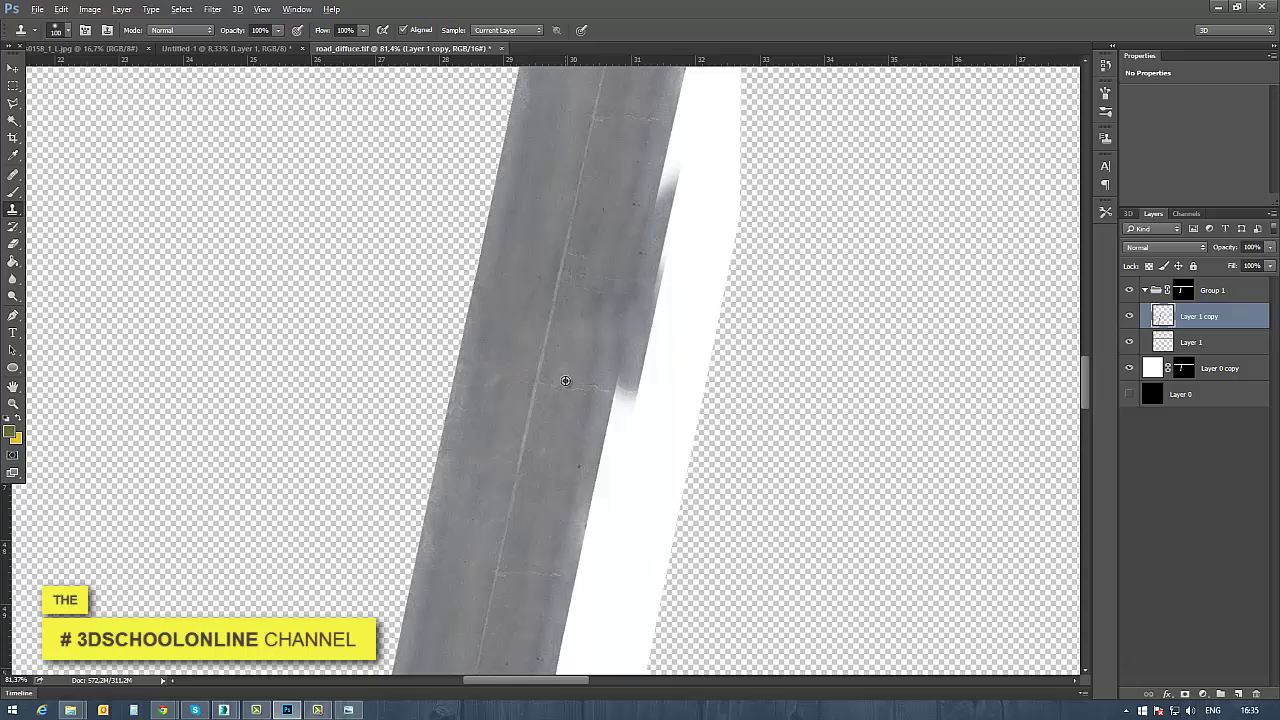
mouse_move(601, 401)
mouse_down()
mouse_move(611, 406)
mouse_move(560, 451)
mouse_move(634, 446)
mouse_move(581, 467)
mouse_move(620, 466)
mouse_move(577, 511)
mouse_move(718, 404)
mouse_move(609, 420)
mouse_move(749, 206)
mouse_move(698, 238)
mouse_move(690, 495)
mouse_up()
alt+click(500, 475)
mouse_move(668, 490)
mouse_down()
mouse_move(712, 236)
mouse_move(717, 308)
mouse_up()
drag(722, 432, 731, 429)
mouse_move(722, 135)
mouse_down()
mouse_move(726, 380)
mouse_move(724, 333)
mouse_up()
mouse_move(728, 280)
mouse_down()
mouse_move(723, 323)
mouse_move(727, 244)
mouse_up()
drag(716, 449, 734, 110)
drag(700, 630, 717, 289)
Set a new Clone Stamp source on the side road and blend the cloned asphalt along its full length
alt+click(657, 261)
mouse_move(614, 488)
mouse_down()
mouse_move(626, 346)
mouse_move(615, 311)
mouse_up()
mouse_move(665, 392)
mouse_down()
mouse_move(681, 389)
mouse_move(650, 540)
mouse_up()
mouse_move(650, 540)
mouse_down()
mouse_move(666, 337)
mouse_move(563, 474)
mouse_move(663, 397)
mouse_move(640, 406)
mouse_move(656, 285)
mouse_up()
mouse_move(628, 362)
mouse_down()
mouse_move(551, 445)
mouse_move(603, 474)
mouse_move(614, 512)
mouse_move(661, 301)
mouse_move(666, 332)
mouse_up()
drag(689, 80, 605, 565)
drag(640, 105, 566, 570)
drag(632, 110, 582, 612)
mouse_move(606, 117)
mouse_down()
mouse_move(604, 336)
mouse_move(599, 214)
mouse_up()
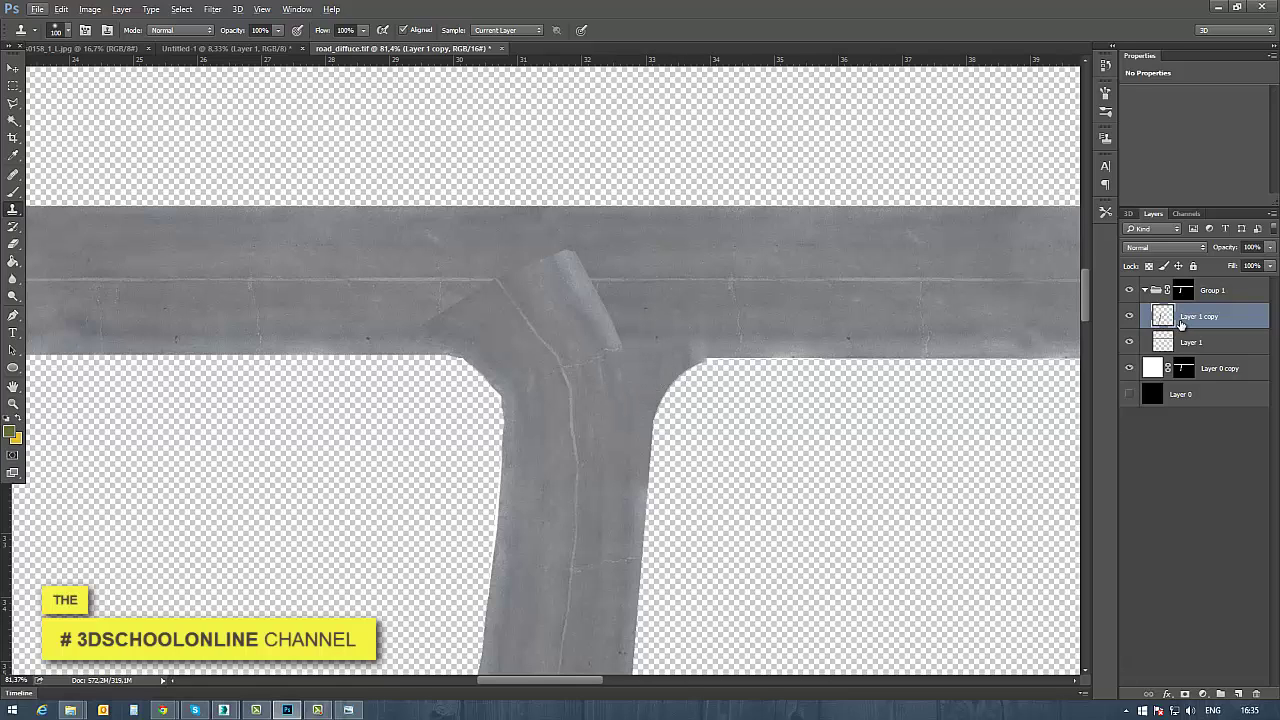
Merge Layer 1 copy into Layer 1 and clone asphalt over the visible end of the side strip at the junction
key(ctrl+e)
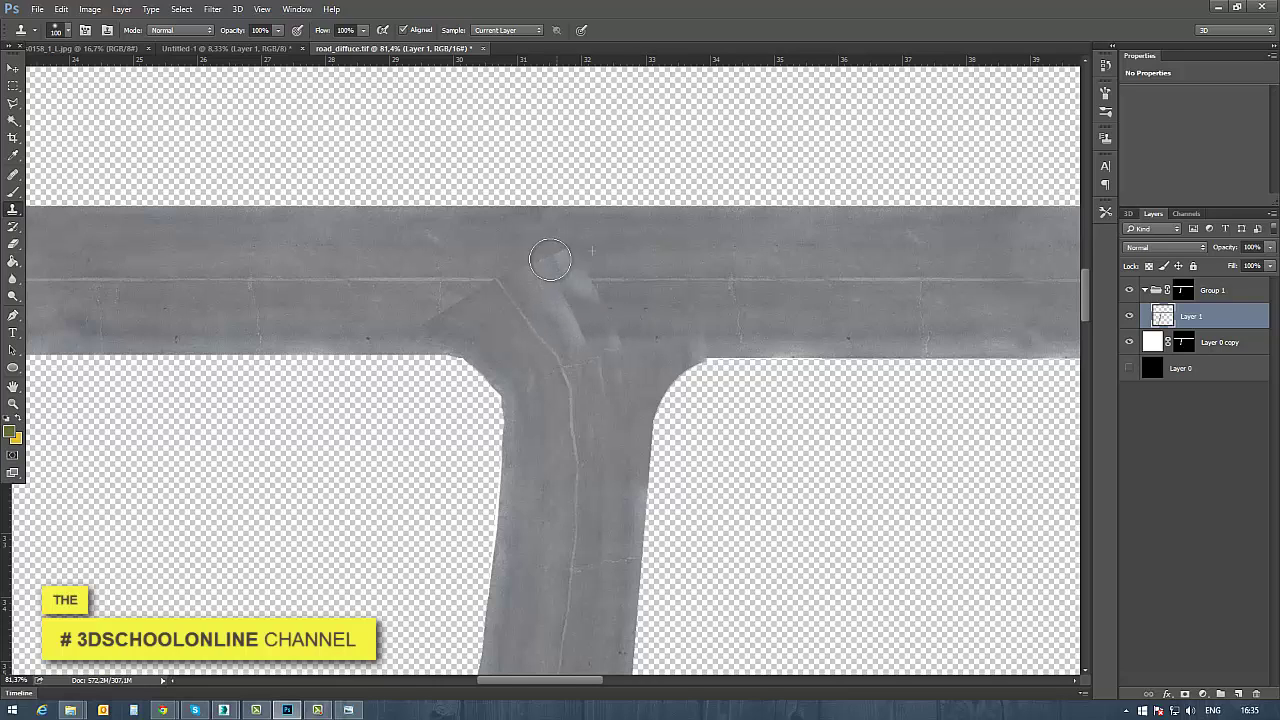
drag(561, 285, 459, 285)
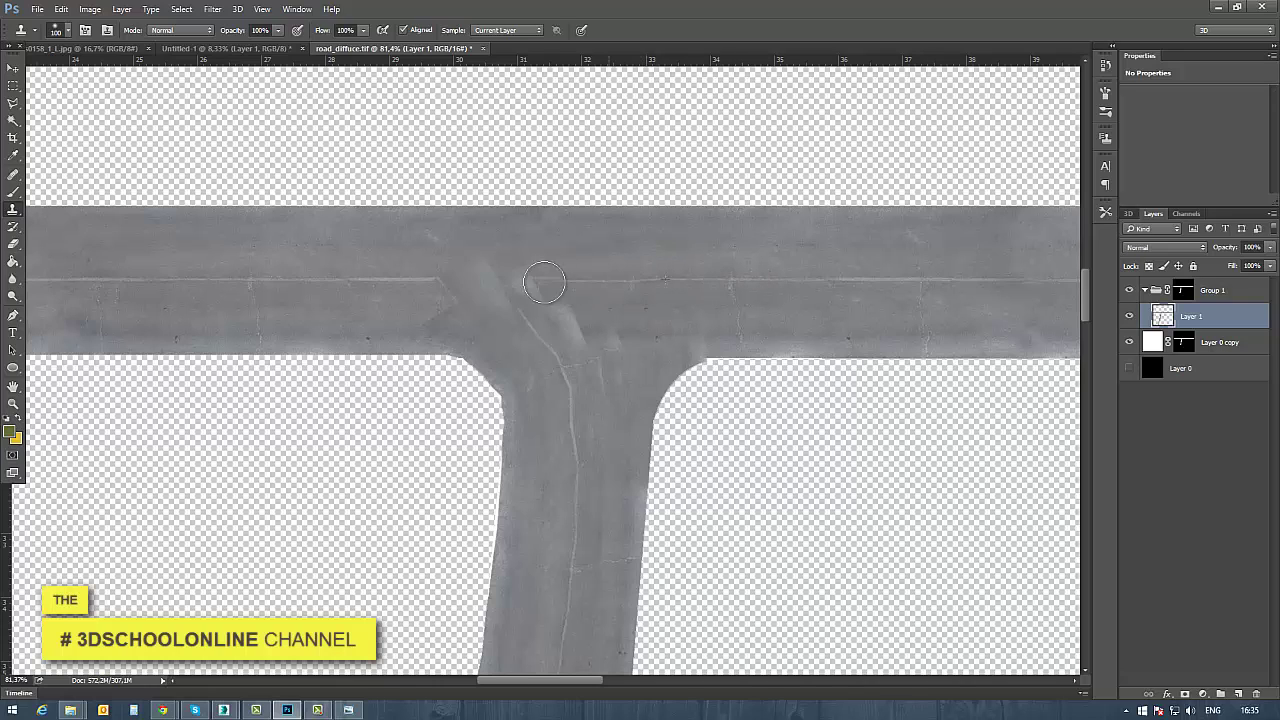
alt+click(670, 316)
drag(546, 316, 499, 315)
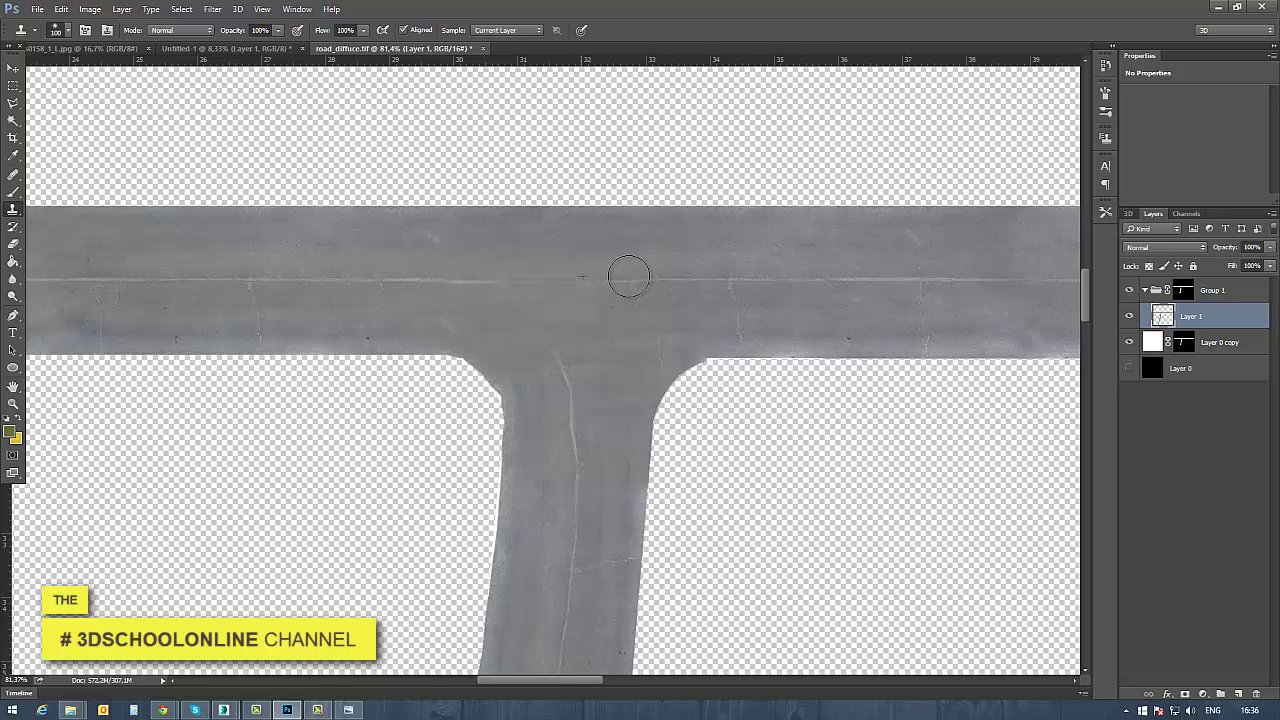
Clone the horizontal road's centre line across the gap above the junction
alt+scroll(632, 311, down, 5)
alt+scroll(608, 306, up, 10)
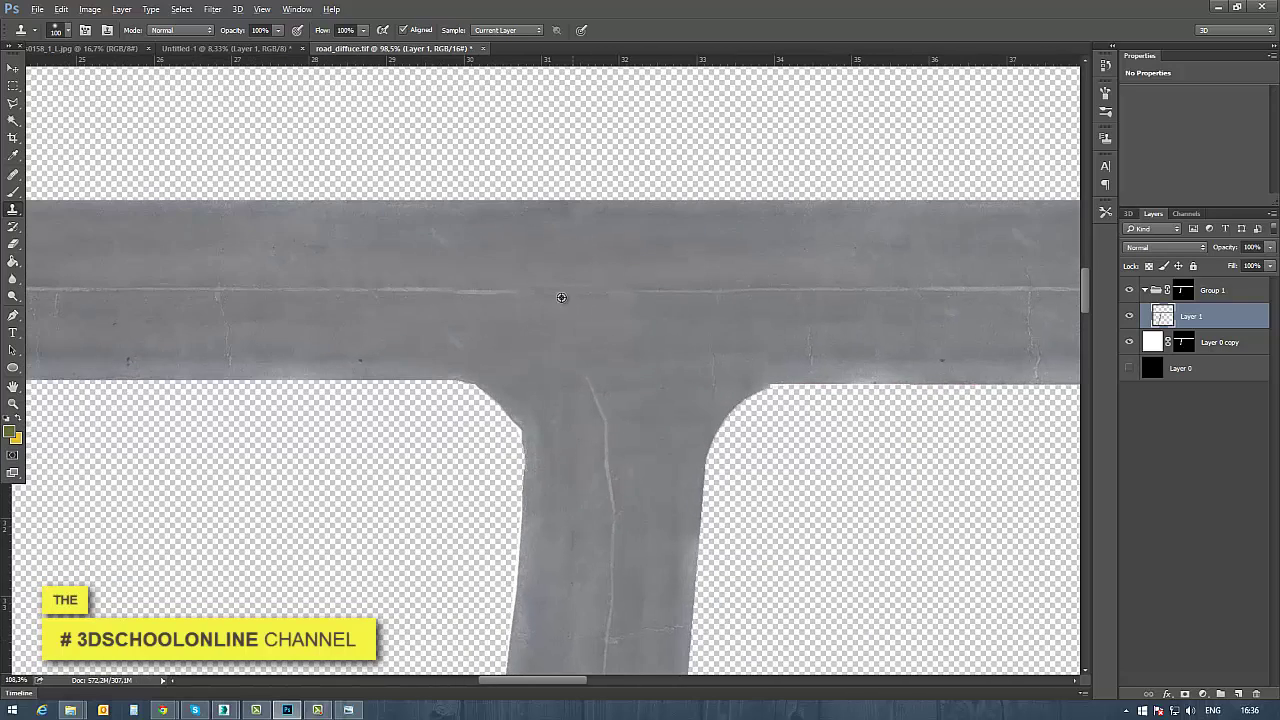
drag(516, 293, 609, 288)
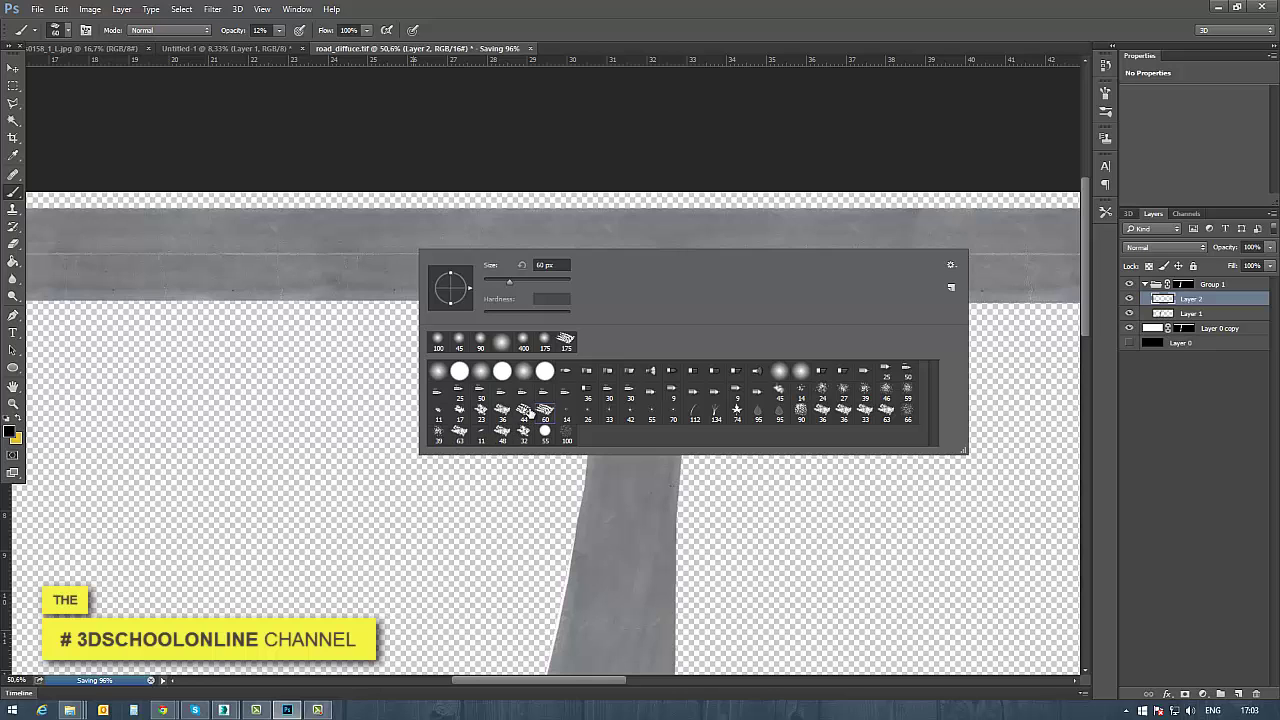
Choose the ragged 44 px brush tip, enlarge it to 250 px, and stamp black on the road's lower edge on Layer 2
click(615, 6)
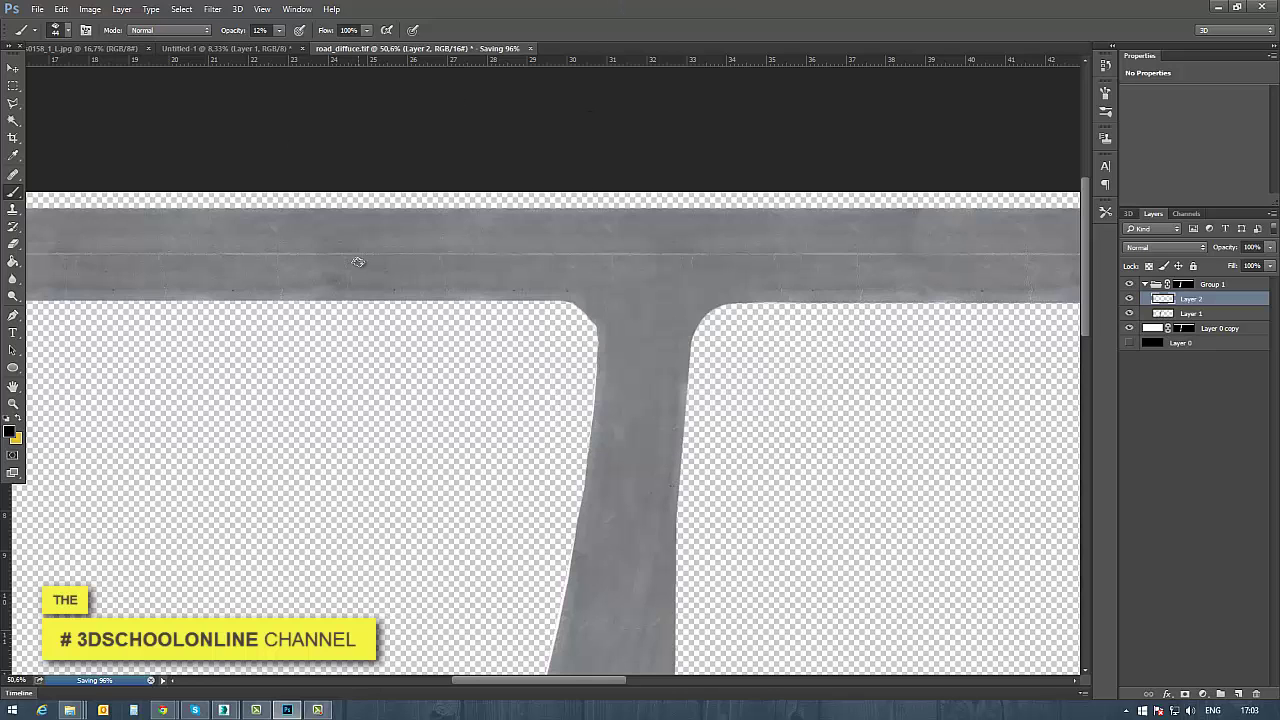
key(bracketright)
key(bracketright)
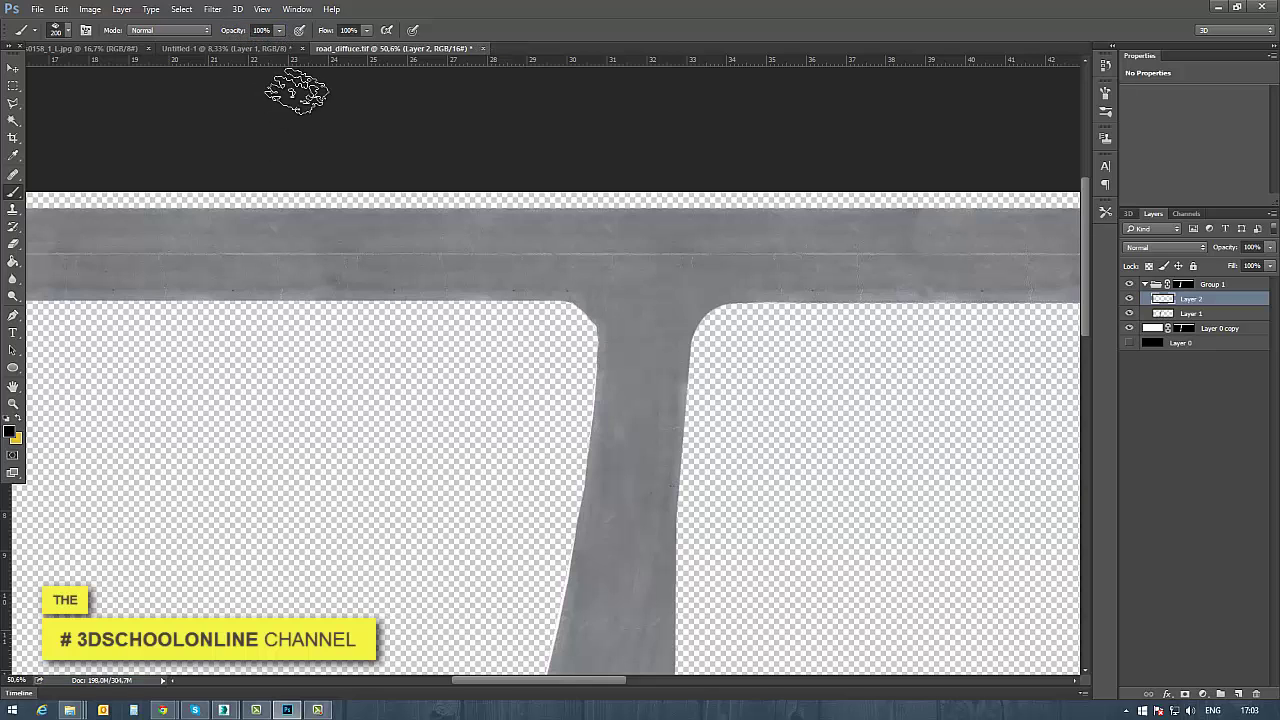
key(bracketright)
key(bracketright)
key(bracketright)
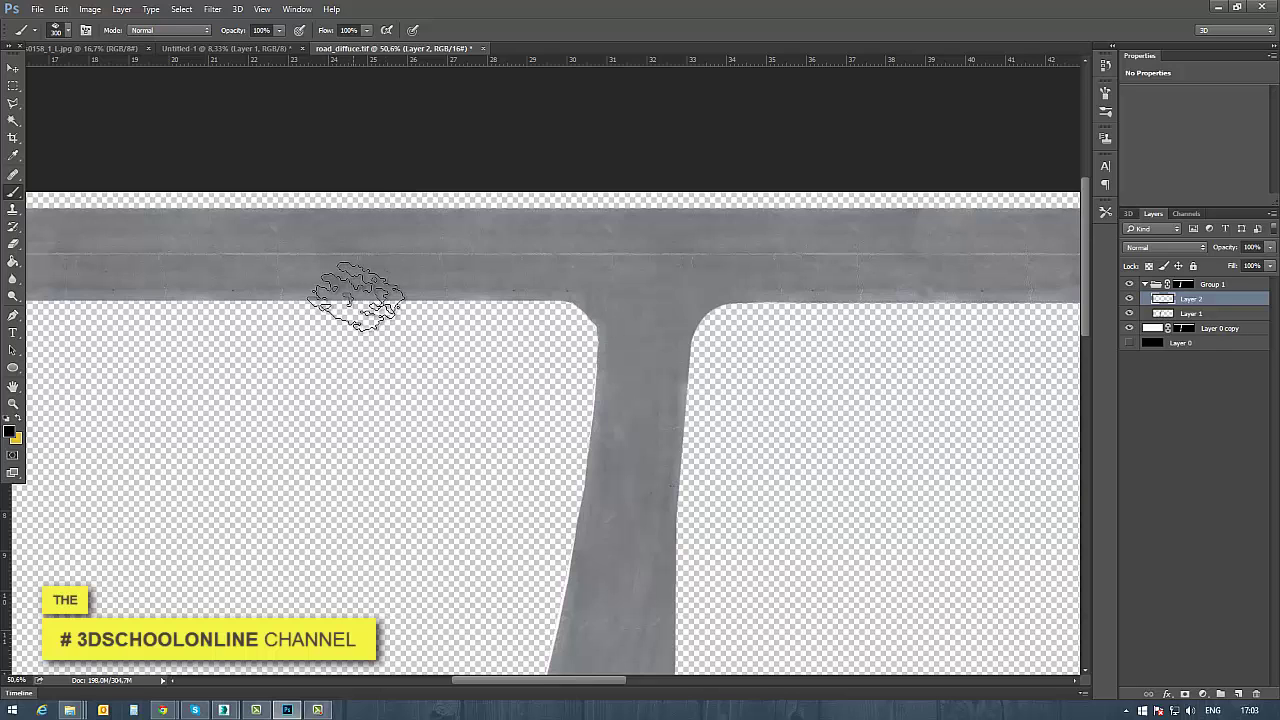
key(bracketleft)
key(bracketleft)
click(350, 297)
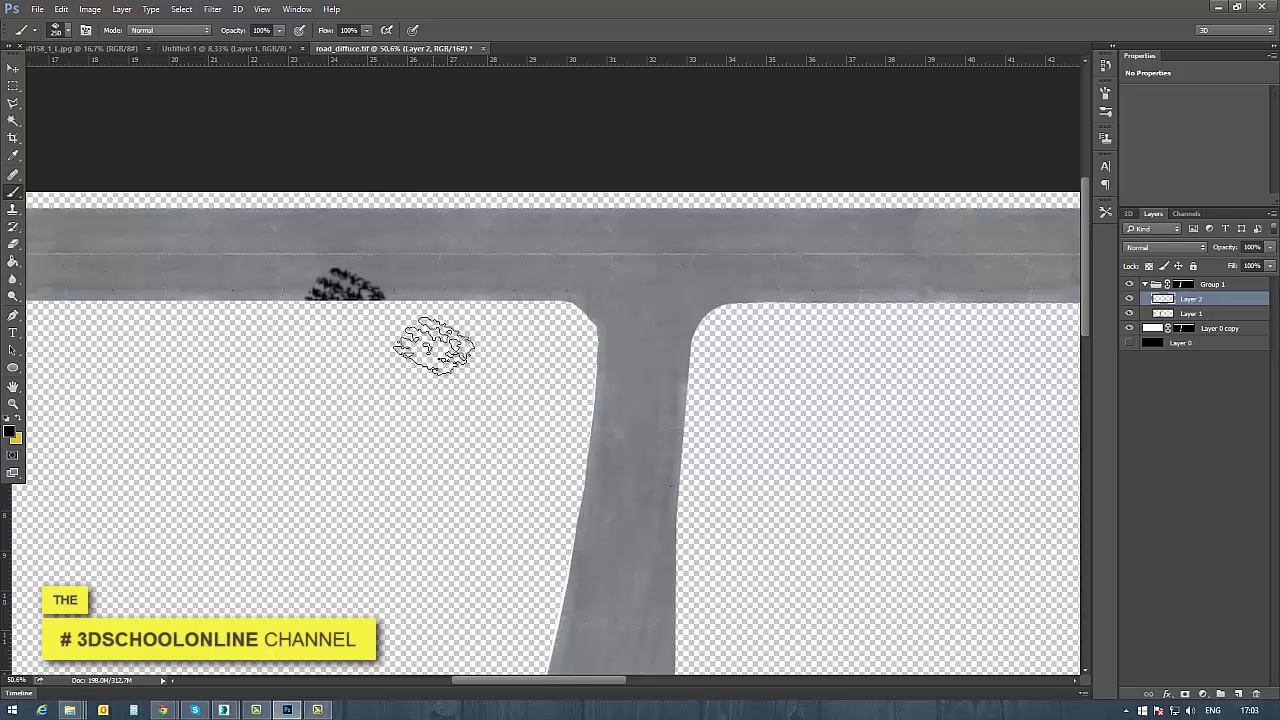
Build up the stamped patch on the lower road edge to solid black with a ragged outline
alt+scroll(350, 292, up, 1)
alt+scroll(312, 290, up, 6)
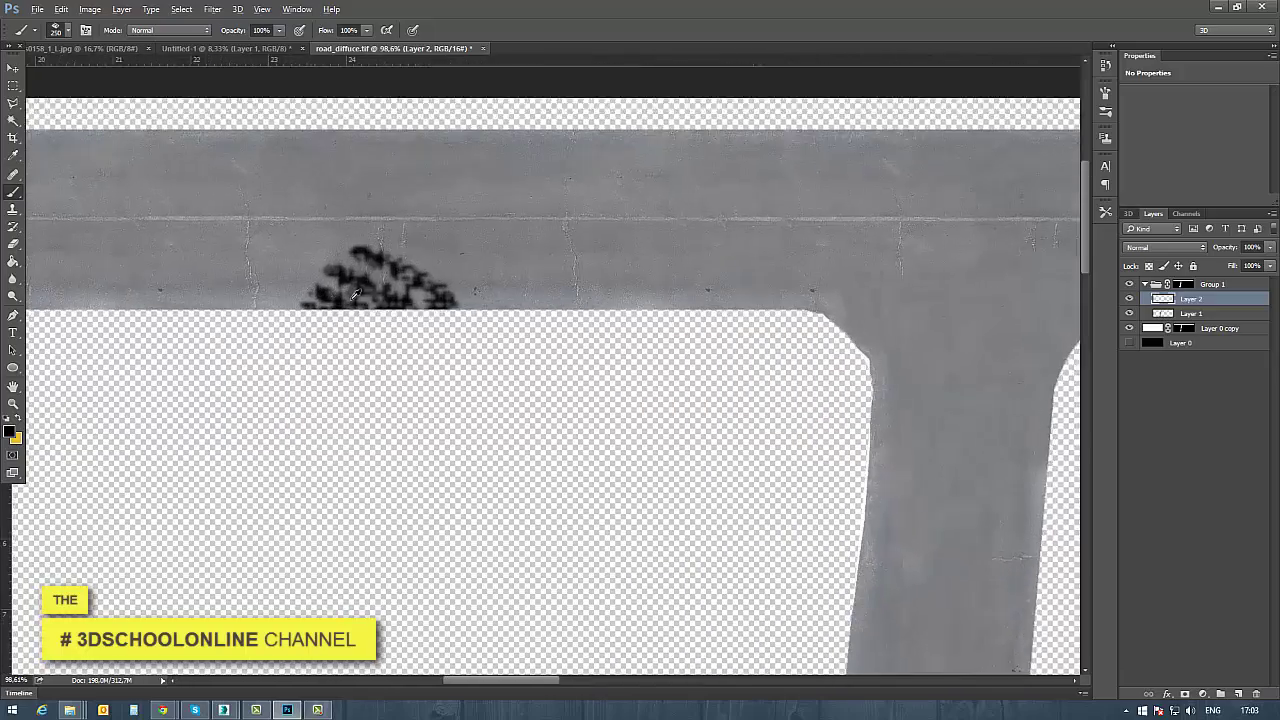
mouse_move(403, 360)
mouse_down()
mouse_move(354, 367)
mouse_move(431, 339)
mouse_move(515, 400)
mouse_up()
alt+scroll(515, 404, down, 5)
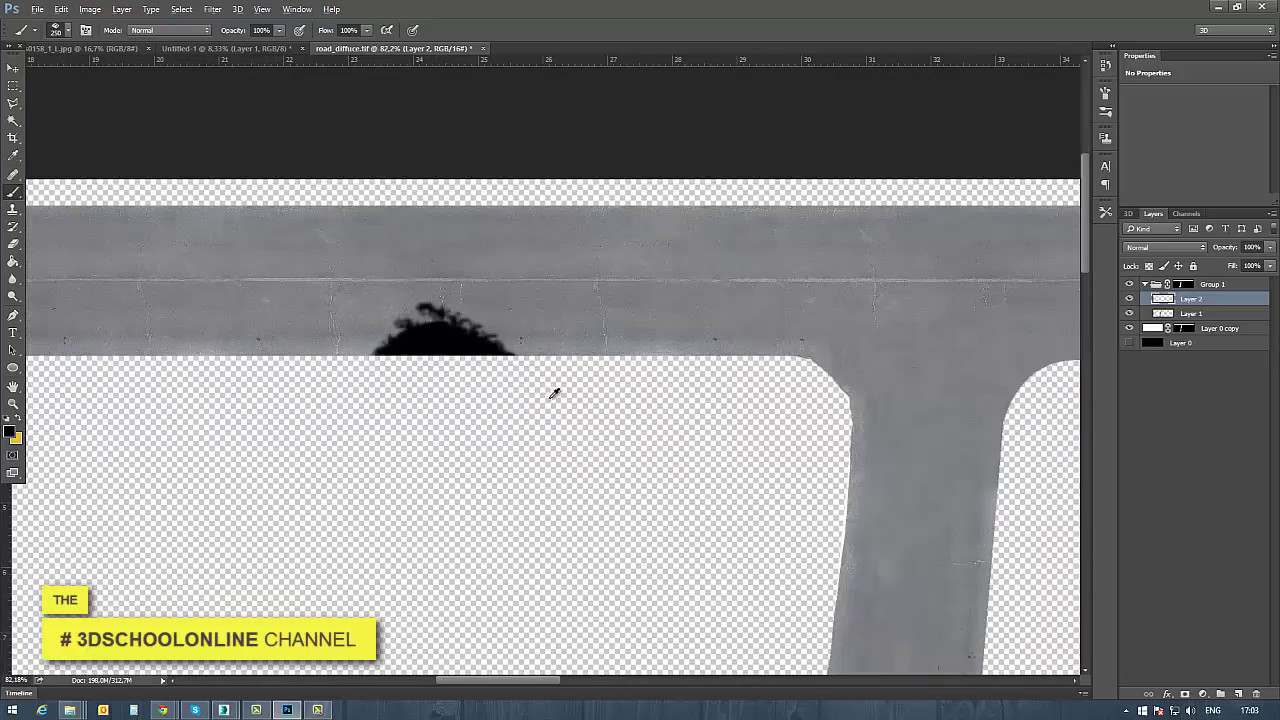
Reduce the brush to 150, then 100 px, and paint black patches in the upper lane, on the upper edge and around the junction's left corner
key(bracketleft)
key(bracketleft)
key(bracketleft)
key(bracketleft)
key(bracketleft)
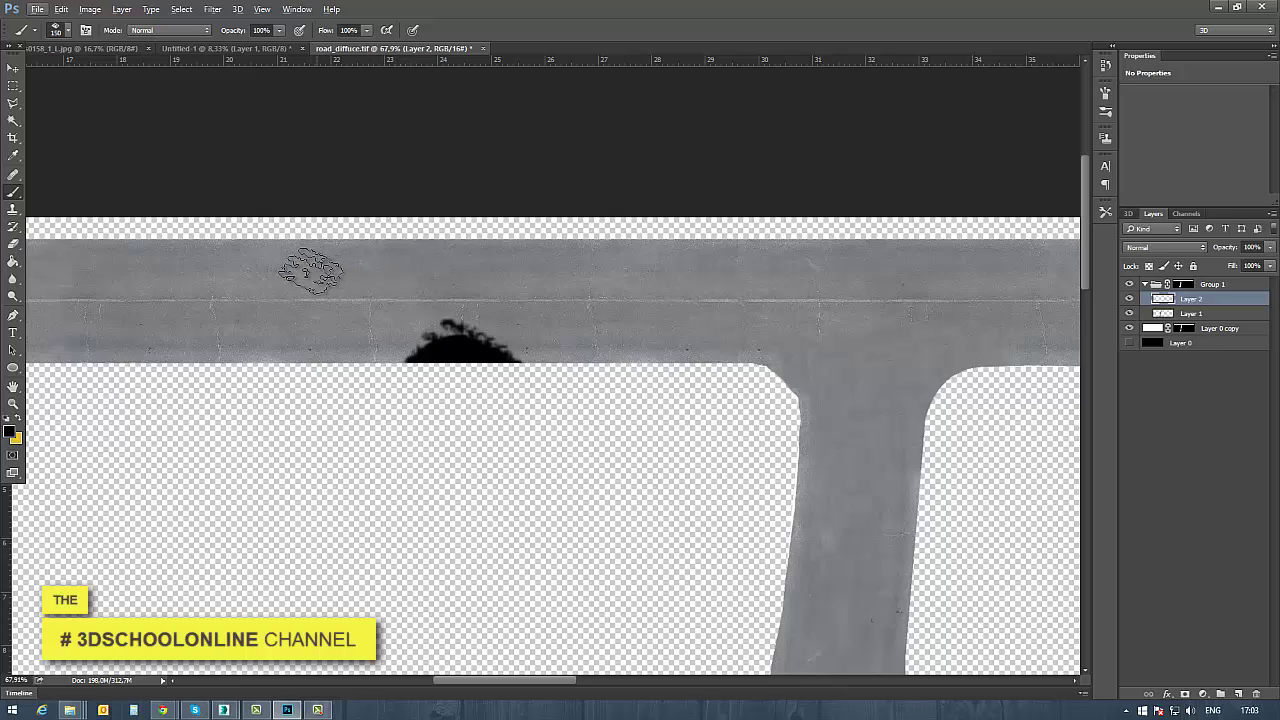
mouse_move(280, 277)
mouse_down()
mouse_move(235, 280)
mouse_move(294, 284)
mouse_up()
drag(495, 250, 590, 250)
mouse_move(636, 377)
mouse_down()
mouse_move(480, 400)
mouse_move(552, 370)
mouse_move(573, 418)
mouse_move(494, 380)
mouse_up()
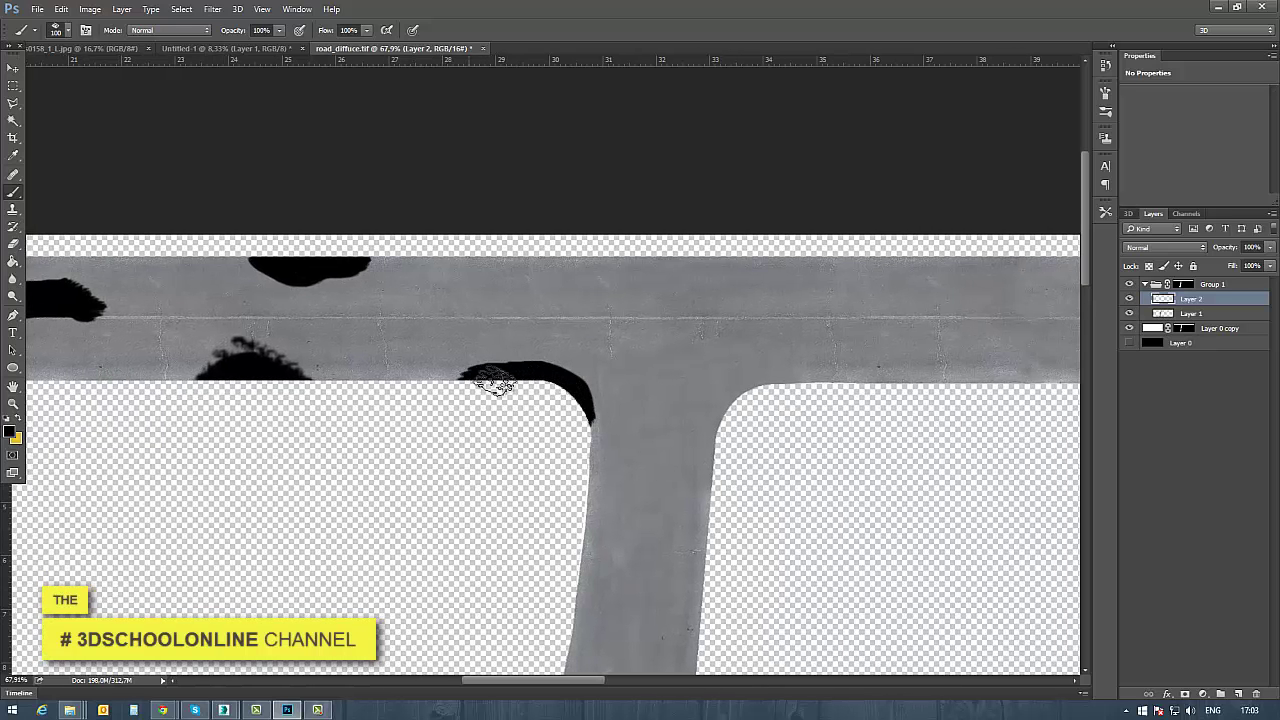
Paint black patches right of the junction on the lower edge, across the centre line and on the upper edge of the road
drag(761, 453, 607, 451)
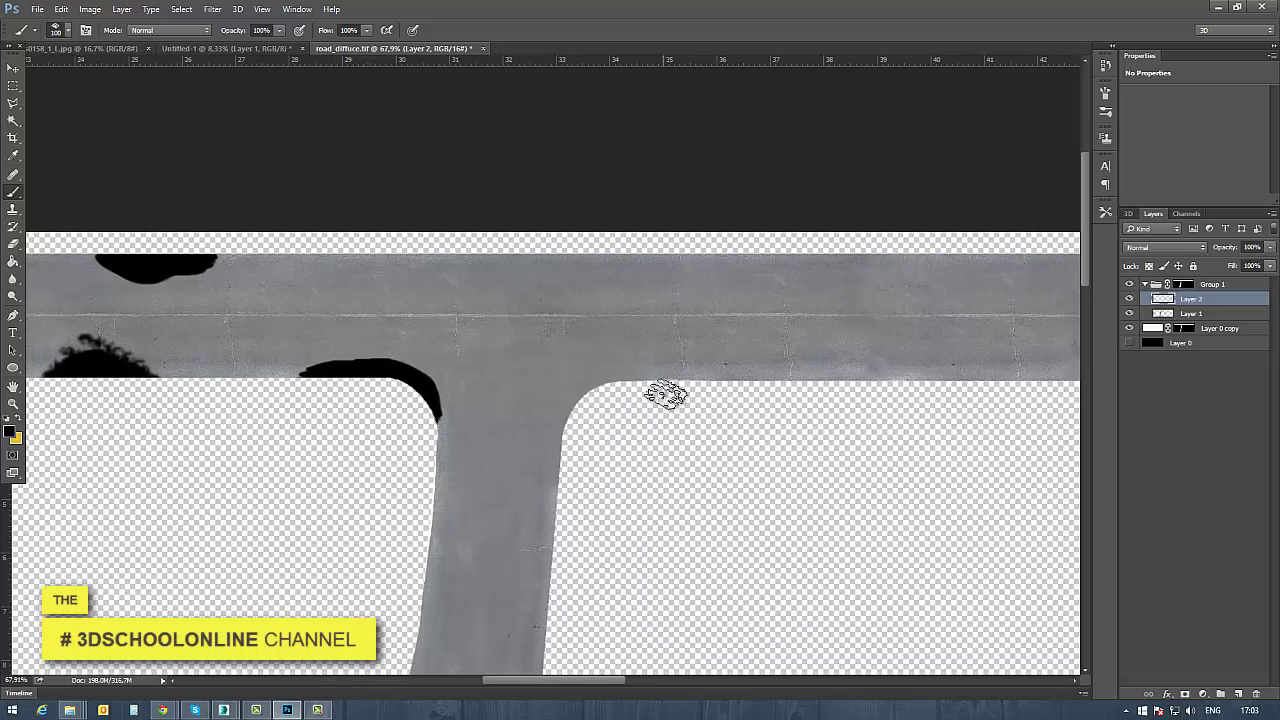
mouse_move(663, 388)
mouse_down()
mouse_move(771, 391)
mouse_move(785, 378)
mouse_up()
drag(783, 457, 590, 477)
mouse_move(649, 334)
mouse_down()
mouse_move(522, 381)
mouse_move(554, 369)
mouse_move(503, 371)
mouse_move(560, 372)
mouse_up()
mouse_move(723, 320)
mouse_down()
mouse_move(800, 322)
mouse_move(690, 316)
mouse_up()
Paint a ragged black patch on the lower edge farther along the road, enlarging the brush to 200 px
mouse_move(720, 424)
mouse_down()
mouse_move(789, 420)
mouse_move(724, 440)
mouse_move(777, 443)
mouse_move(757, 429)
mouse_move(814, 457)
mouse_up()
key(bracketright)
key(bracketright)
key(bracketright)
key(bracketright)
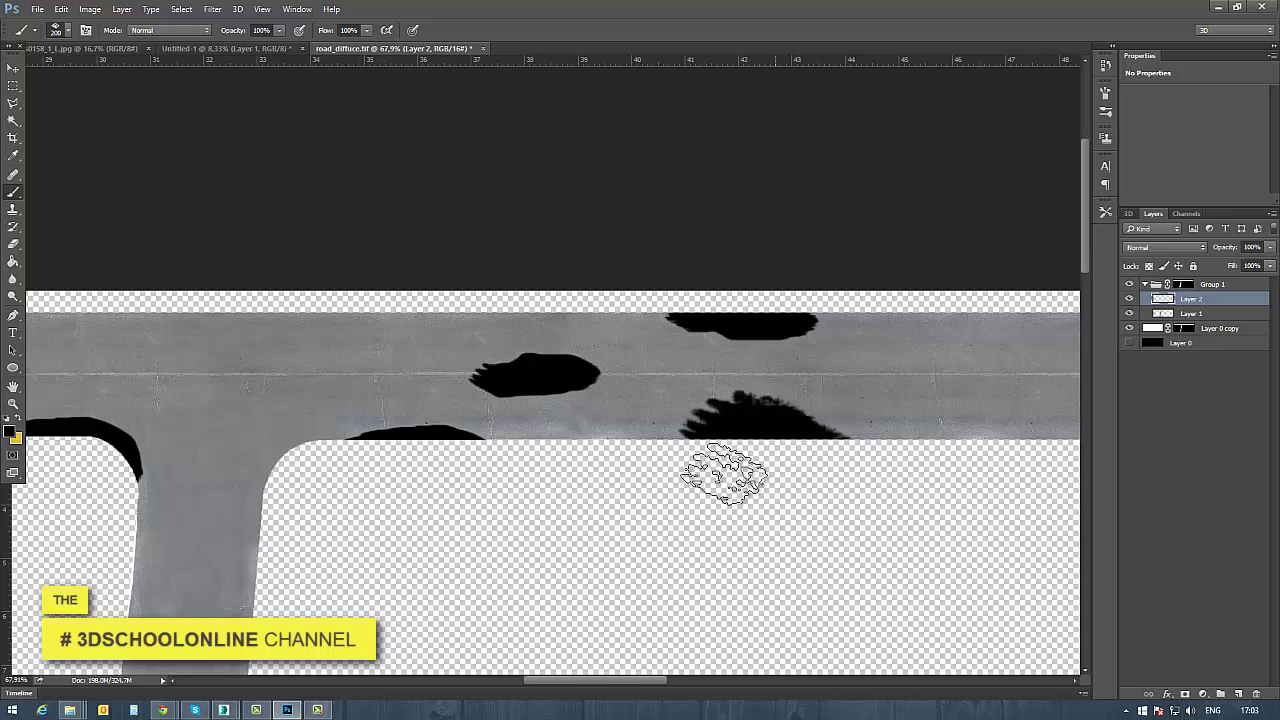
Paint ragged black patches on the road's upper edge above the junction and at alternating sides down the side road
mouse_move(290, 325)
mouse_down()
mouse_move(314, 312)
mouse_move(400, 322)
mouse_up()
drag(471, 523, 600, 329)
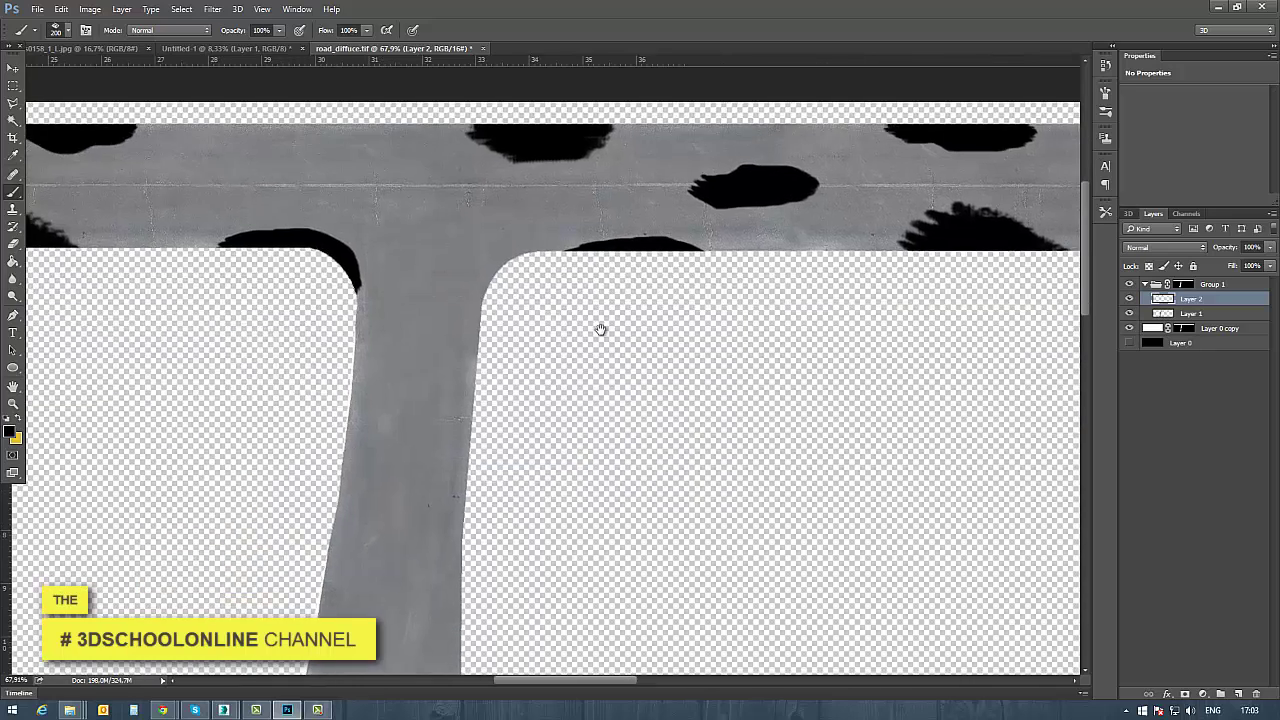
mouse_move(429, 386)
mouse_down()
mouse_move(415, 445)
mouse_move(486, 391)
mouse_move(472, 430)
mouse_up()
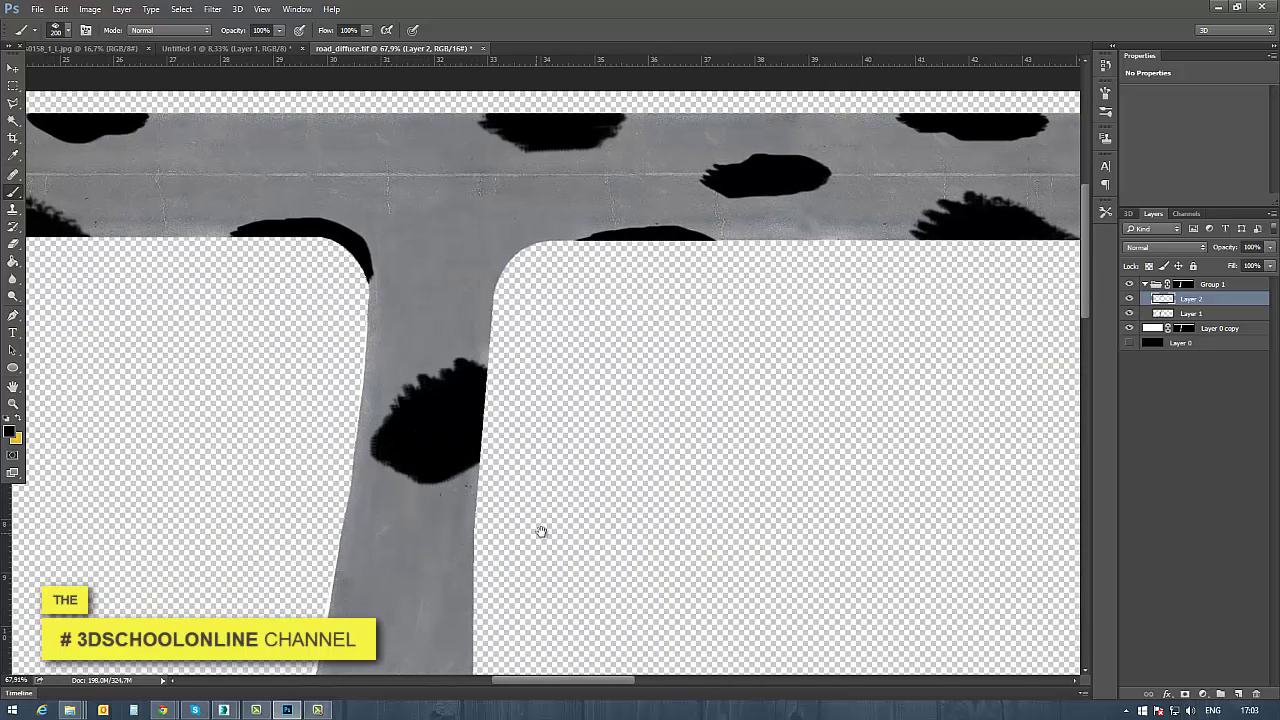
drag(540, 531, 560, 305)
drag(382, 378, 372, 424)
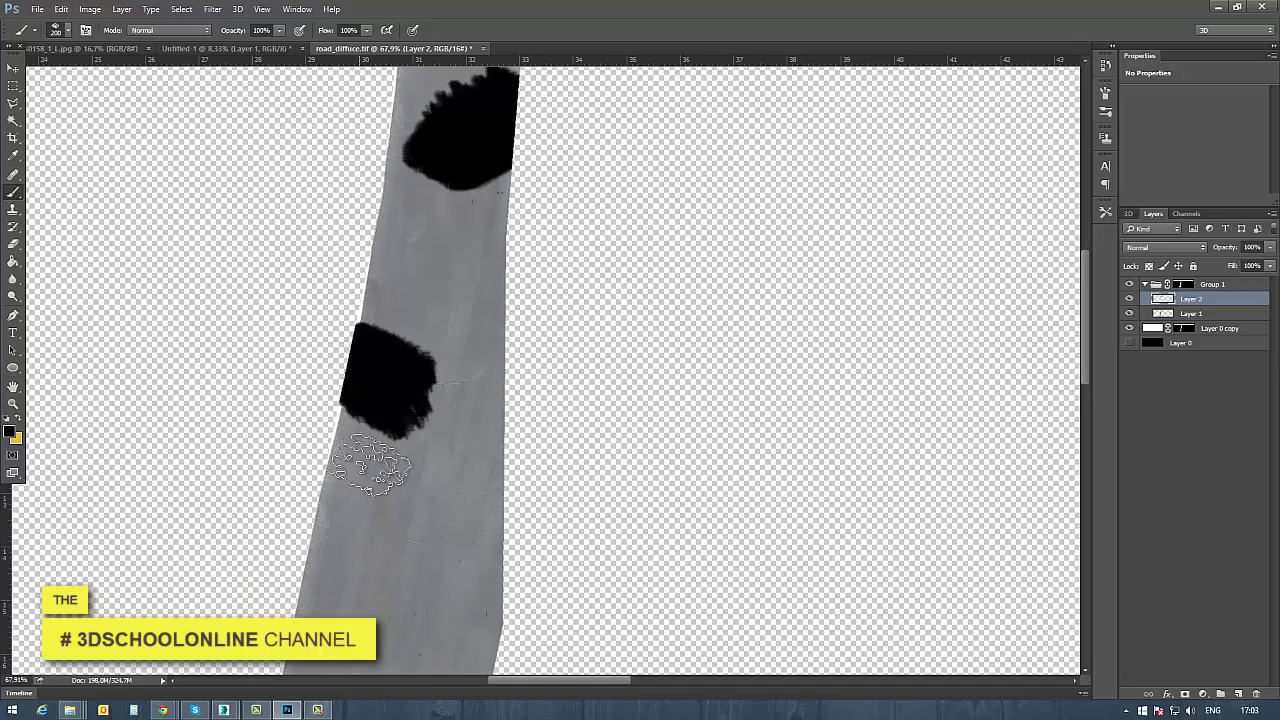
mouse_move(506, 556)
mouse_down()
mouse_move(466, 386)
mouse_move(433, 396)
mouse_move(457, 451)
mouse_move(457, 371)
mouse_move(486, 500)
mouse_move(538, 432)
mouse_up()
drag(417, 256, 398, 560)
mouse_move(560, 180)
mouse_down()
mouse_move(506, 466)
mouse_move(680, 455)
mouse_up()
mouse_move(300, 455)
mouse_down()
mouse_move(477, 406)
mouse_move(543, 355)
mouse_up()
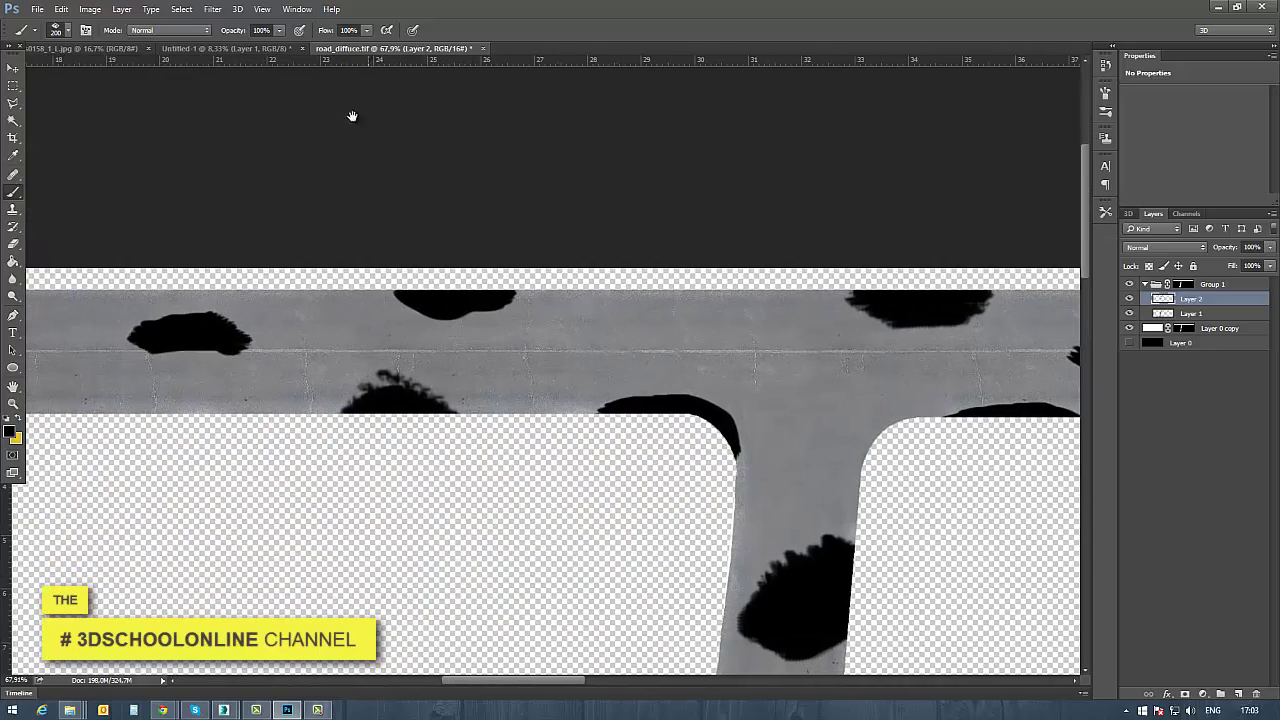
At 82% brush opacity, paint patches toward the road's left end: one across the centre line, two on the lower edge and one on the upper edge
drag(201, 369, 549, 290)
mouse_move(390, 259)
mouse_down()
mouse_move(286, 290)
mouse_move(280, 271)
mouse_up()
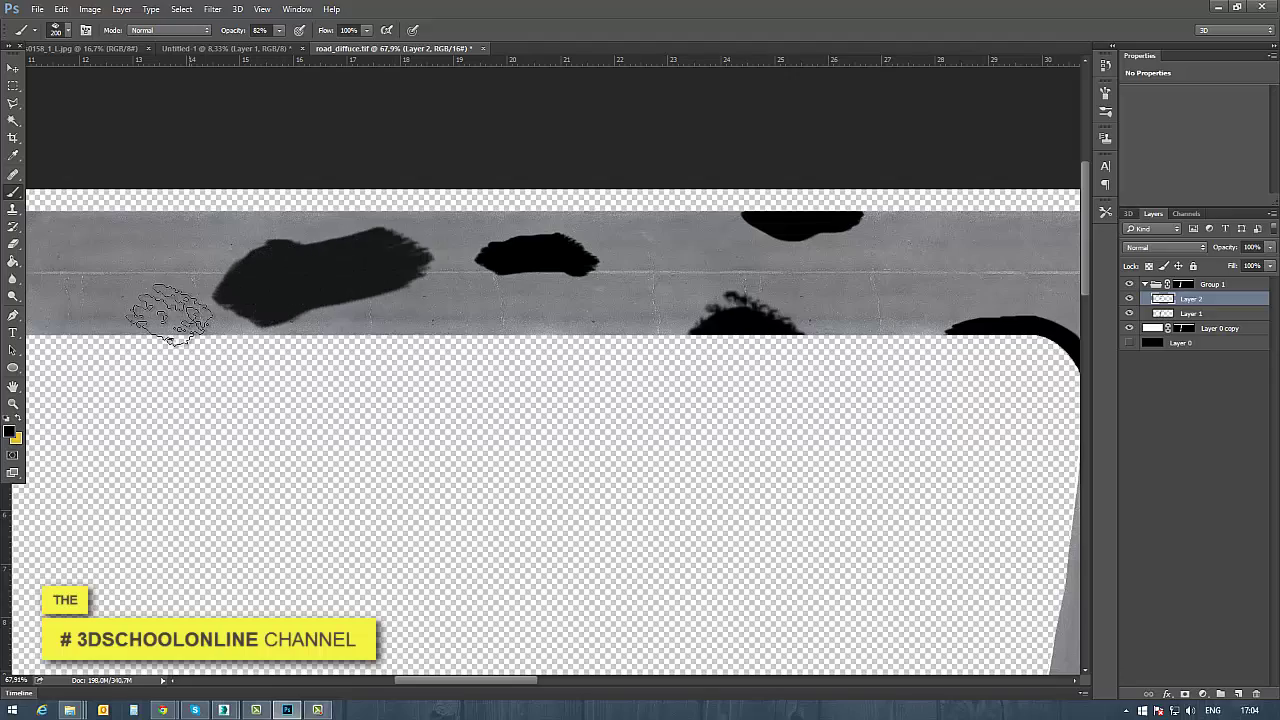
drag(214, 351, 606, 314)
drag(423, 285, 345, 292)
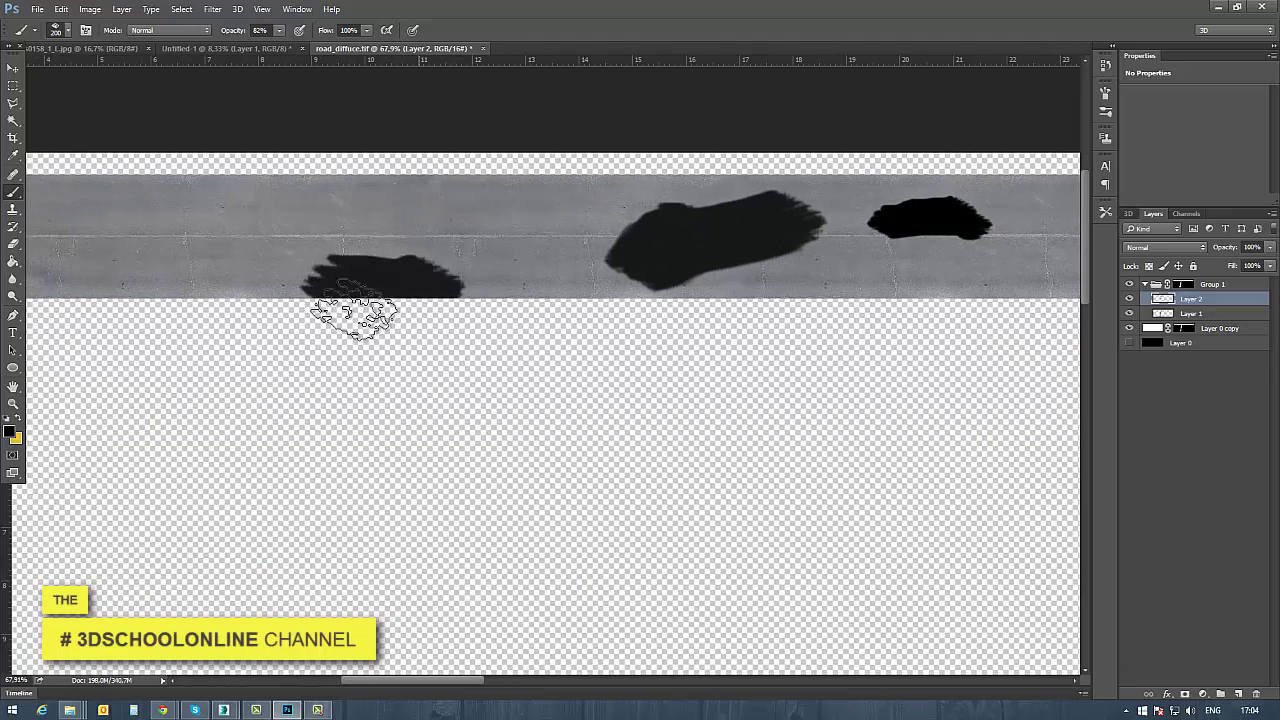
mouse_move(75, 300)
mouse_down()
mouse_move(463, 306)
mouse_move(545, 324)
mouse_up()
mouse_move(504, 306)
mouse_down()
mouse_move(441, 320)
mouse_move(449, 328)
mouse_up()
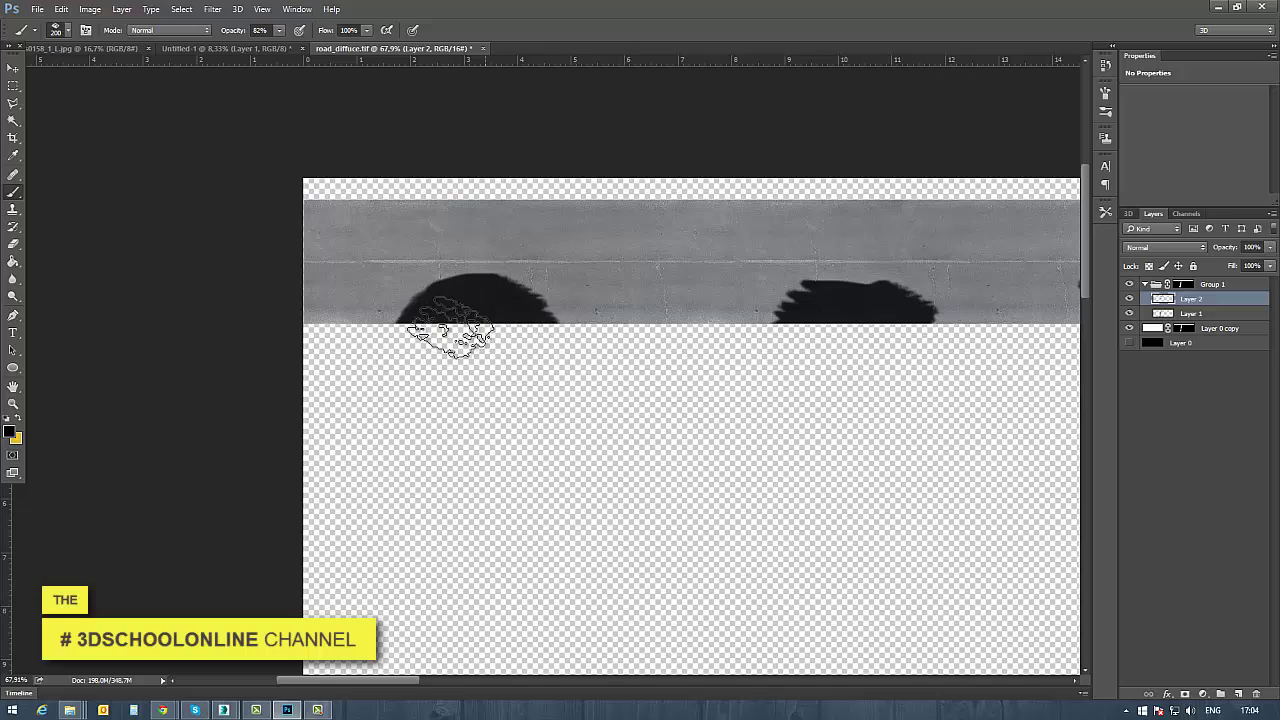
drag(572, 241, 463, 246)
click(541, 232)
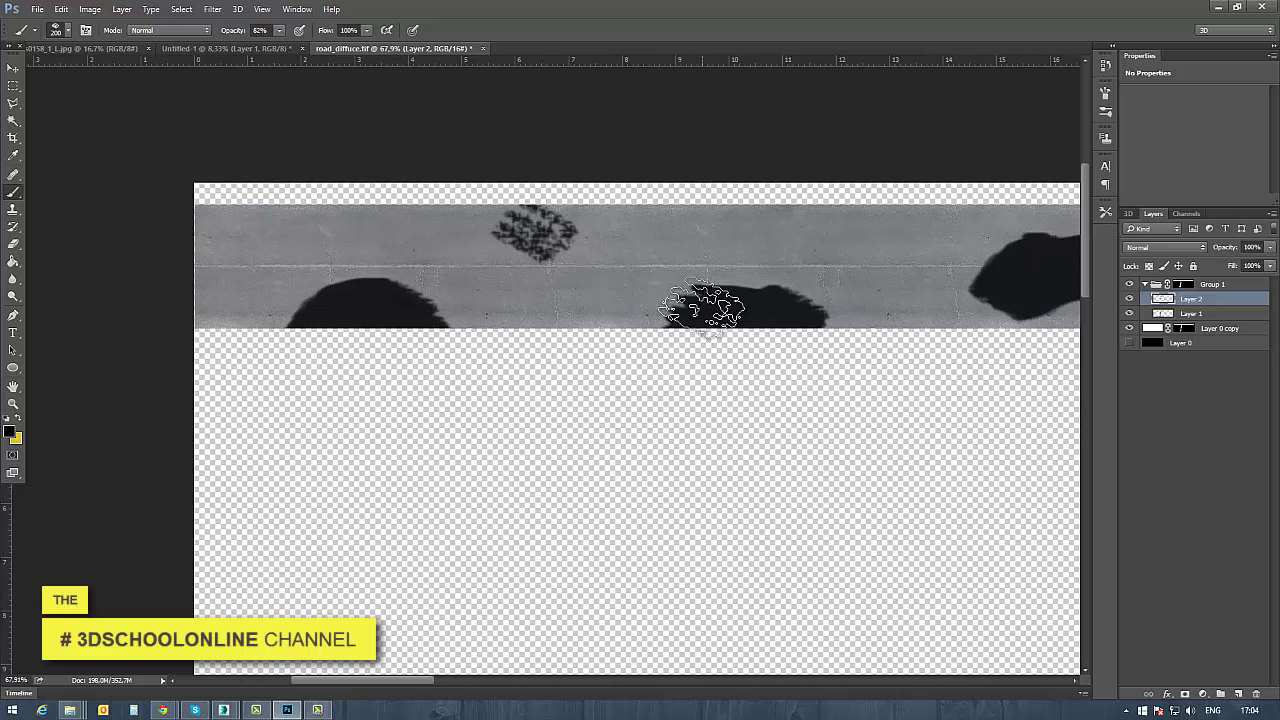
drag(544, 230, 525, 223)
Extend the upper-edge patch right of the junction into the upper lane with a ragged dark shape
drag(559, 409, 209, 476)
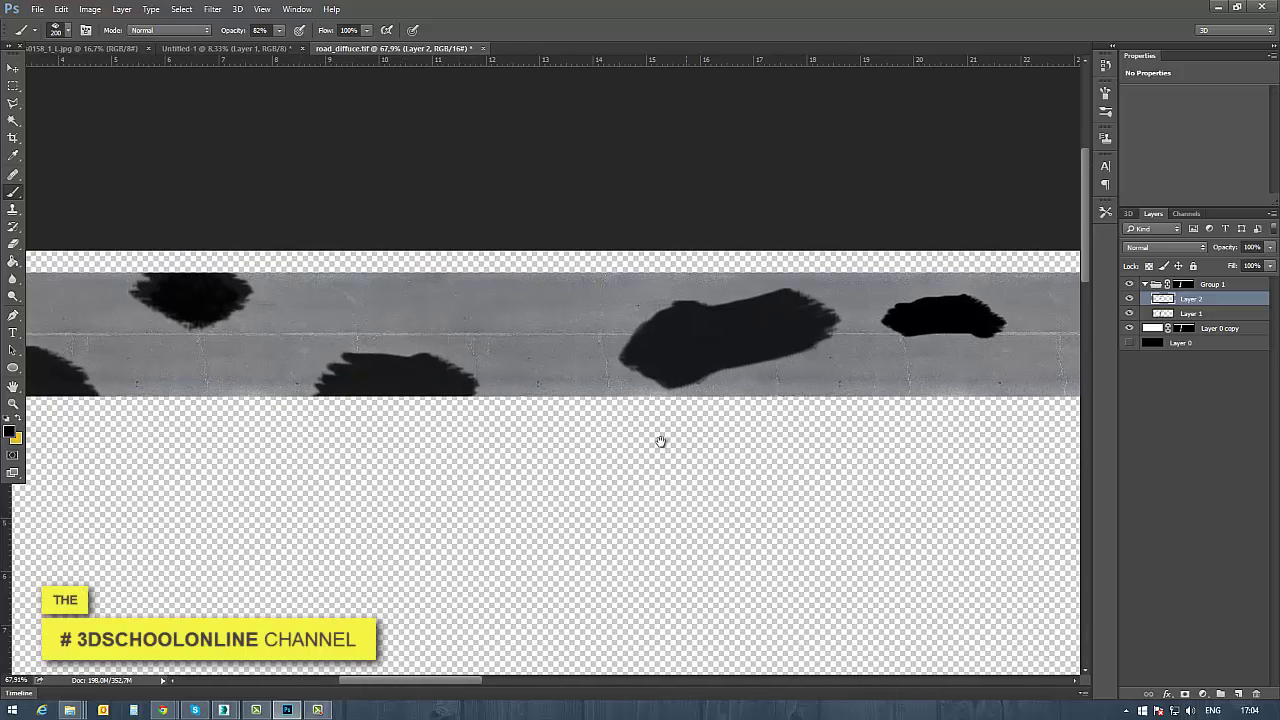
drag(662, 441, 276, 421)
drag(717, 423, 330, 412)
drag(784, 412, 350, 398)
drag(948, 374, 527, 382)
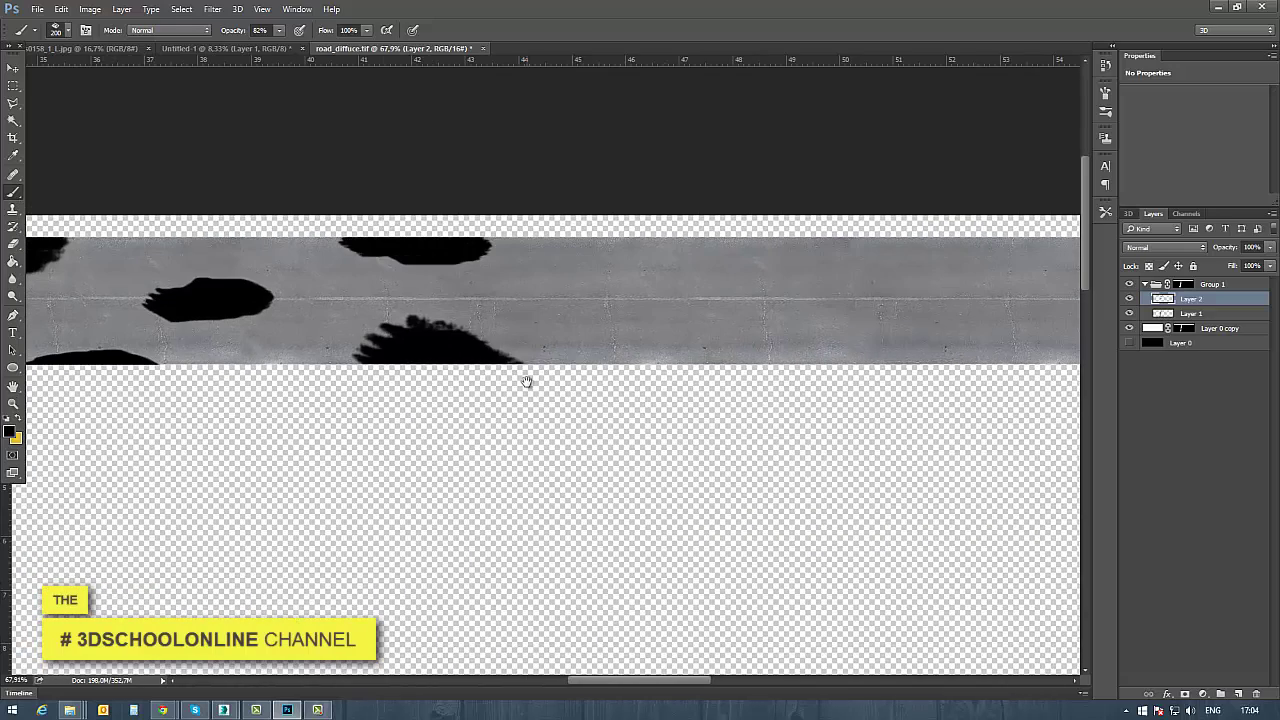
mouse_move(478, 290)
mouse_down()
mouse_move(500, 272)
mouse_move(532, 279)
mouse_move(480, 261)
mouse_move(605, 282)
mouse_up()
Reduce the brush to 125 px and paint one patch across the centre line and another on the lower edge farther right
key(bracketleft)
key(bracketleft)
key(bracketleft)
drag(867, 439, 592, 466)
mouse_move(548, 354)
mouse_down()
mouse_move(508, 371)
mouse_move(486, 343)
mouse_move(509, 343)
mouse_move(490, 350)
mouse_up()
mouse_move(683, 405)
mouse_down()
mouse_move(618, 402)
mouse_move(714, 414)
mouse_up()
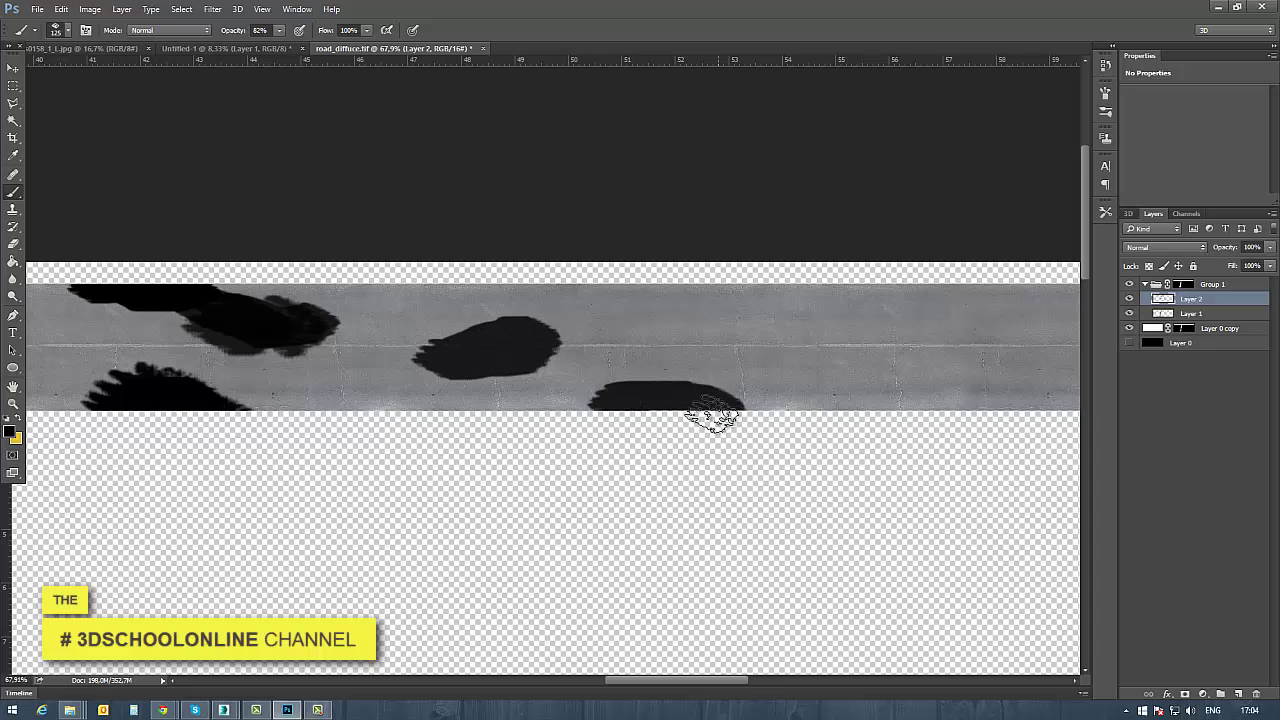
Paint the next patches along the road on the lower edge, in the lower lane and at two places on the upper edge
mouse_move(885, 451)
mouse_down()
mouse_move(449, 421)
mouse_move(510, 385)
mouse_up()
mouse_move(423, 300)
mouse_down()
mouse_move(345, 311)
mouse_move(329, 286)
mouse_up()
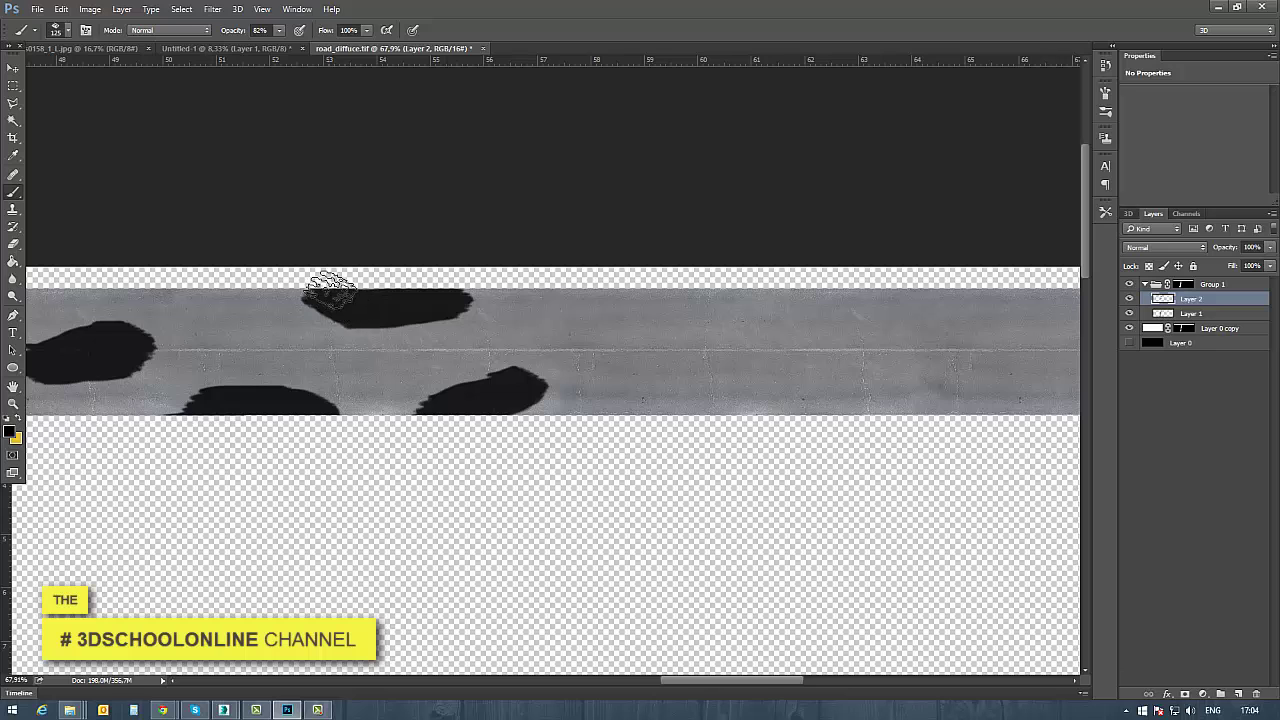
mouse_move(740, 368)
mouse_down()
mouse_move(614, 363)
mouse_move(657, 367)
mouse_up()
mouse_move(640, 430)
mouse_down()
mouse_move(368, 483)
mouse_move(434, 443)
mouse_up()
mouse_move(777, 320)
mouse_down()
mouse_move(735, 341)
mouse_move(604, 322)
mouse_up()
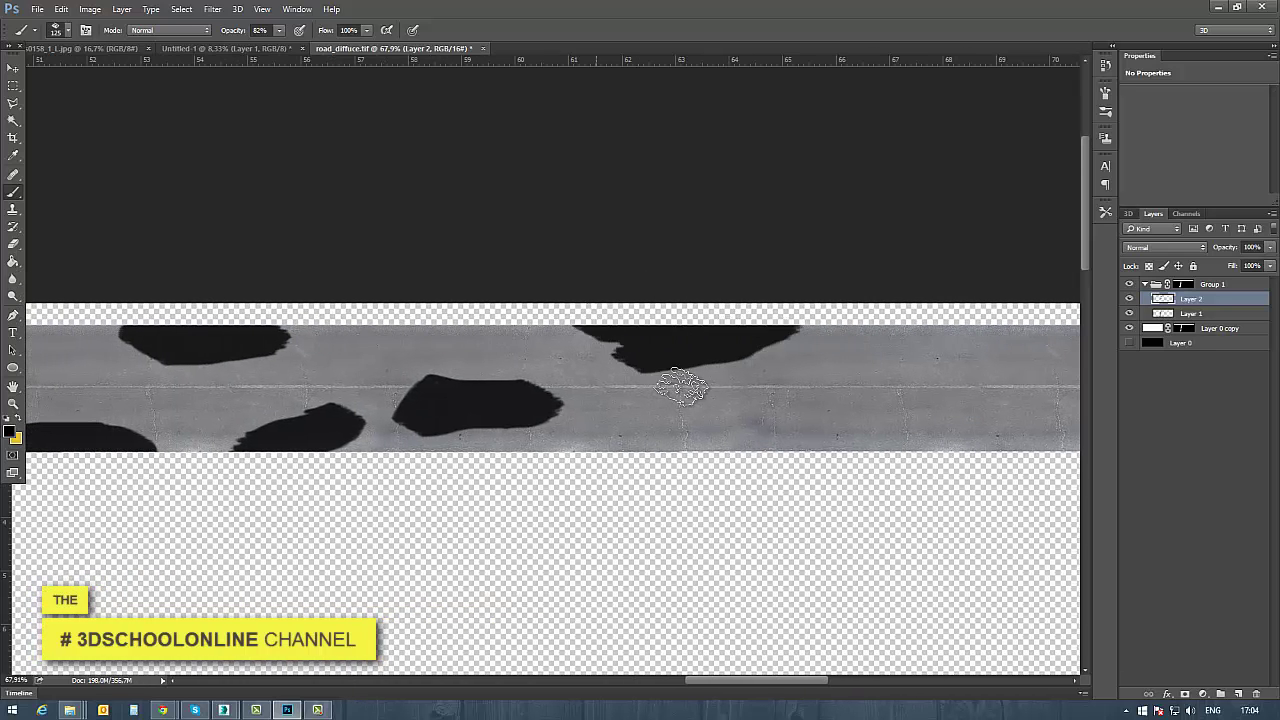
Paint three more ragged patches along the lower lane, the farthest one touching the road's lower edge
drag(807, 472, 557, 464)
drag(532, 391, 560, 411)
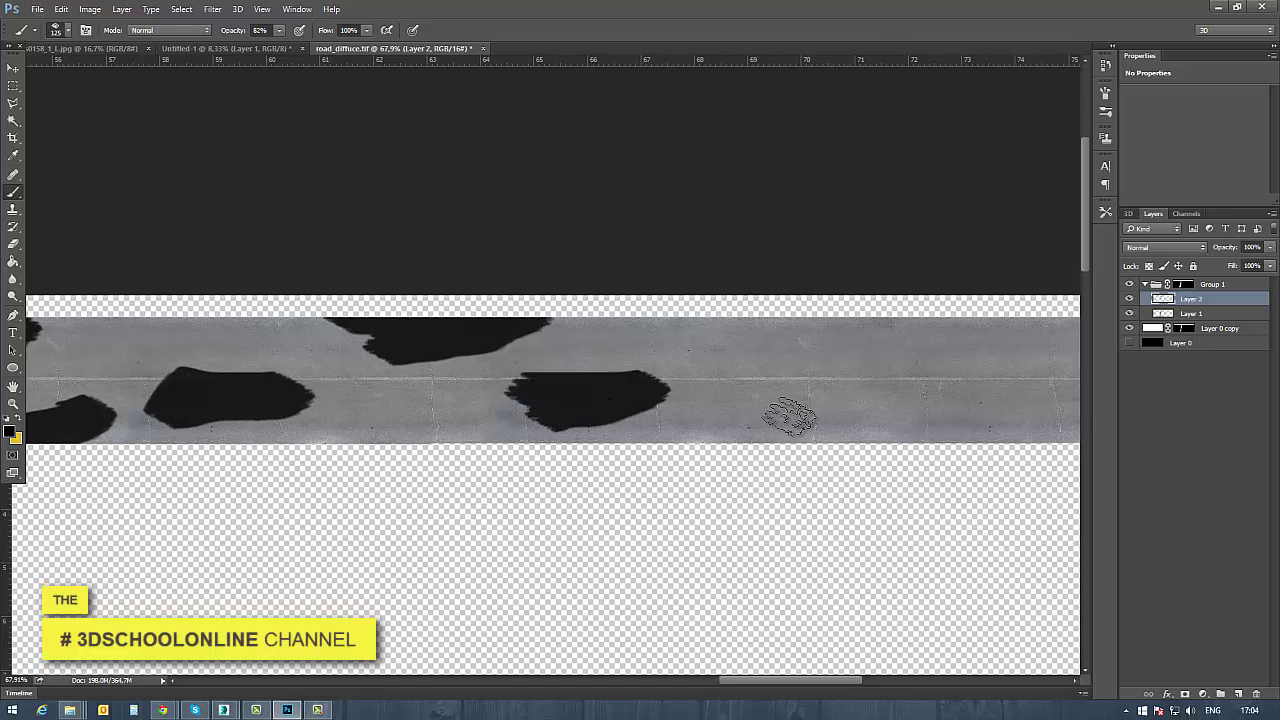
drag(791, 414, 640, 428)
drag(630, 432, 716, 437)
mouse_move(876, 468)
mouse_down()
mouse_move(605, 495)
mouse_move(680, 476)
mouse_up()
drag(562, 478, 542, 476)
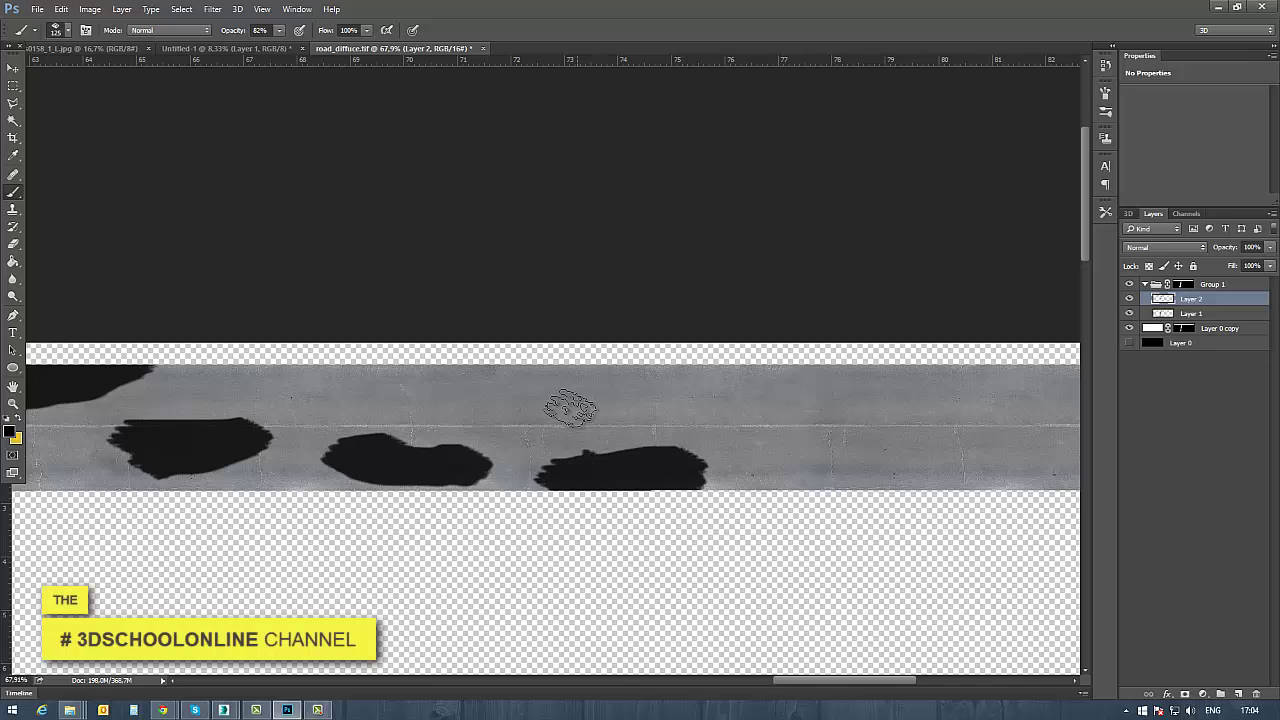
Paint smaller patches toward the road's right end on the upper edge, around the centre line and on the lower edge
mouse_move(520, 380)
mouse_down()
mouse_move(571, 380)
mouse_move(480, 374)
mouse_up()
click(698, 423)
click(427, 427)
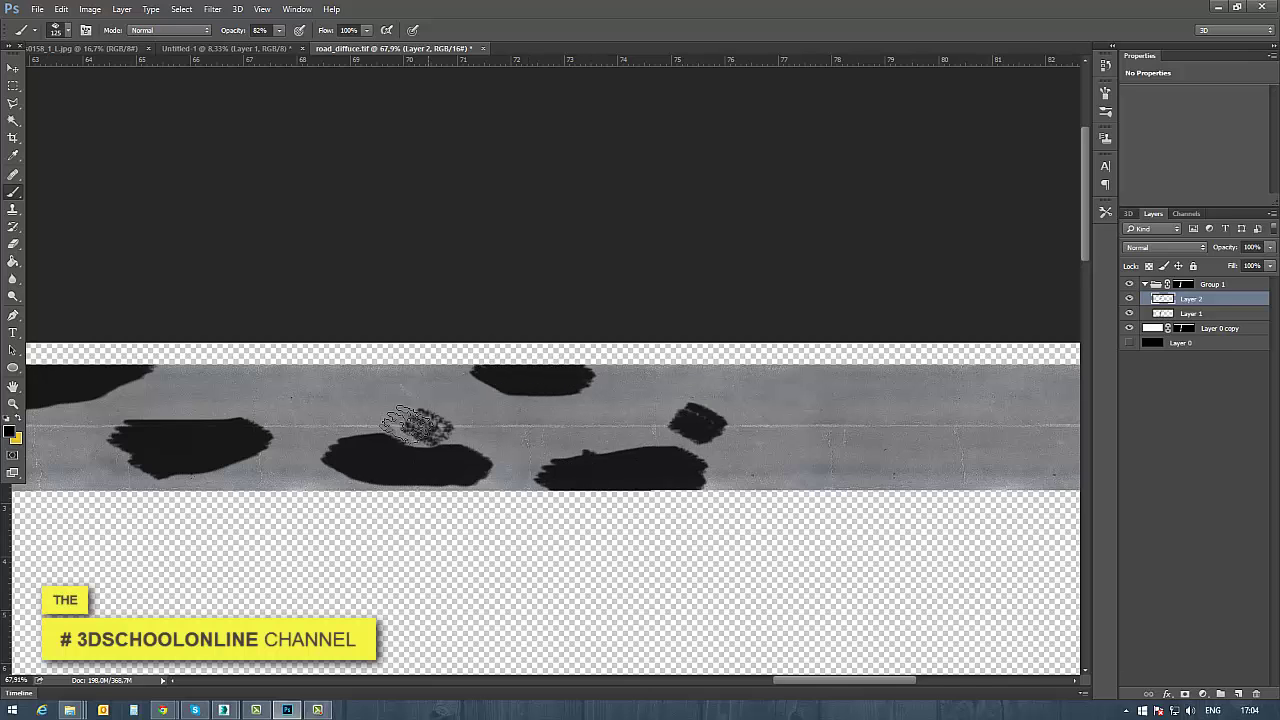
drag(282, 393, 328, 393)
drag(774, 466, 332, 446)
drag(449, 463, 403, 463)
mouse_move(388, 396)
mouse_down()
mouse_move(402, 402)
mouse_move(408, 382)
mouse_up()
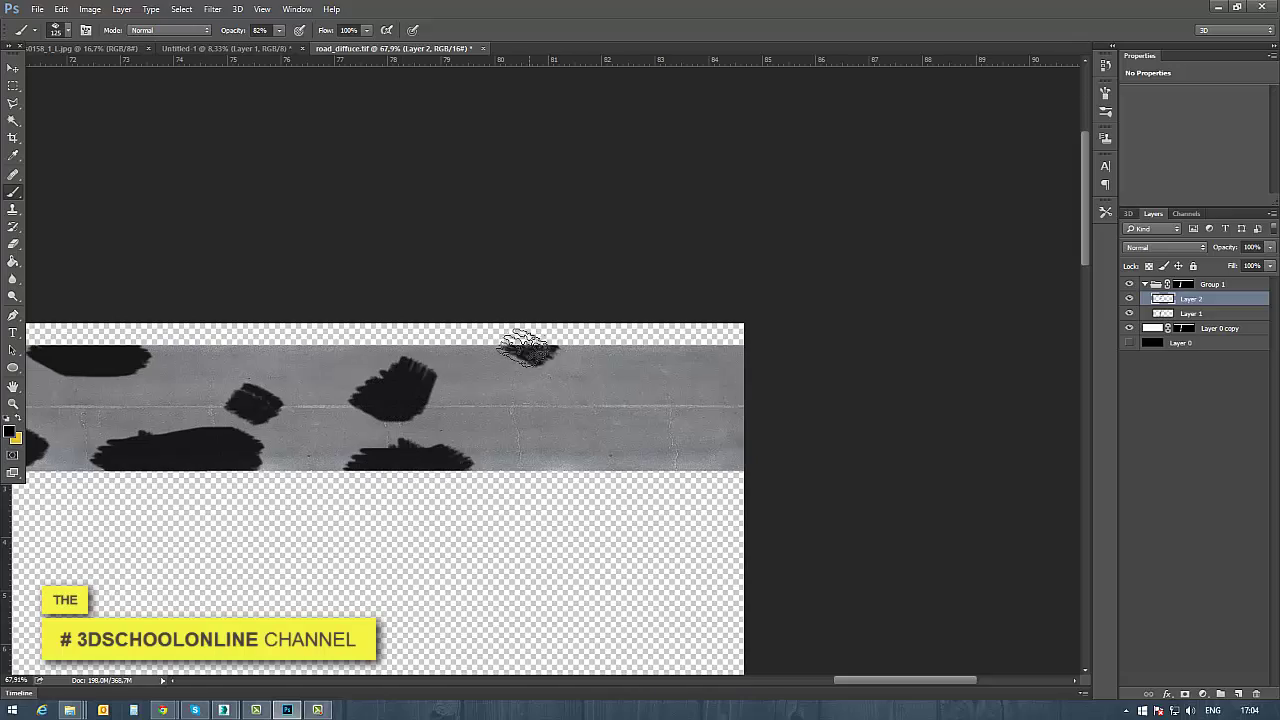
drag(529, 347, 550, 351)
Extend the side road's uppermost patch along its right edge and paint a new patch at the side road's bottom end
drag(523, 497, 900, 438)
drag(469, 488, 757, 460)
drag(421, 482, 762, 443)
drag(475, 387, 610, 384)
alt+scroll(600, 345, down, 12)
alt+scroll(437, 366, down, 6)
alt+scroll(445, 355, up, 2)
alt+scroll(450, 350, up, 2)
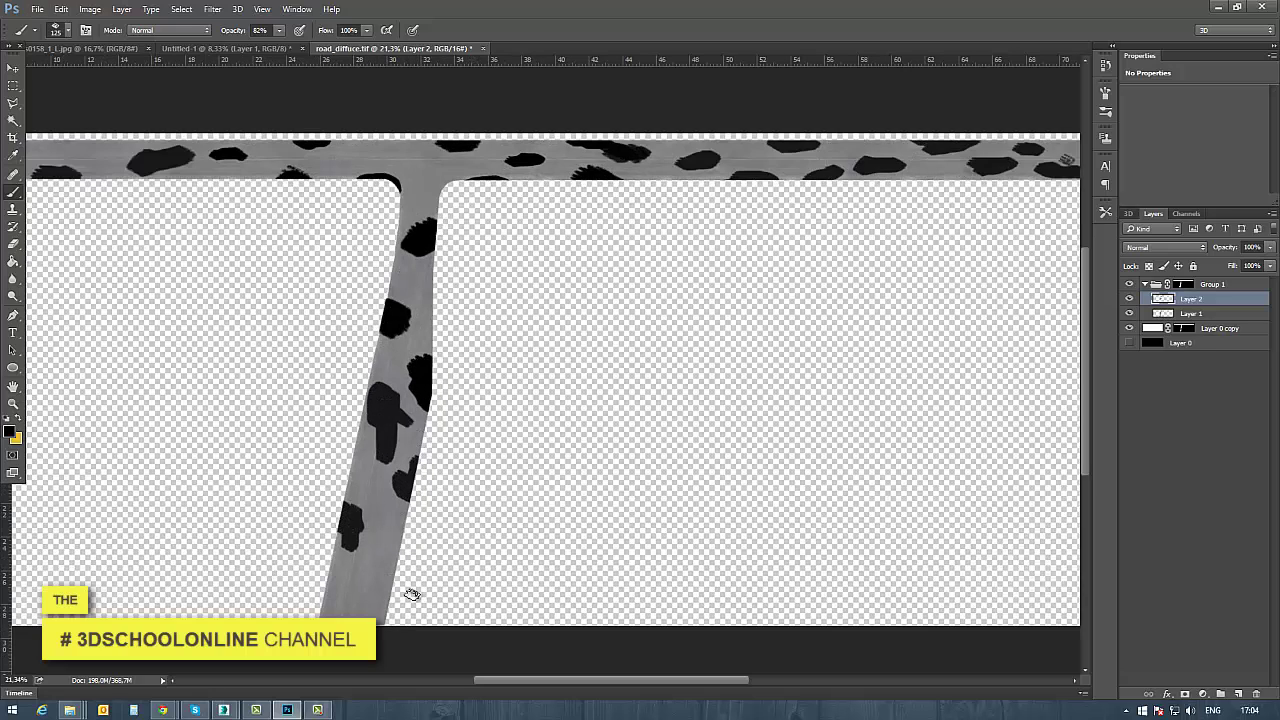
drag(412, 594, 447, 227)
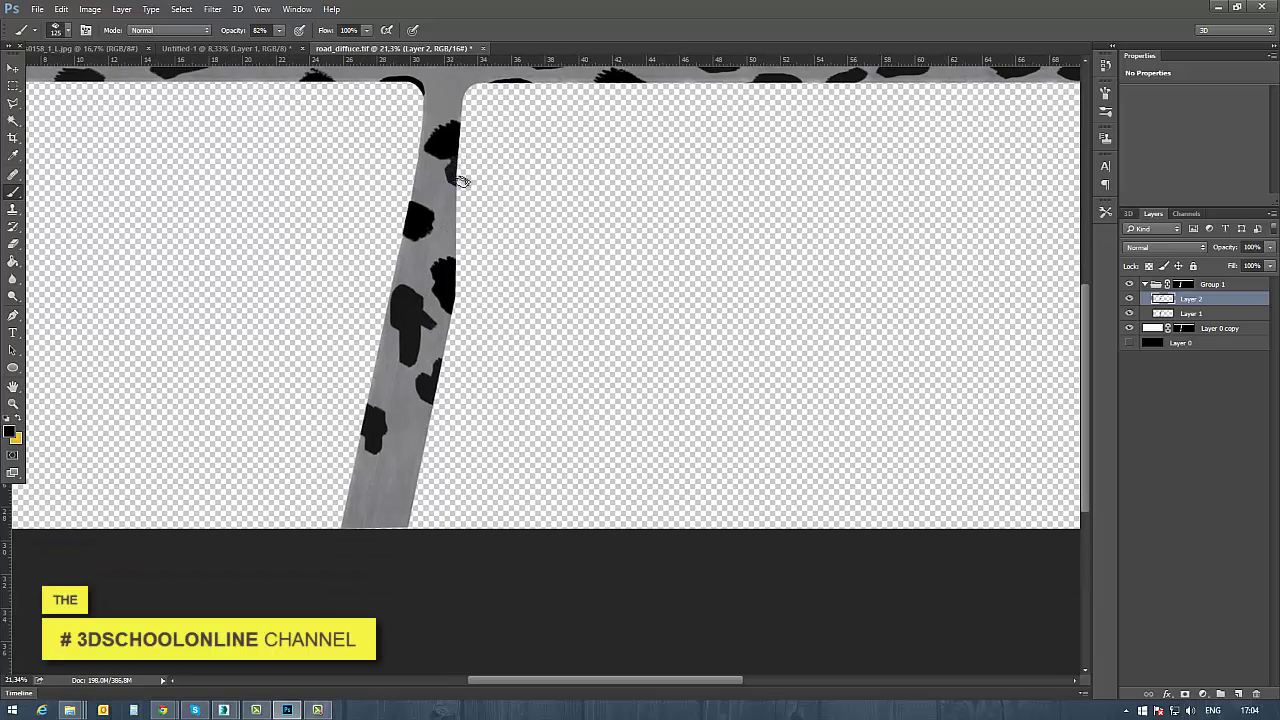
scroll(449, 163, up, 2)
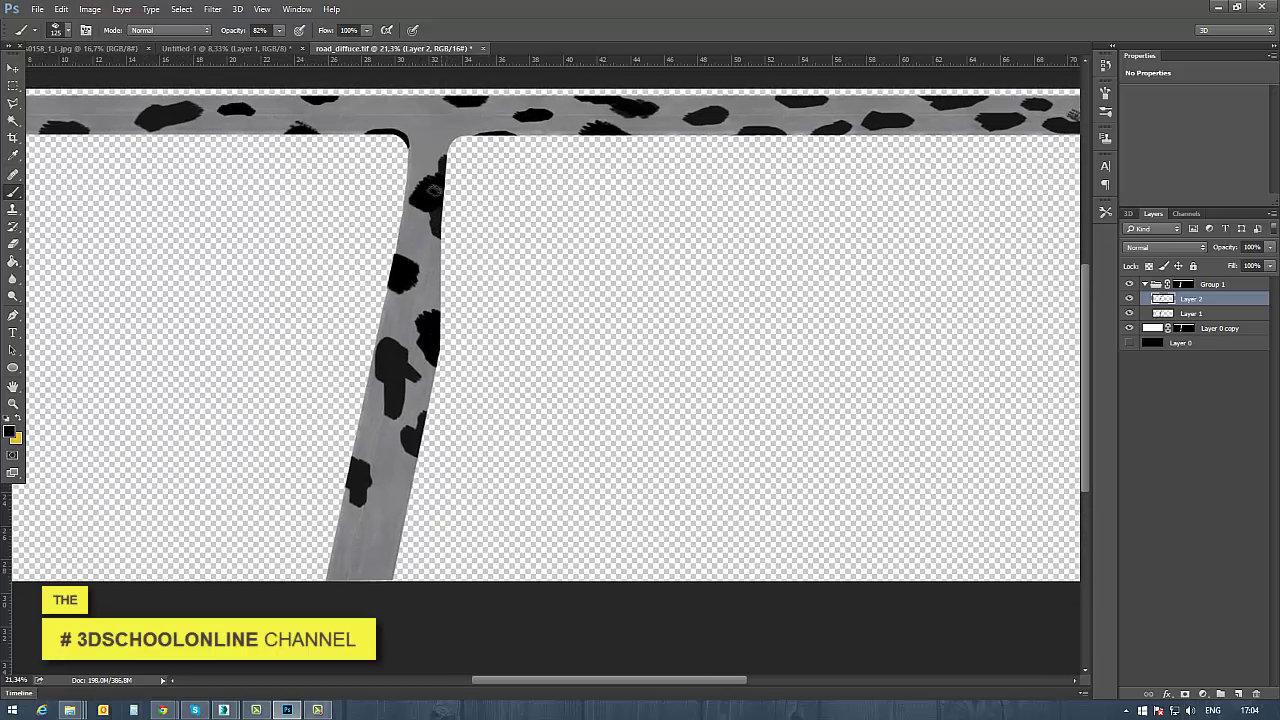
scroll(480, 389, down, 8)
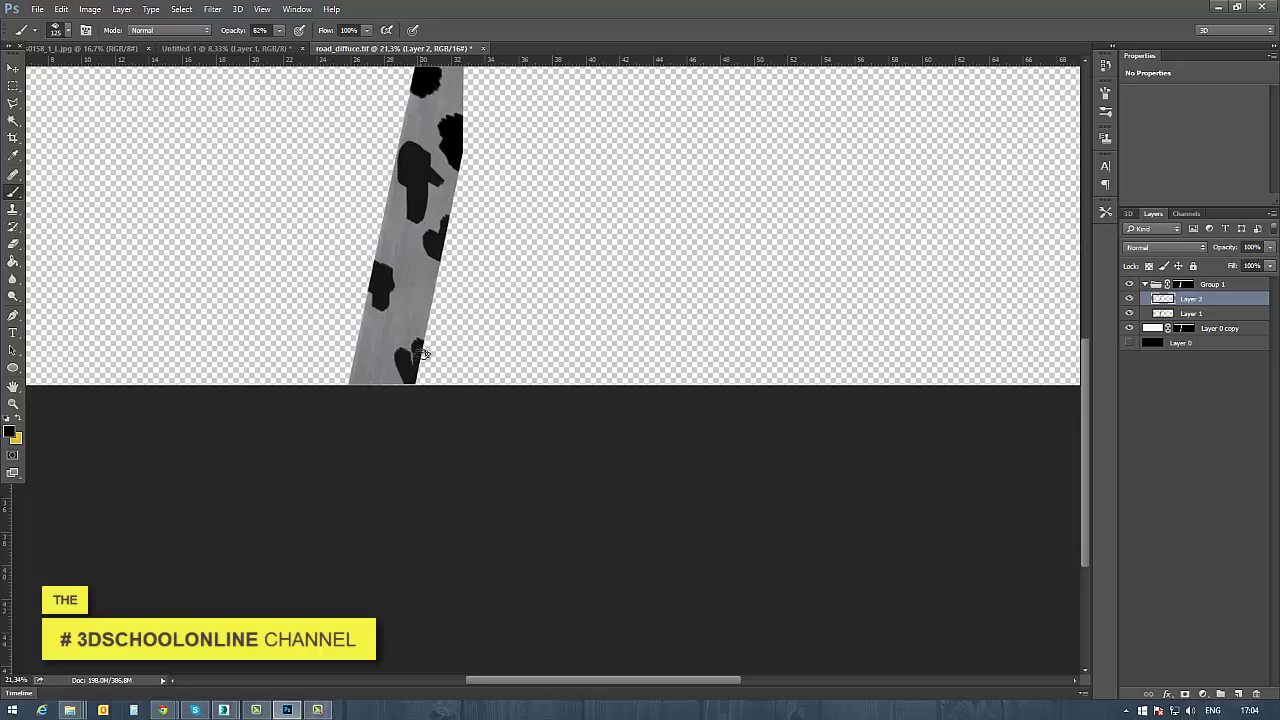
drag(479, 322, 474, 488)
Isolate Layer 2 to examine the painted patches on their own and restore the visibility of the other layers
alt+scroll(726, 291, down, 2)
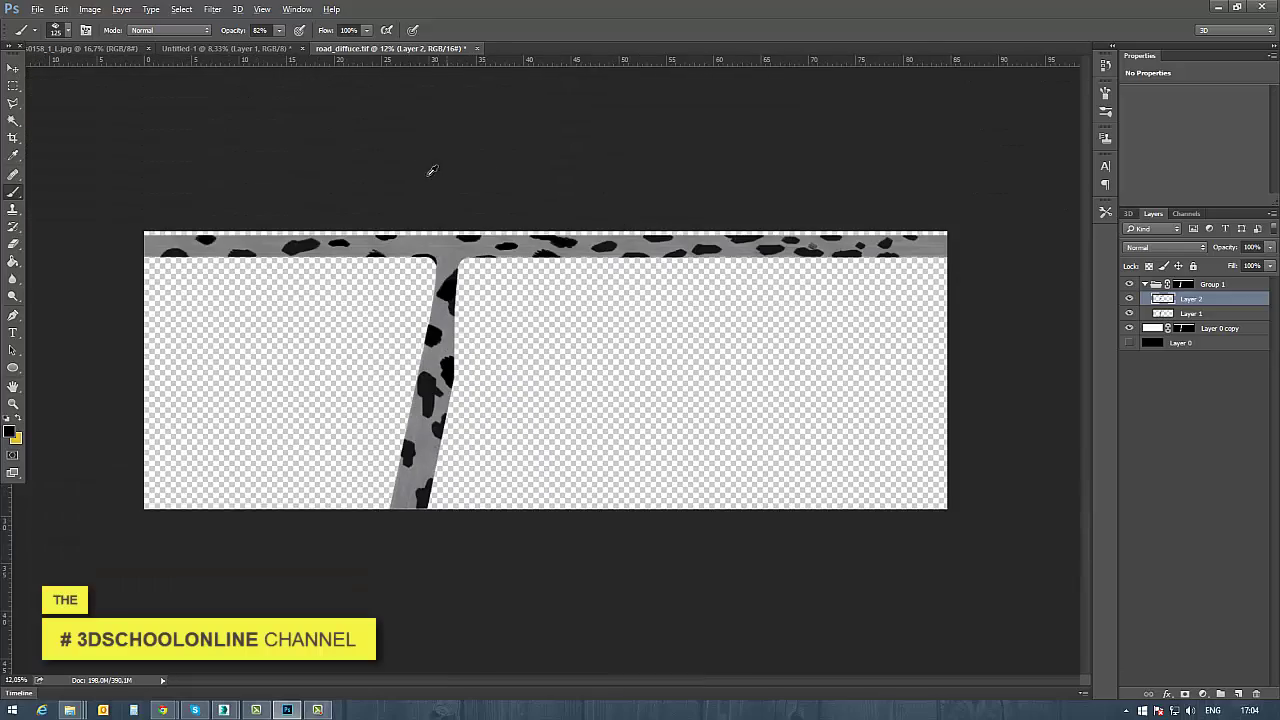
alt+scroll(429, 174, up, 1)
alt+click(1130, 299)
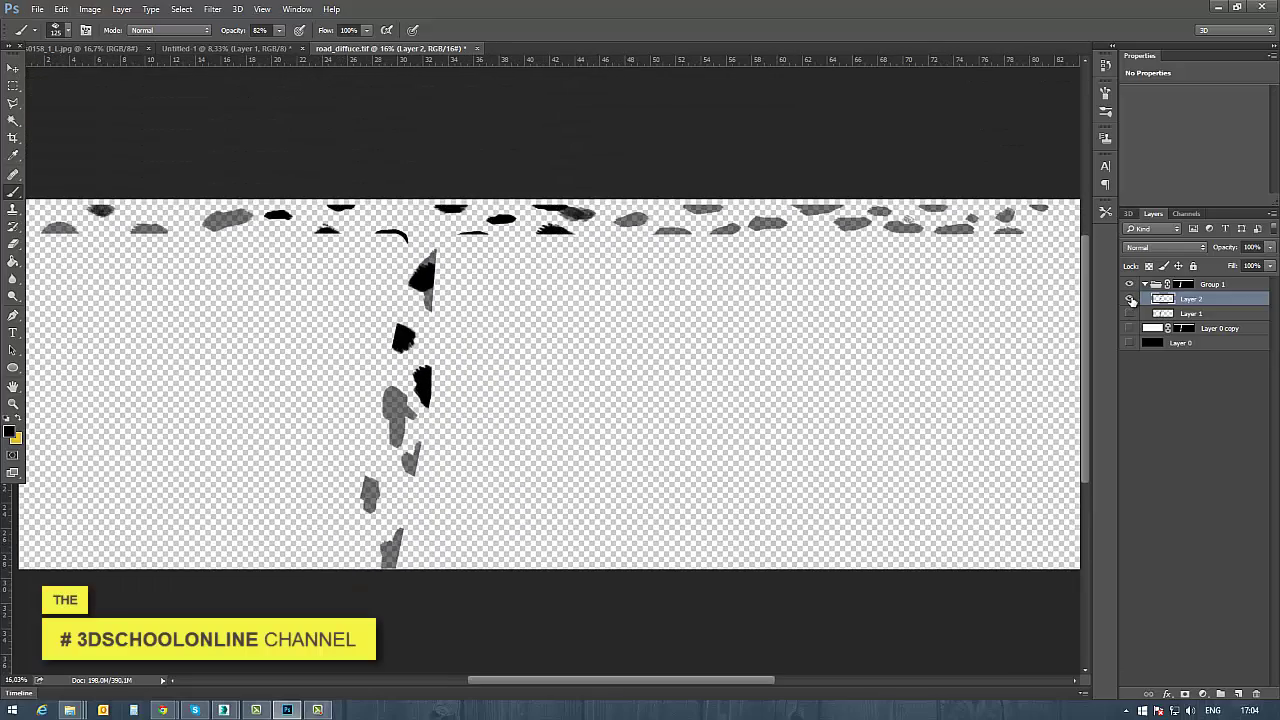
alt+click(1130, 299)
alt+click(1130, 299)
alt+click(1130, 299)
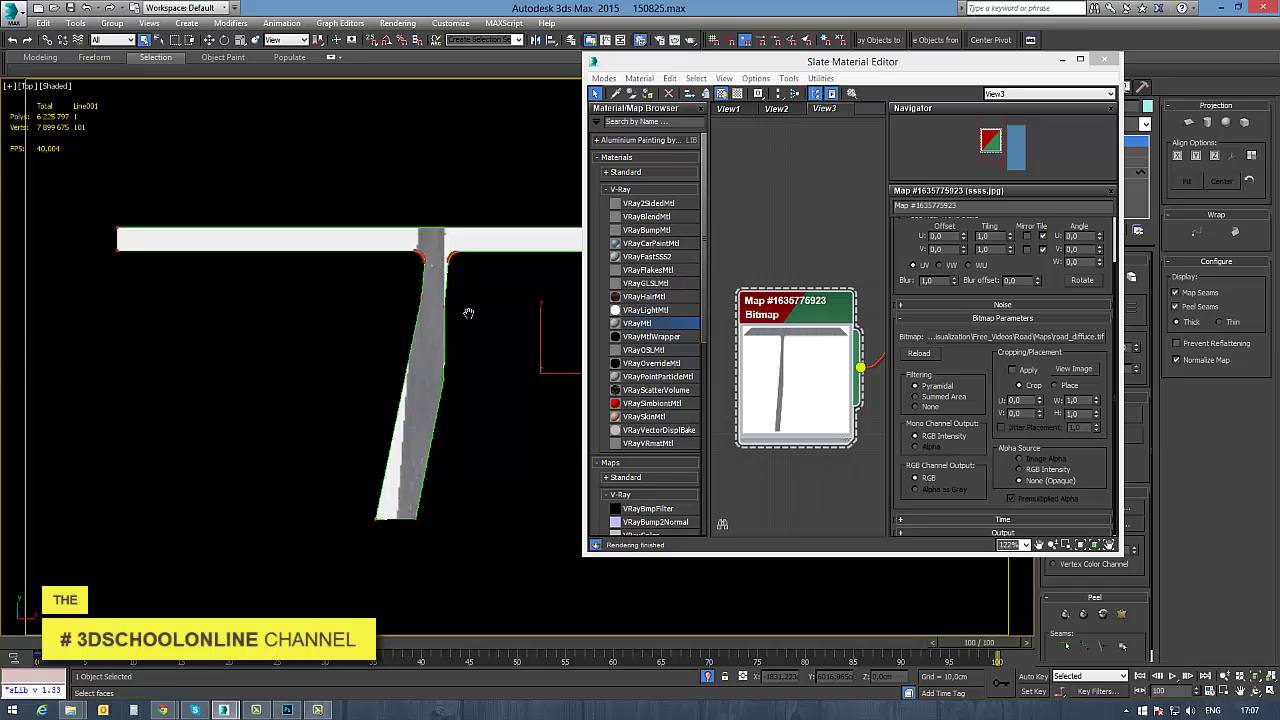
In 3ds Max, delete the Unwrap UVW modifier from the road object and minimise the Slate Material Editor
middle_drag(468, 313, 446, 314)
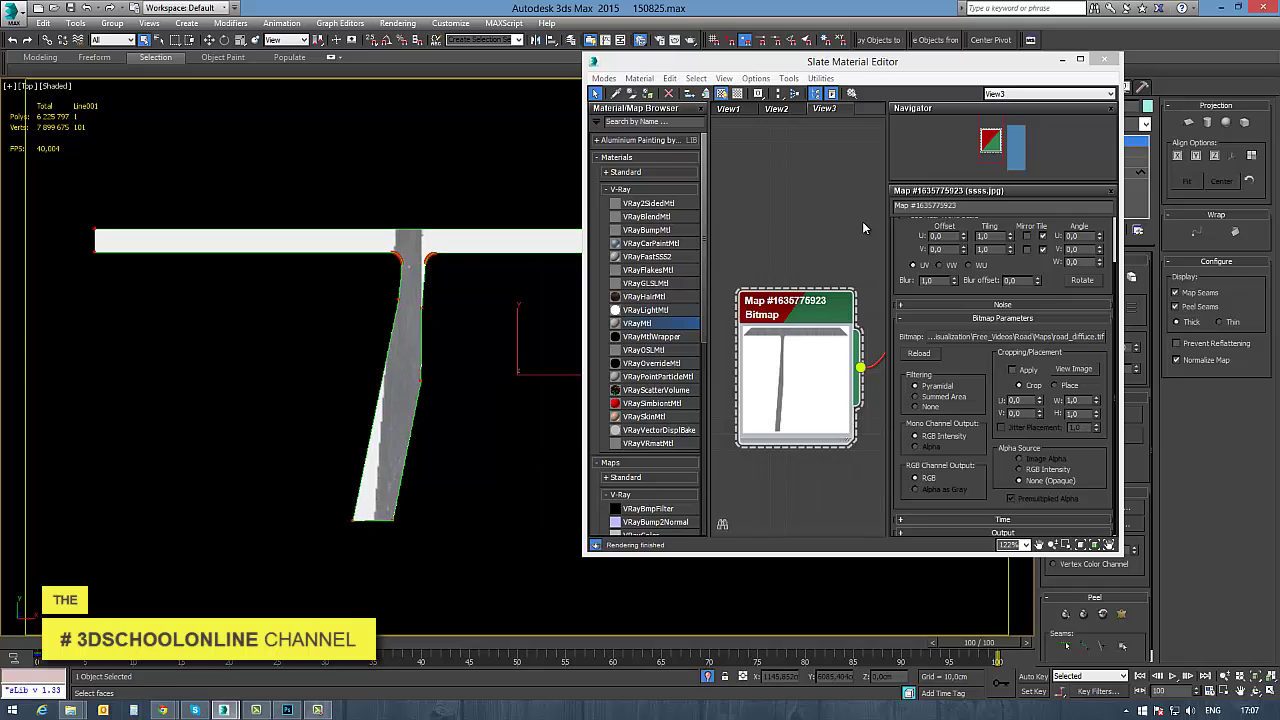
drag(893, 72, 934, 407)
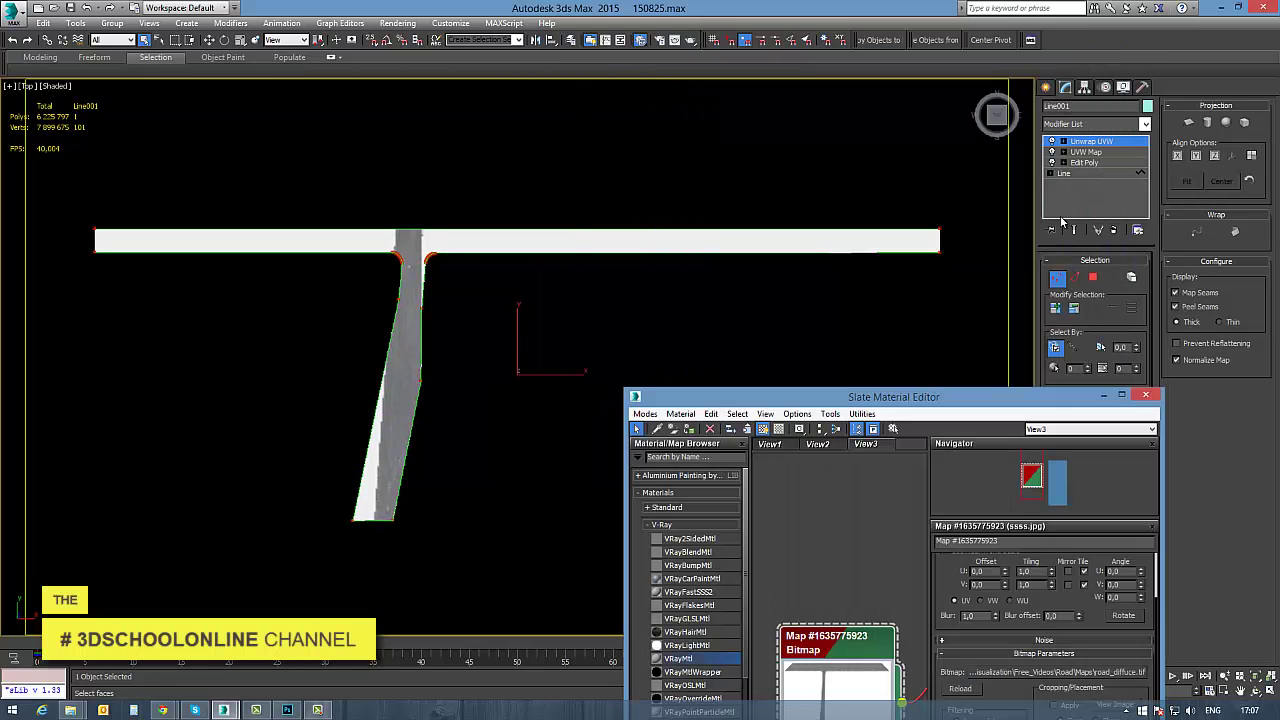
click(1114, 231)
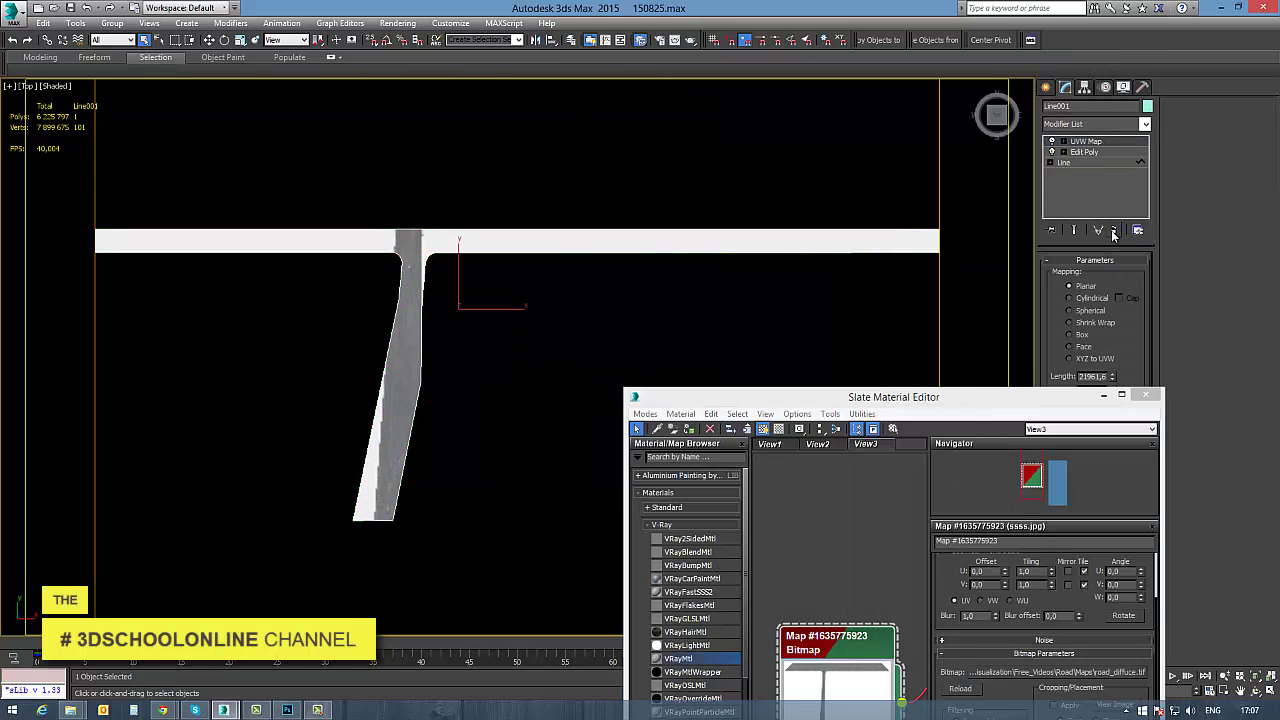
click(1106, 396)
Fit the road texture by adjusting the UVW Map's length to about 7720,60 and its width to about 21873,4
drag(1112, 378, 1122, 421)
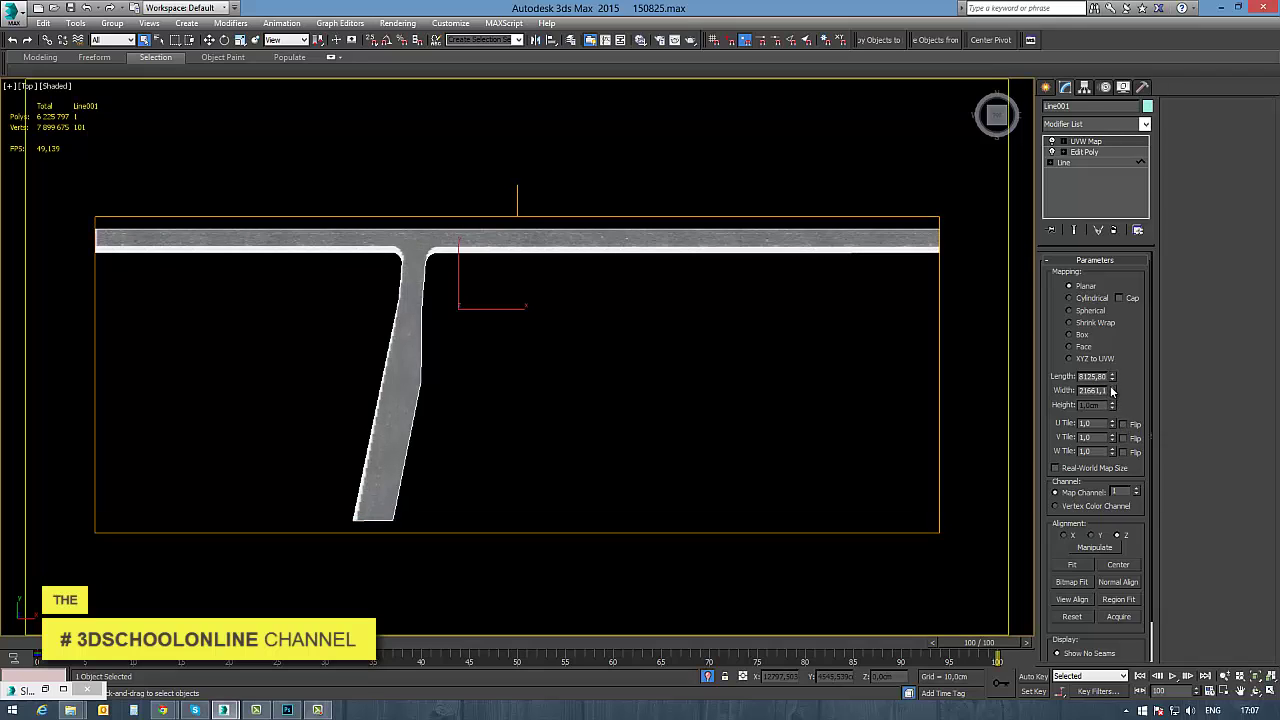
drag(1113, 386, 1113, 384)
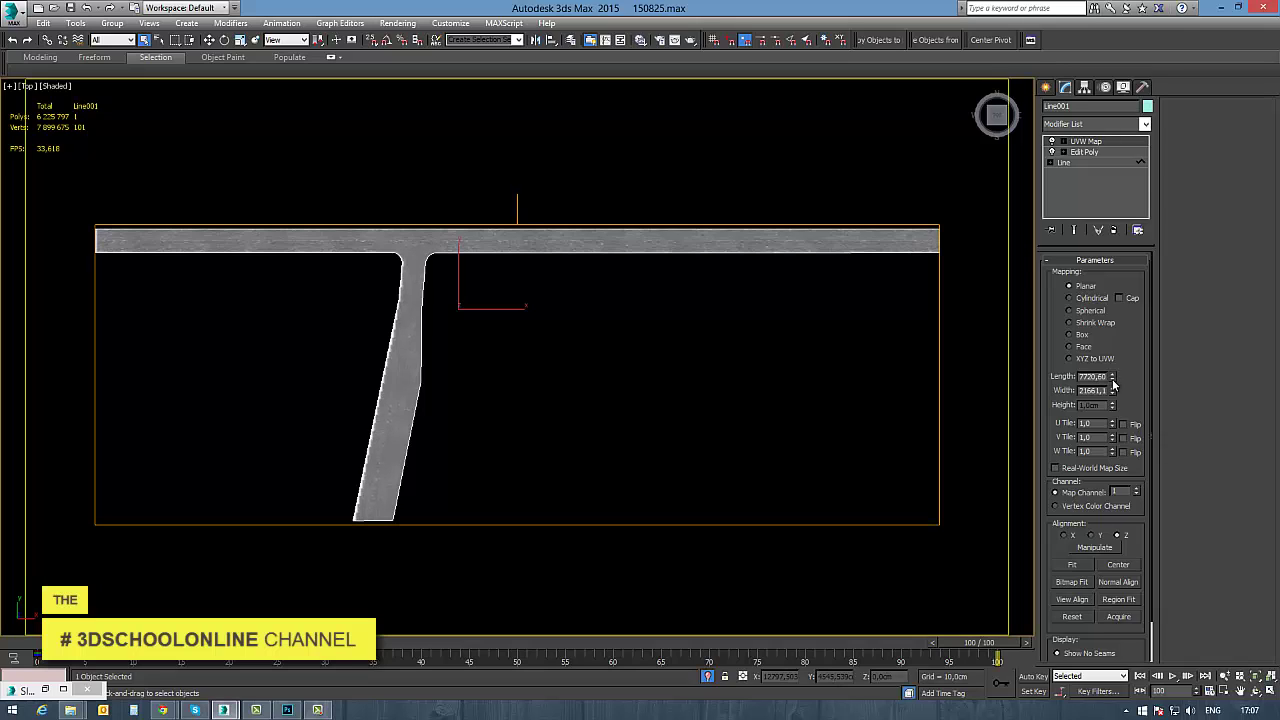
middle_drag(580, 428, 614, 426)
scroll(480, 410, up, 4)
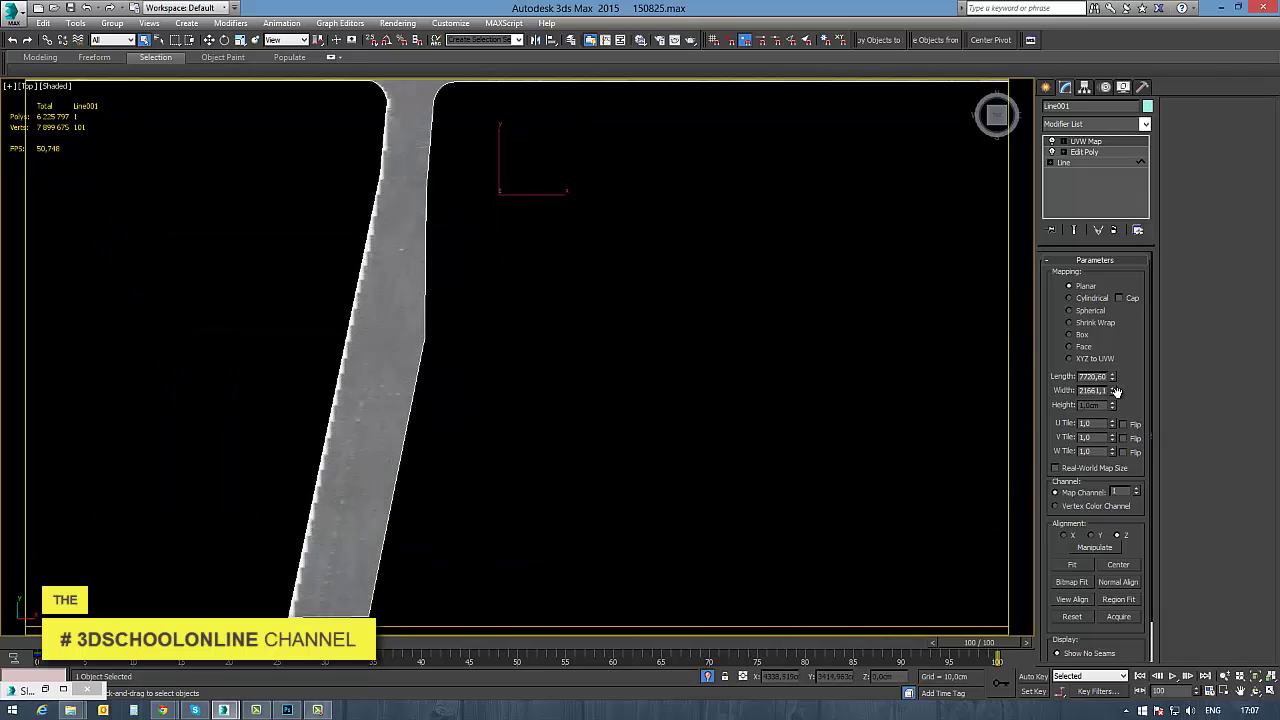
drag(1114, 398, 1113, 392)
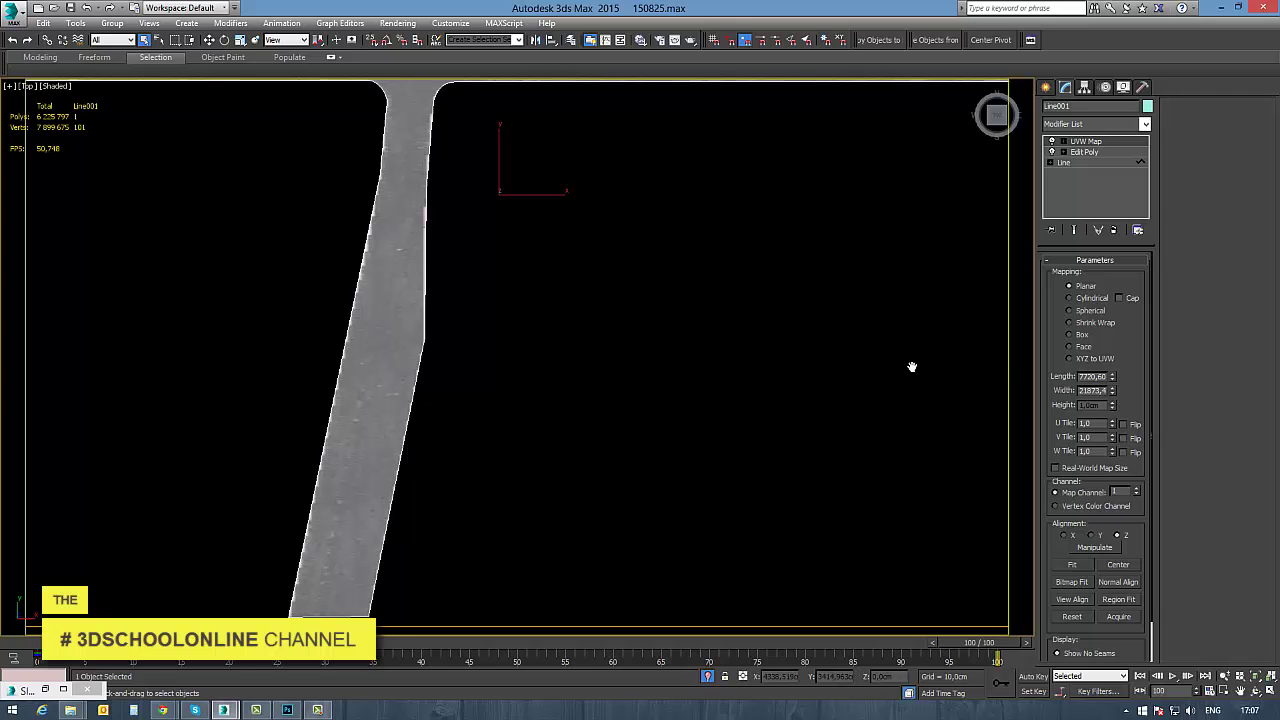
scroll(672, 424, down, 3)
scroll(529, 288, up, 4)
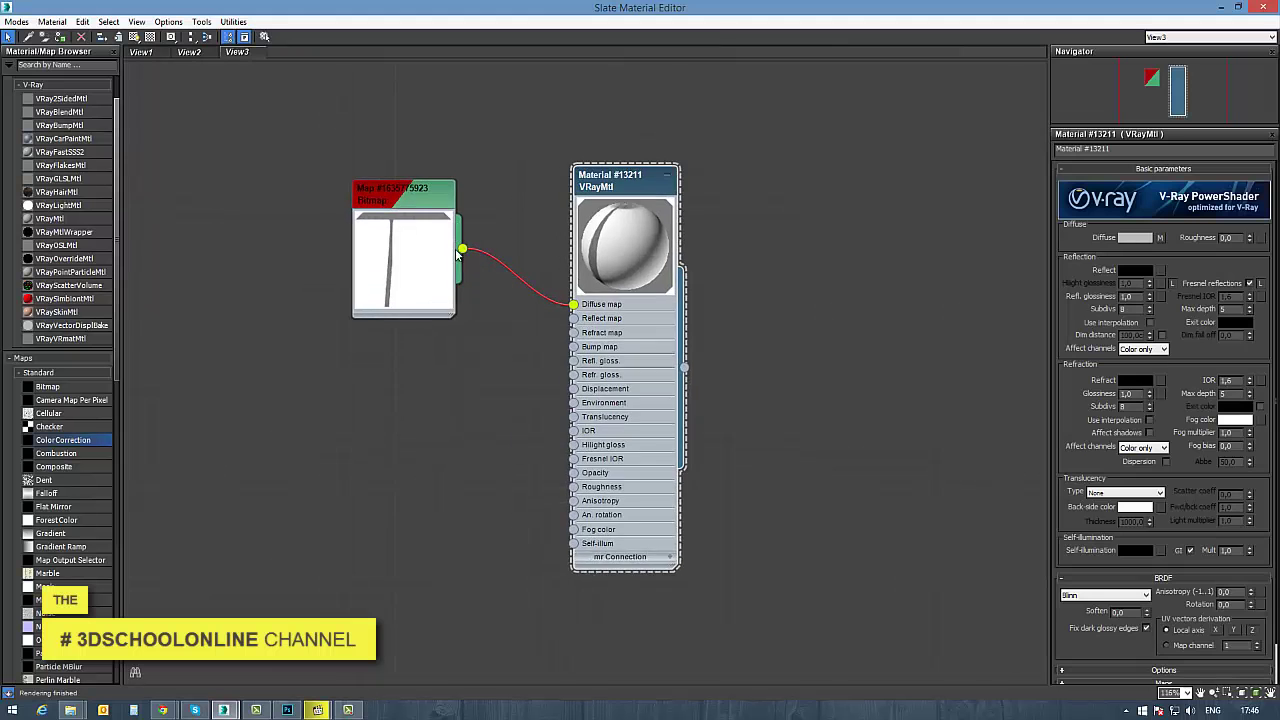
Connect the road_diffuce.tif bitmap to the VRayMtl's bump map and set the bump amount to 12
scroll(457, 255, up, 2)
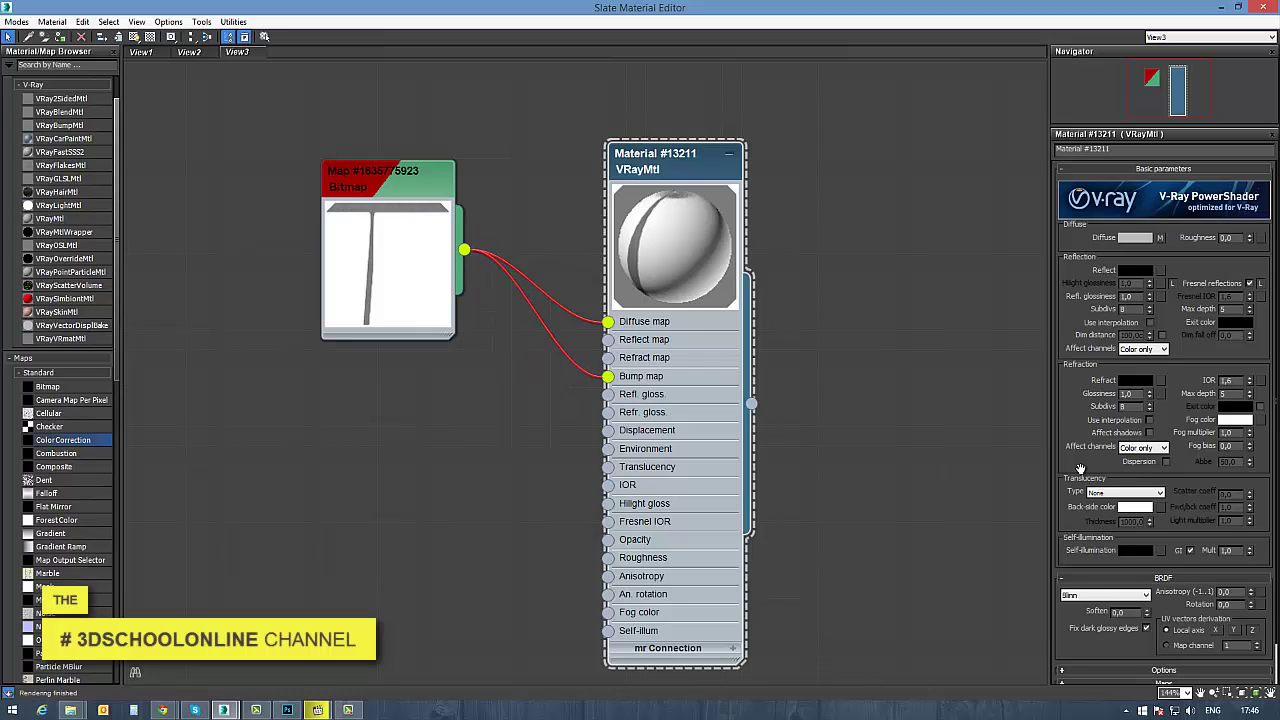
drag(1080, 469, 1070, 294)
click(1101, 637)
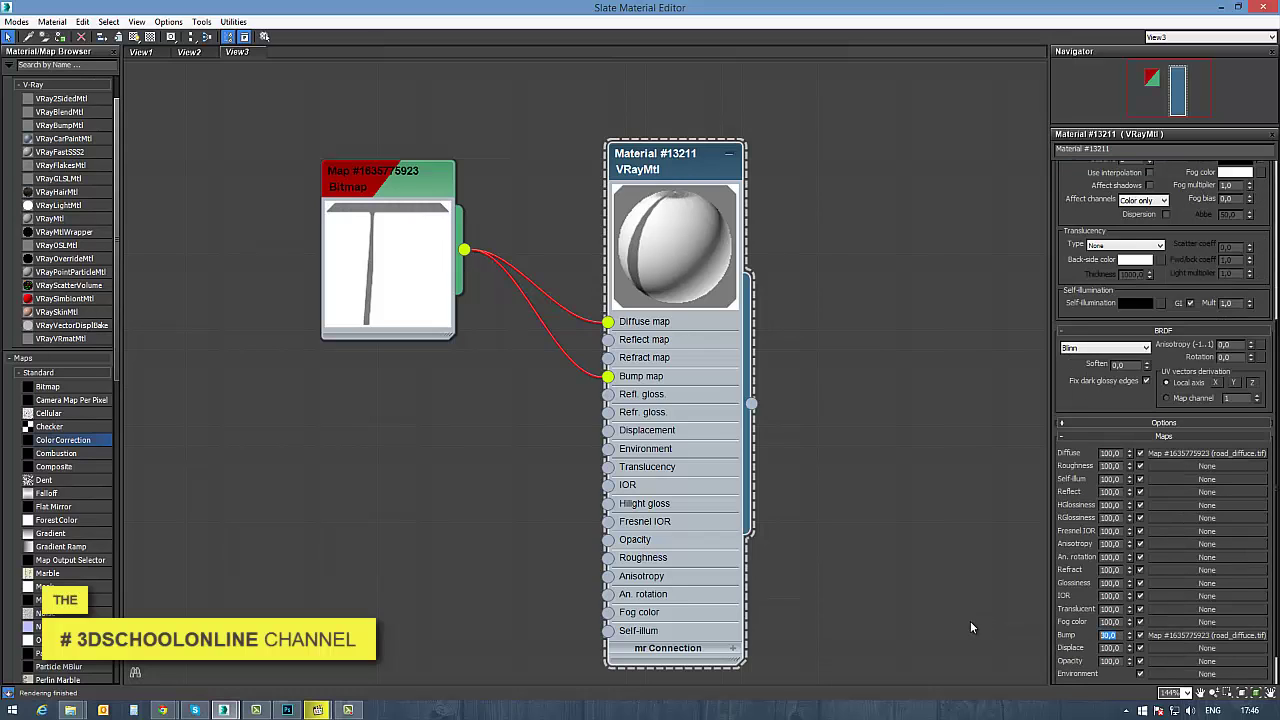
text(12)
key(Return)
scroll(1064, 236, up, 5)
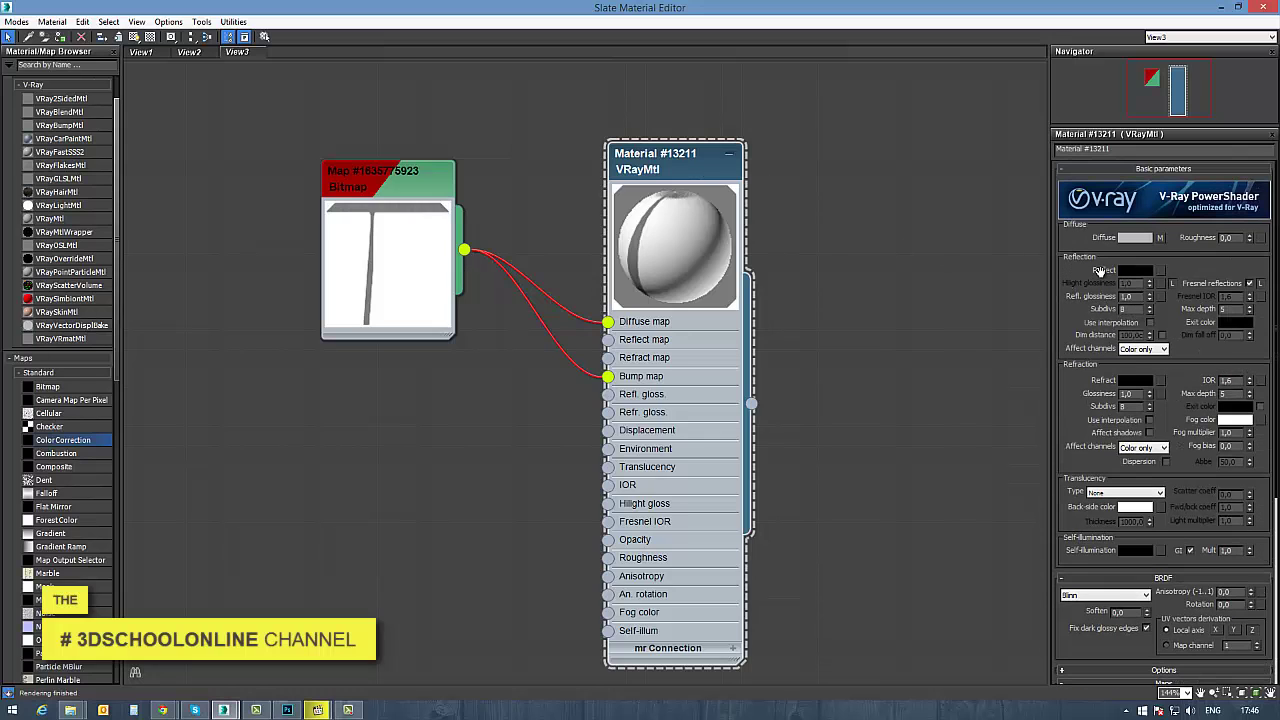
Set the VRayMtl's reflection colour to a dark grey
click(1148, 273)
drag(394, 90, 393, 101)
click(491, 200)
Copy the VRayMtl's diffuse map to its RGlossiness slot and set the RGlossiness amount to 74
scroll(1085, 330, down, 5)
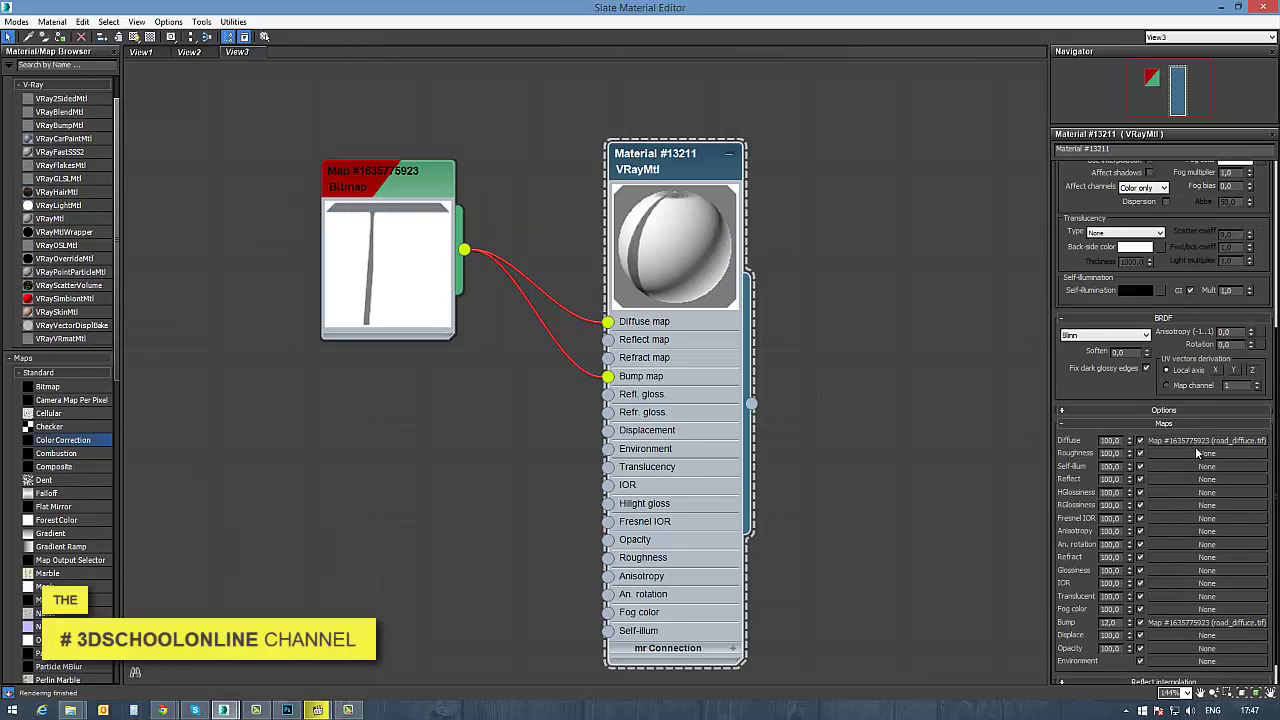
drag(1197, 443, 1165, 512)
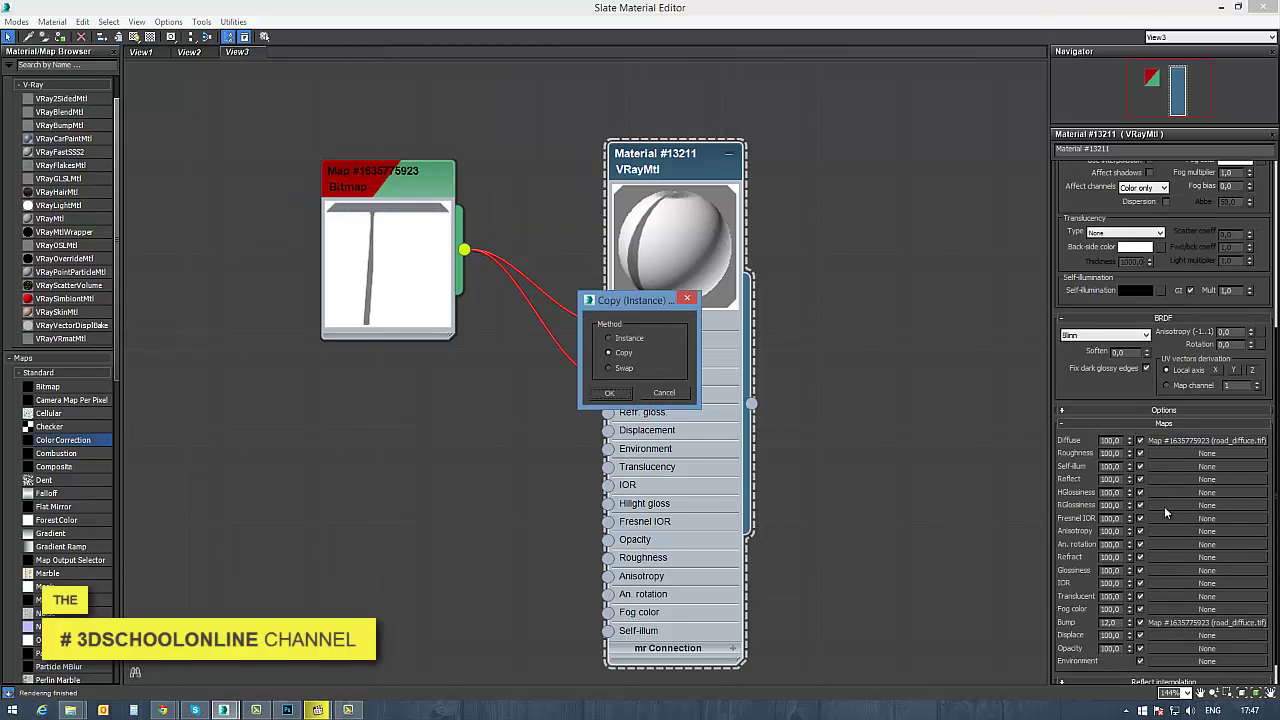
click(607, 394)
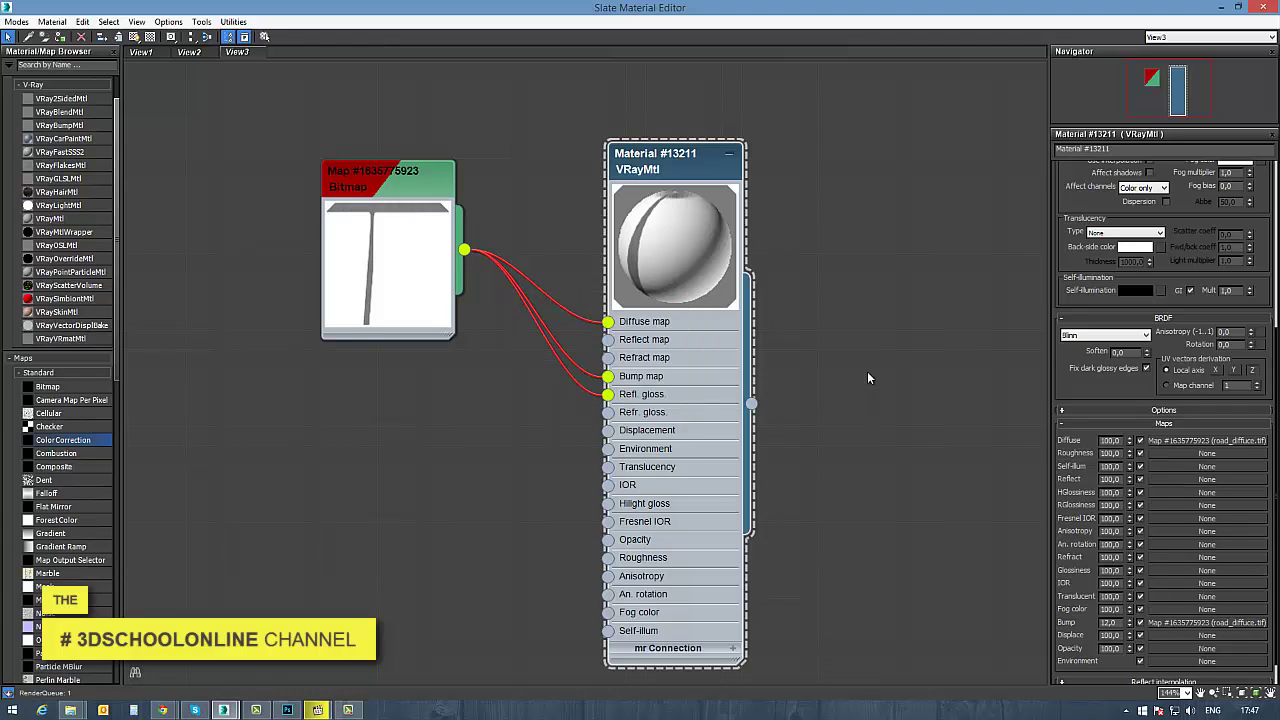
drag(1131, 515, 1132, 520)
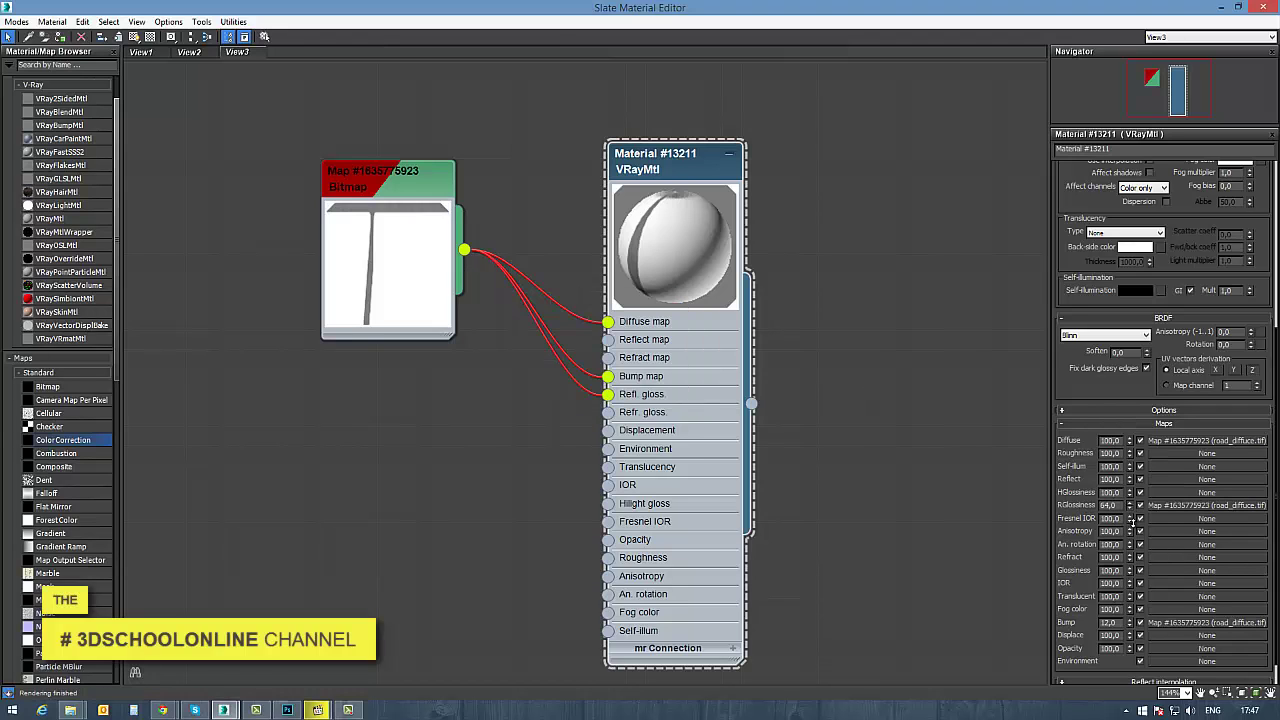
scroll(714, 157, up, 3)
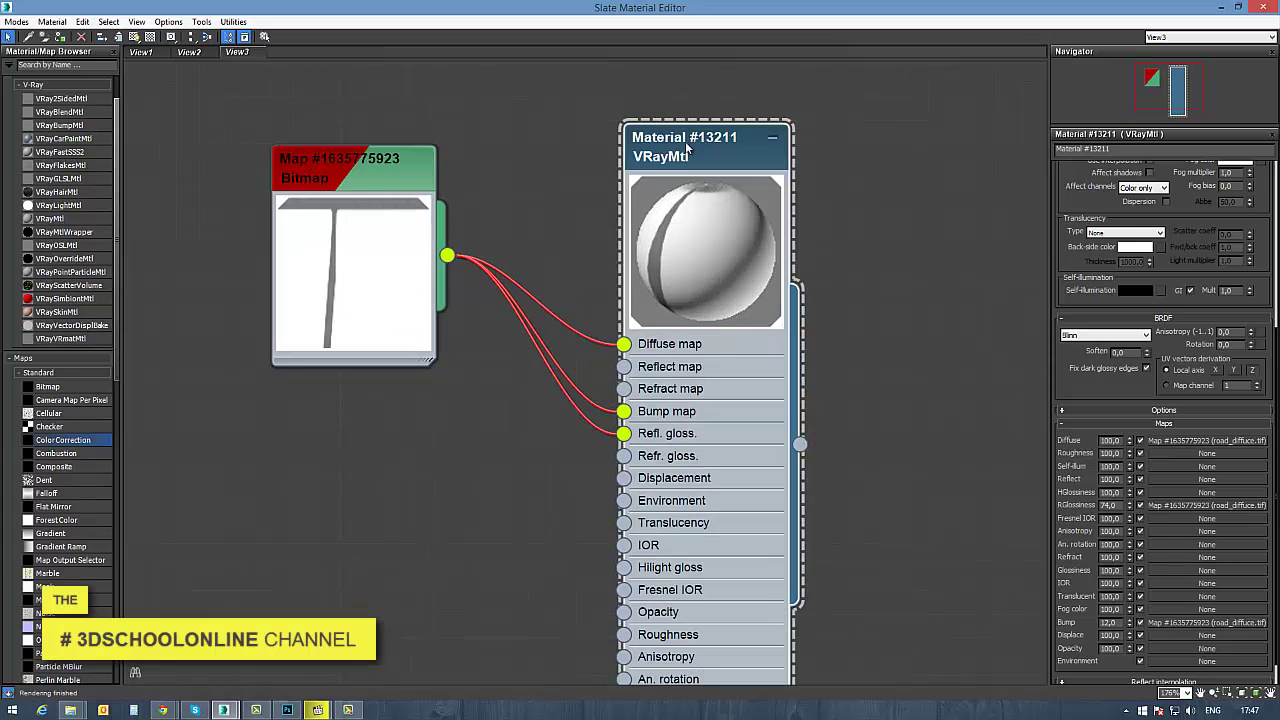
Turn on the material's preview background, restore the Slate Material Editor to a smaller window and isolate the road object
click(150, 37)
click(1238, 7)
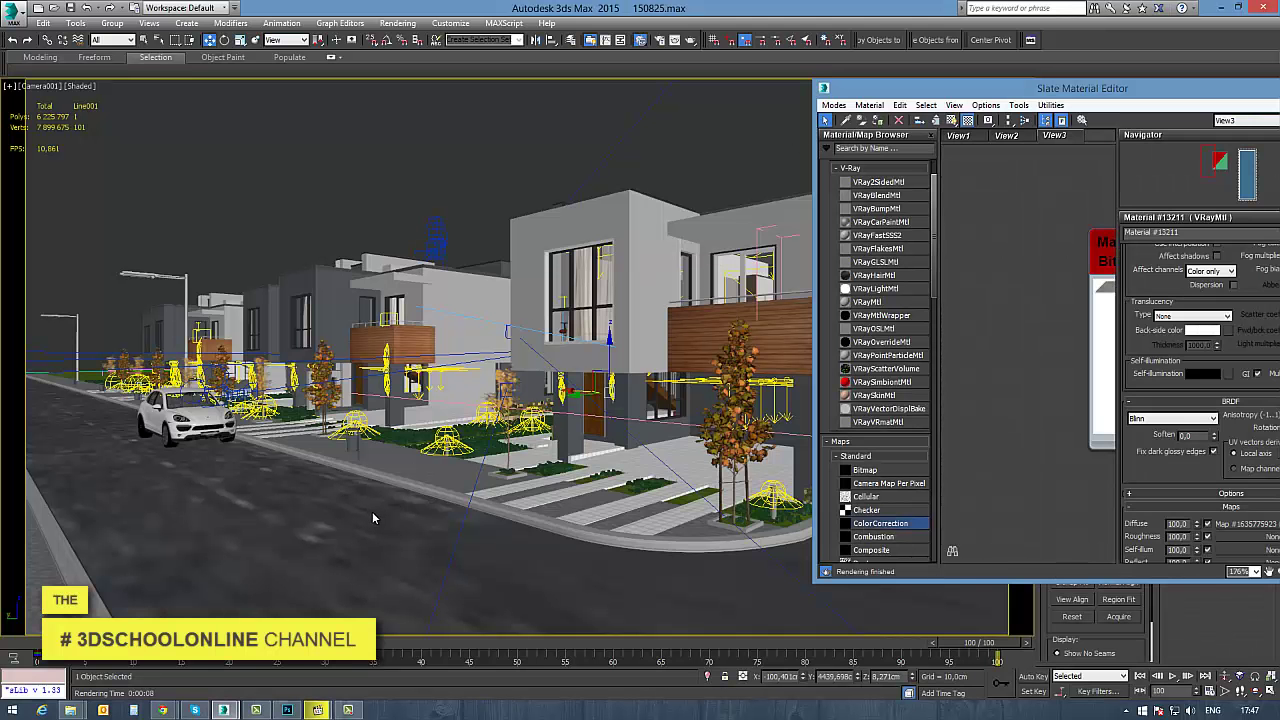
click(208, 41)
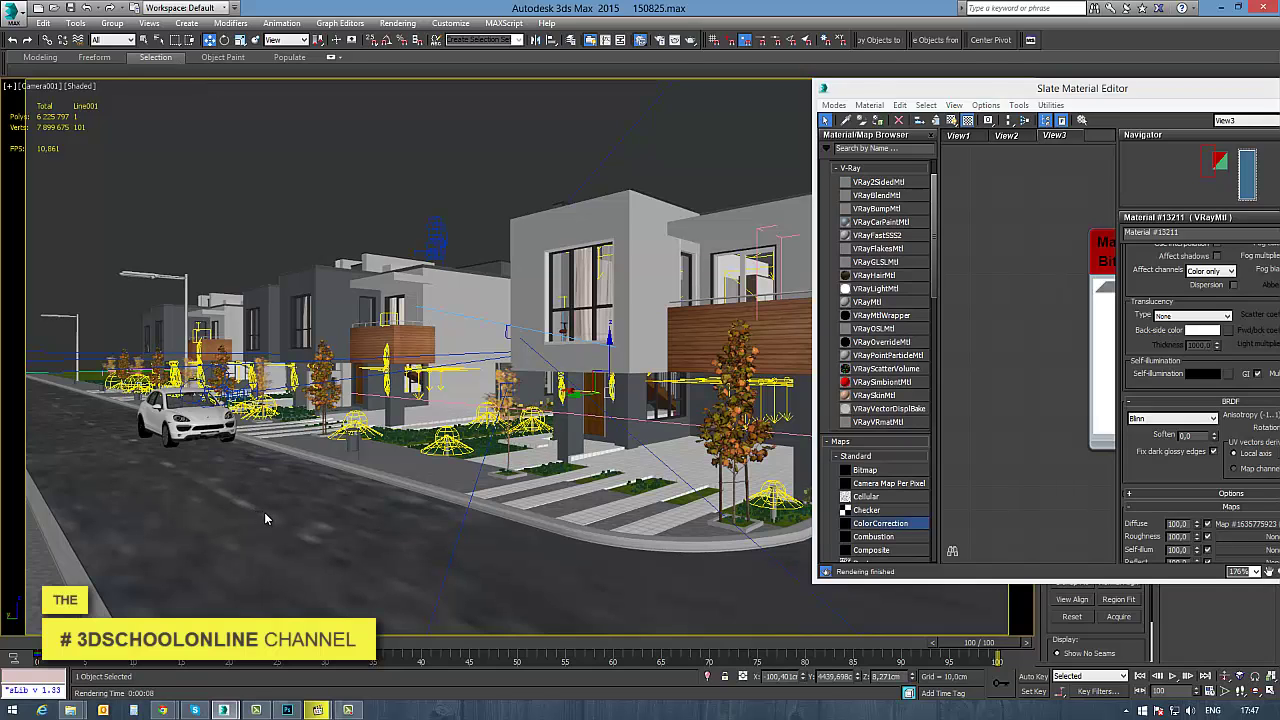
key(alt+q)
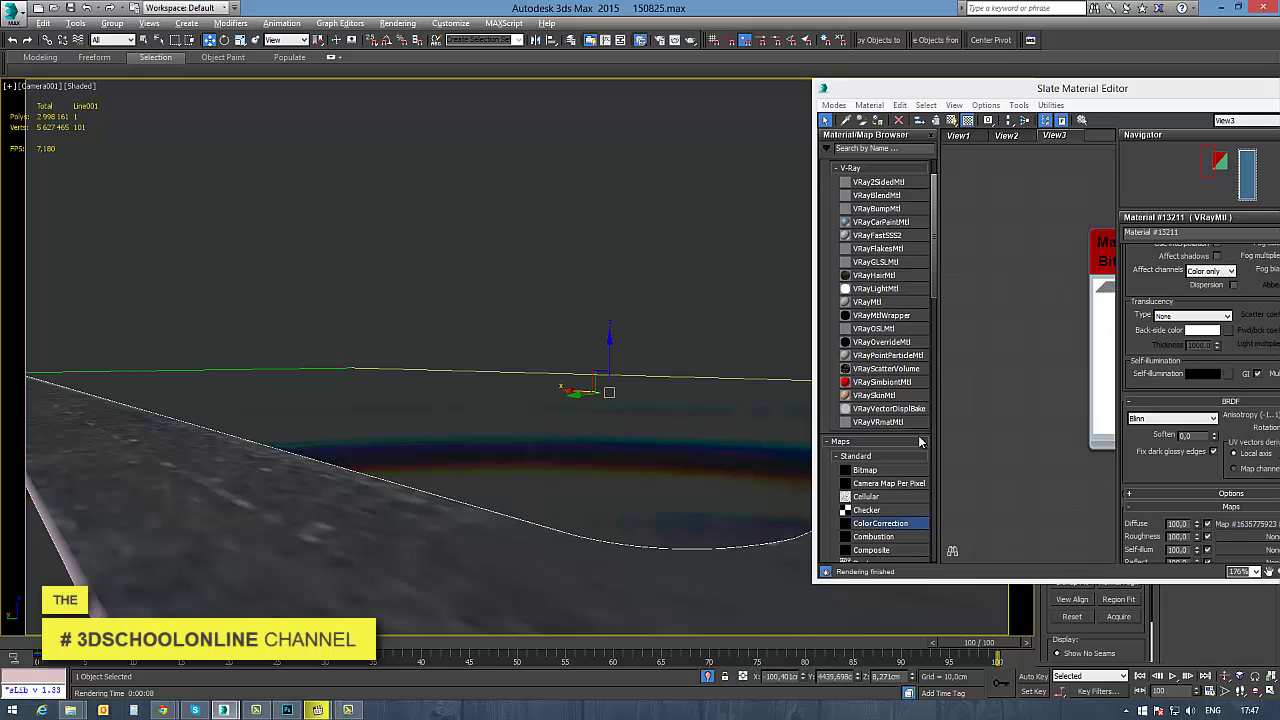
Assign the VRayMtl to the isolated road and show it shaded in the viewport
drag(1088, 91, 1044, 98)
middle_drag(1008, 270, 873, 288)
scroll(1049, 374, down, 3)
middle_drag(958, 401, 818, 398)
scroll(989, 378, down, 1)
middle_drag(991, 379, 896, 370)
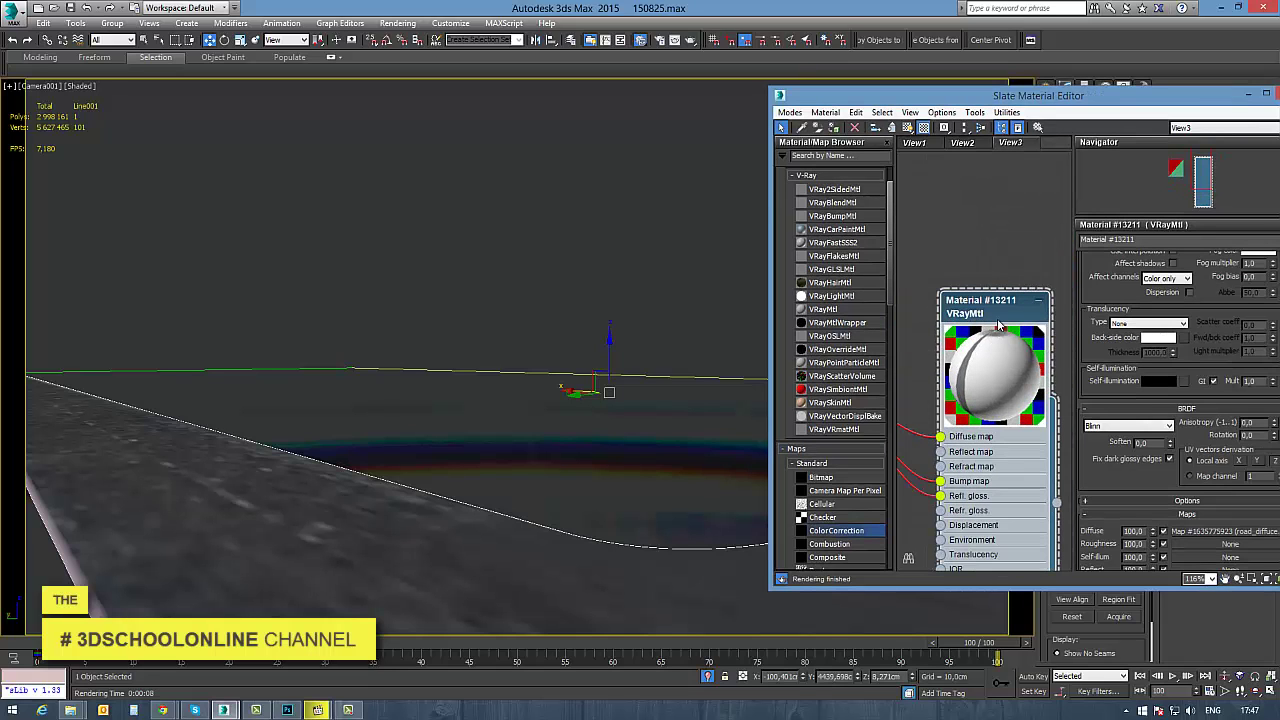
click(833, 128)
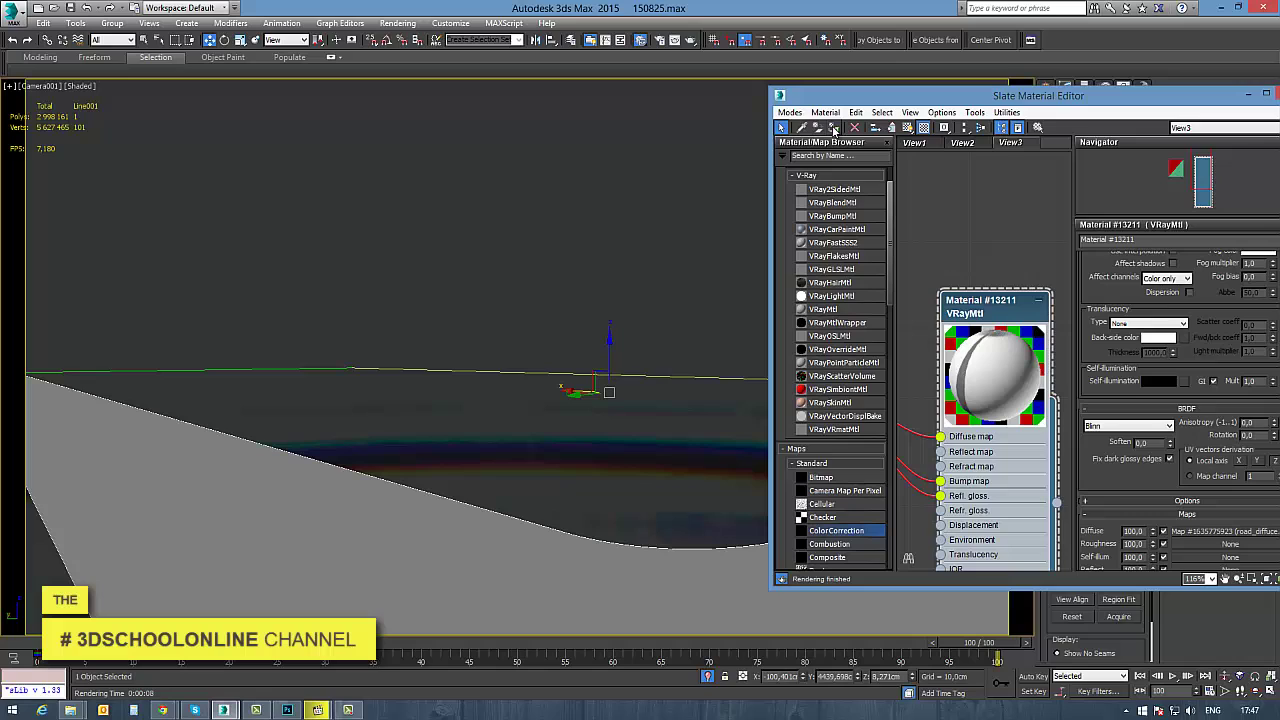
click(906, 131)
click(956, 154)
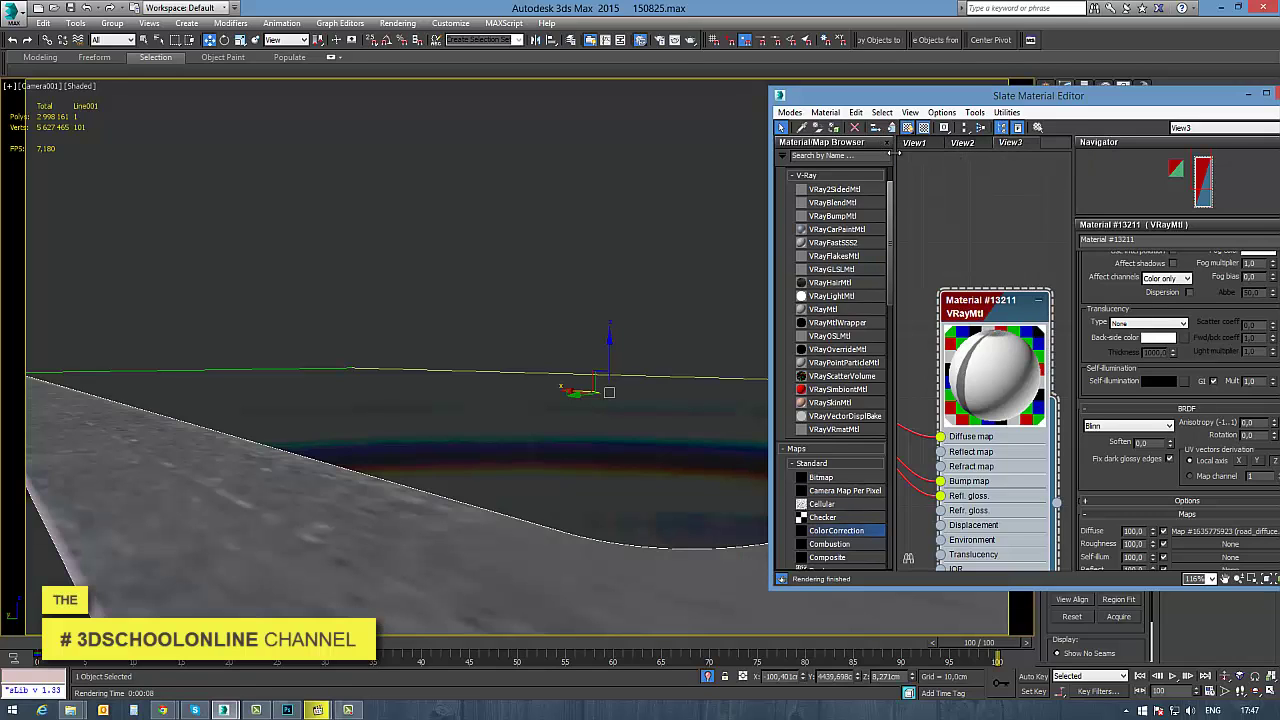
Test-render the isolated road, stop the render and maximise the Slate Material Editor
click(691, 38)
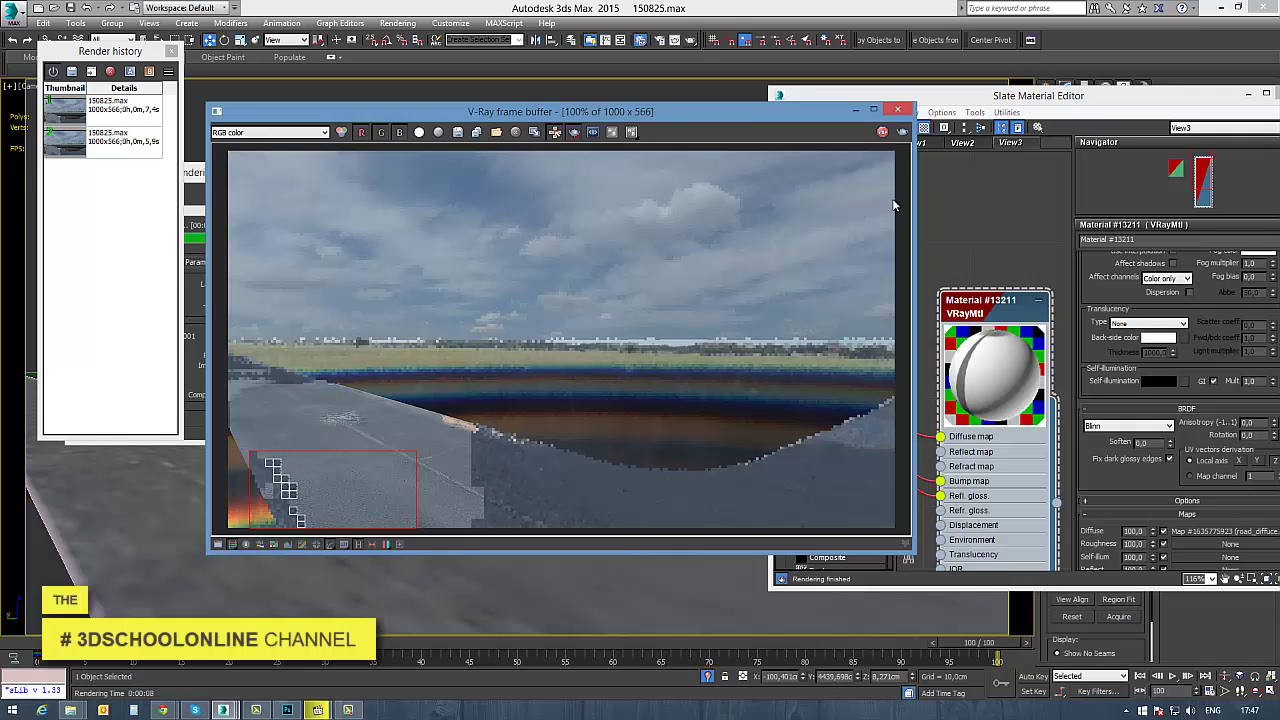
click(882, 132)
drag(950, 101, 540, 80)
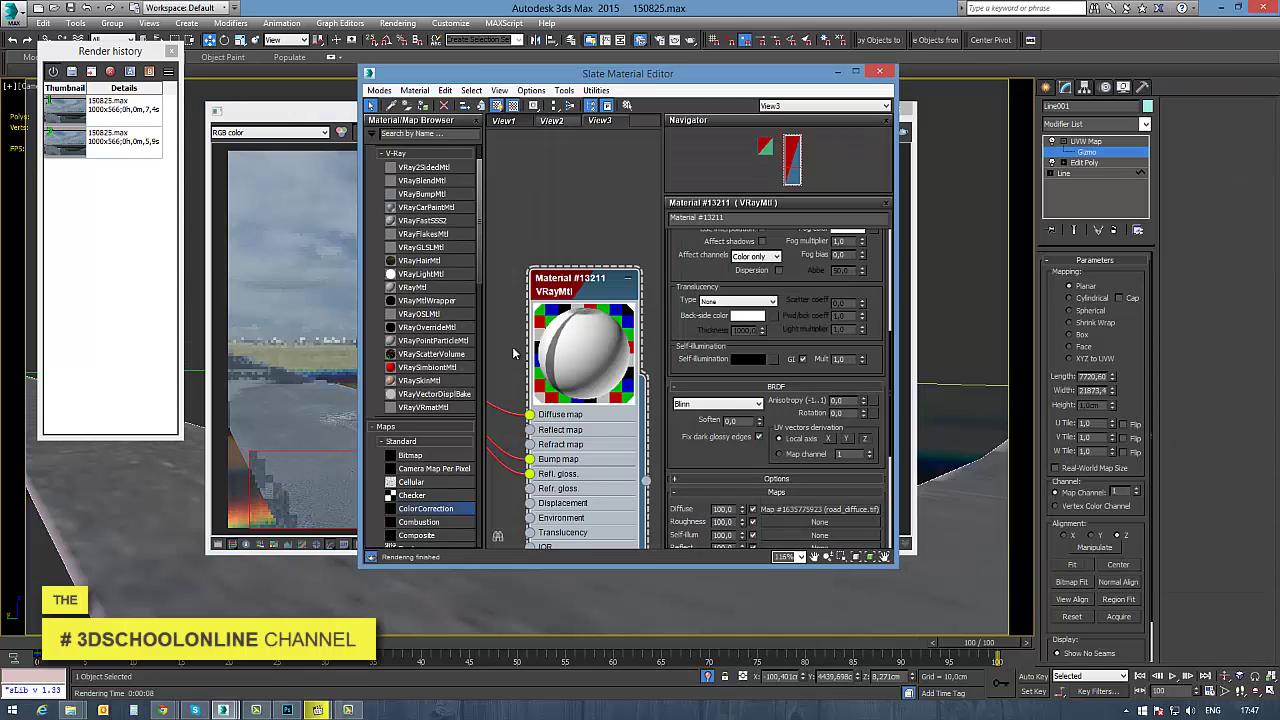
middle_drag(513, 353, 590, 333)
drag(704, 83, 881, 99)
double_click(883, 96)
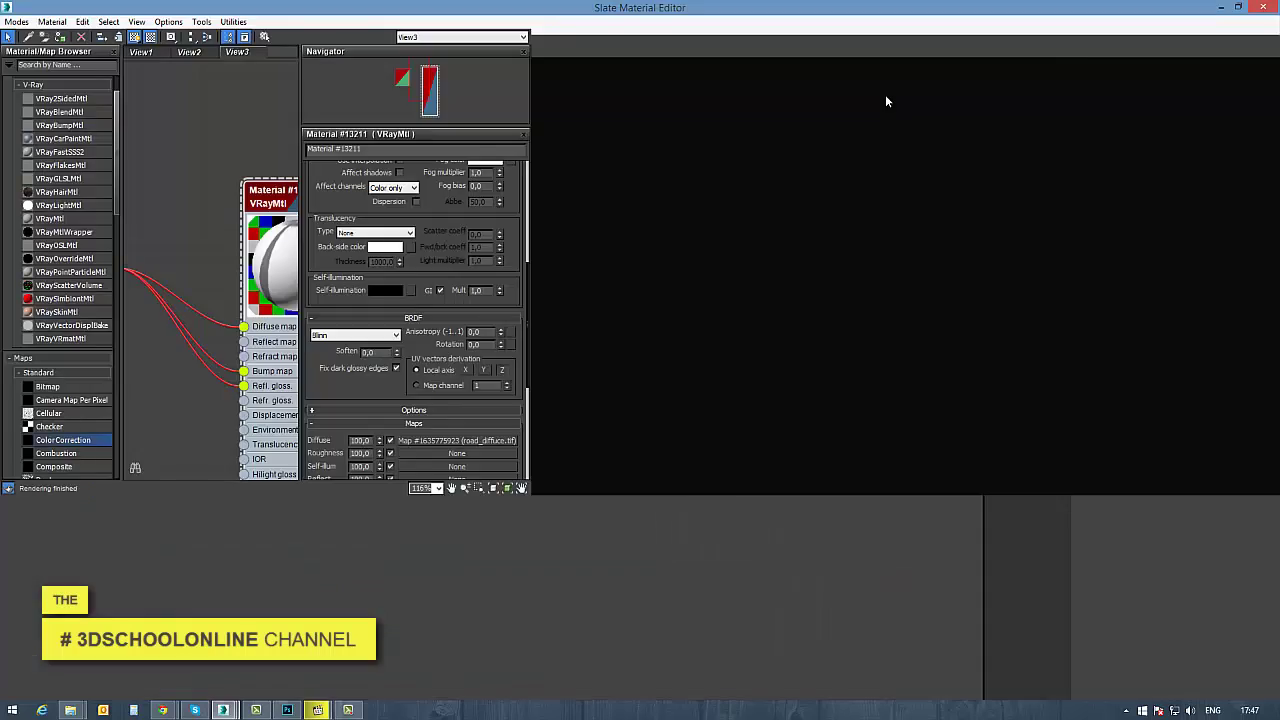
Change the road's VRayMtl to a VRayBlendMtl, keeping the old material as sub-material, and move the blend node aside
middle_drag(378, 270, 829, 349)
middle_drag(624, 363, 507, 206)
scroll(535, 250, up, 2)
scroll(548, 306, up, 1)
scroll(507, 208, down, 2)
middle_drag(617, 177, 538, 314)
right_click(535, 218)
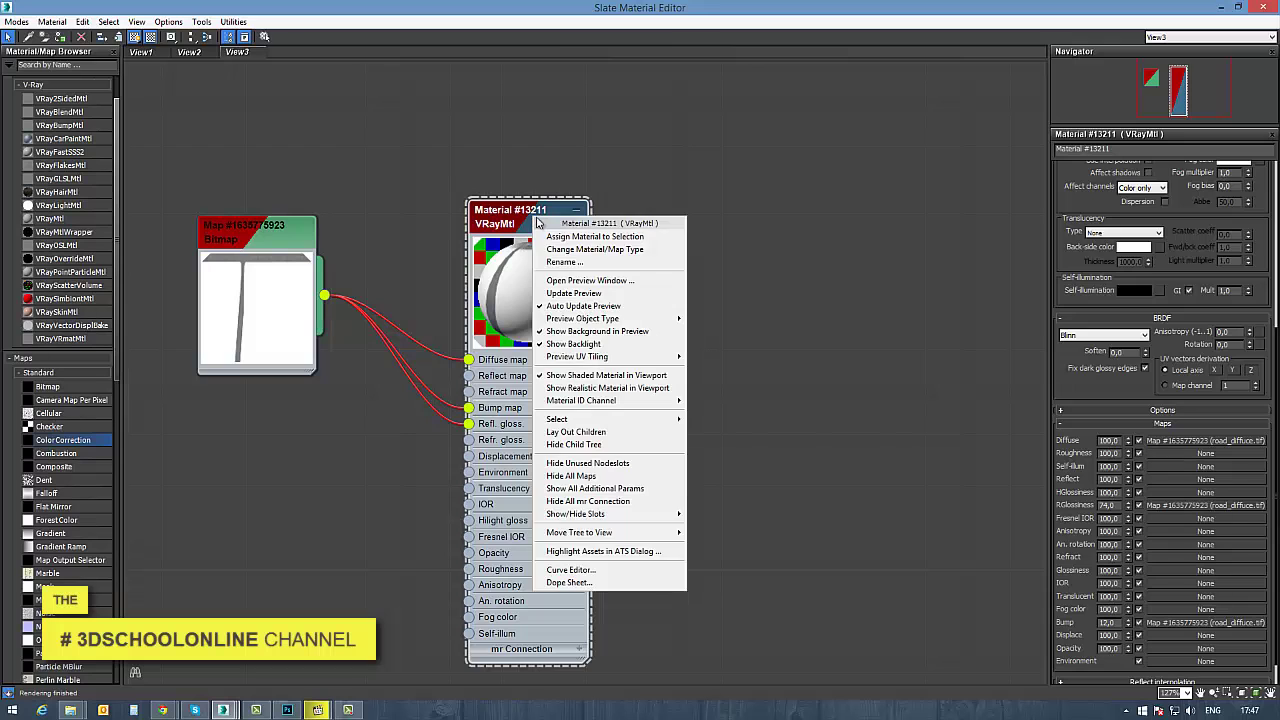
click(600, 255)
double_click(620, 214)
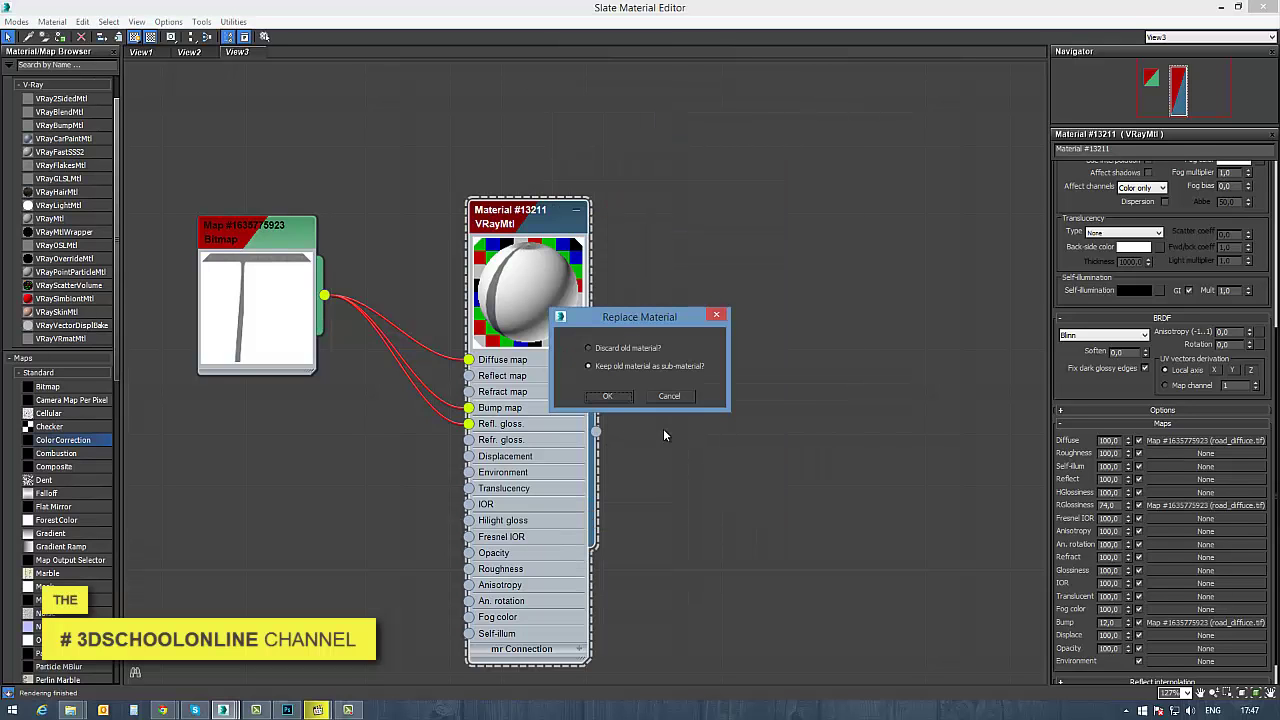
click(618, 393)
middle_drag(617, 468, 880, 462)
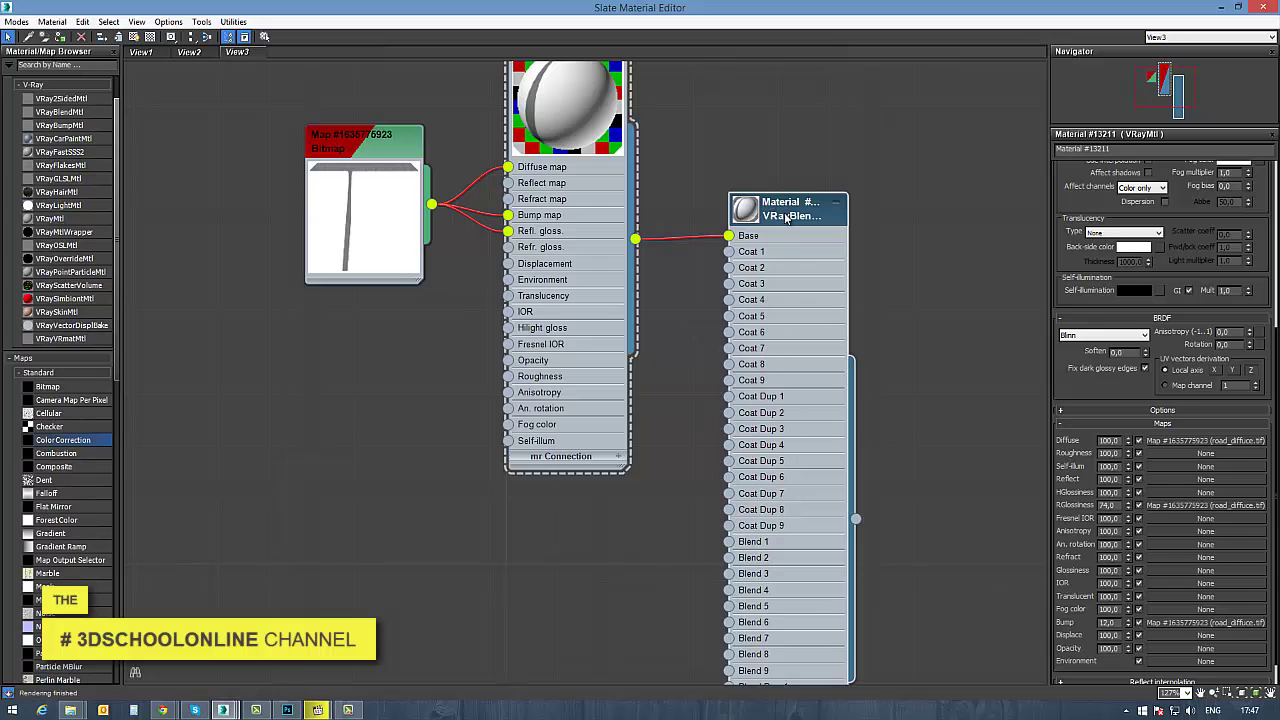
drag(786, 218, 852, 234)
Duplicate the VRayMtl together with its bitmap and connect the copy to Coat 1 of the VRayBlendMtl
middle_drag(648, 285, 681, 368)
scroll(684, 367, down, 1)
drag(637, 553, 346, 103)
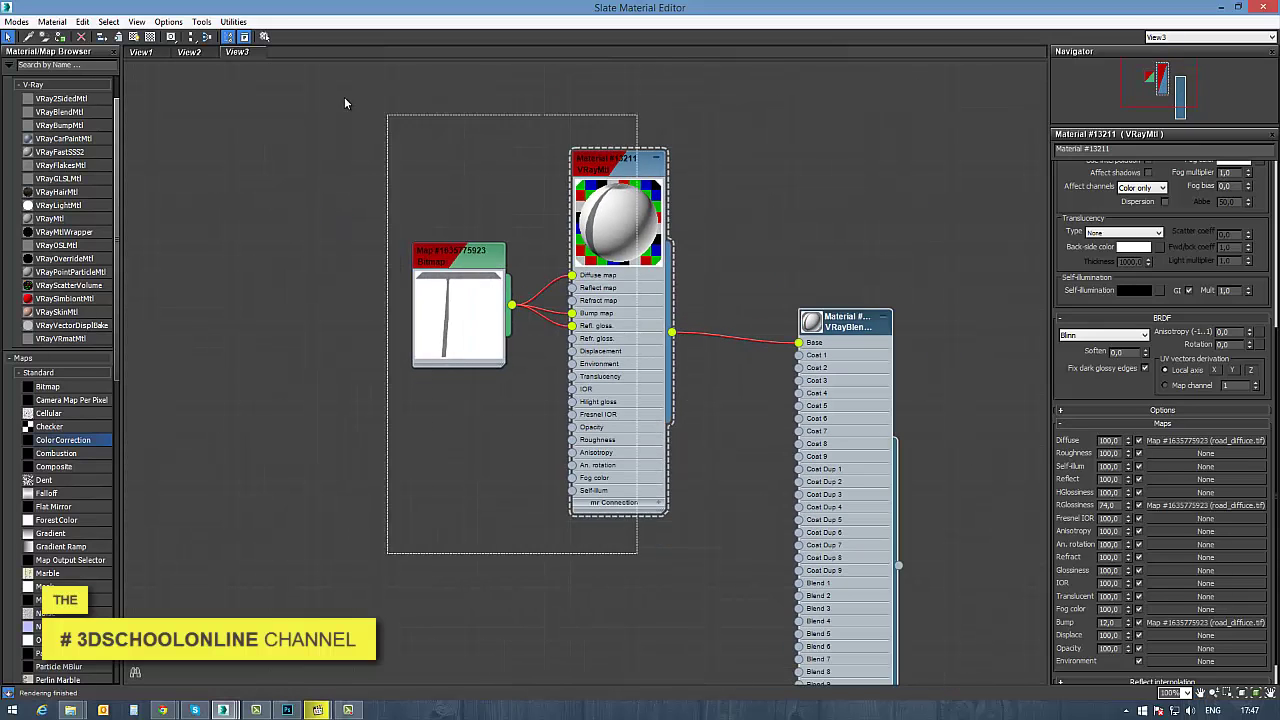
click(605, 233)
shift+drag(588, 162, 361, 475)
middle_drag(413, 516, 440, 220)
drag(435, 207, 529, 260)
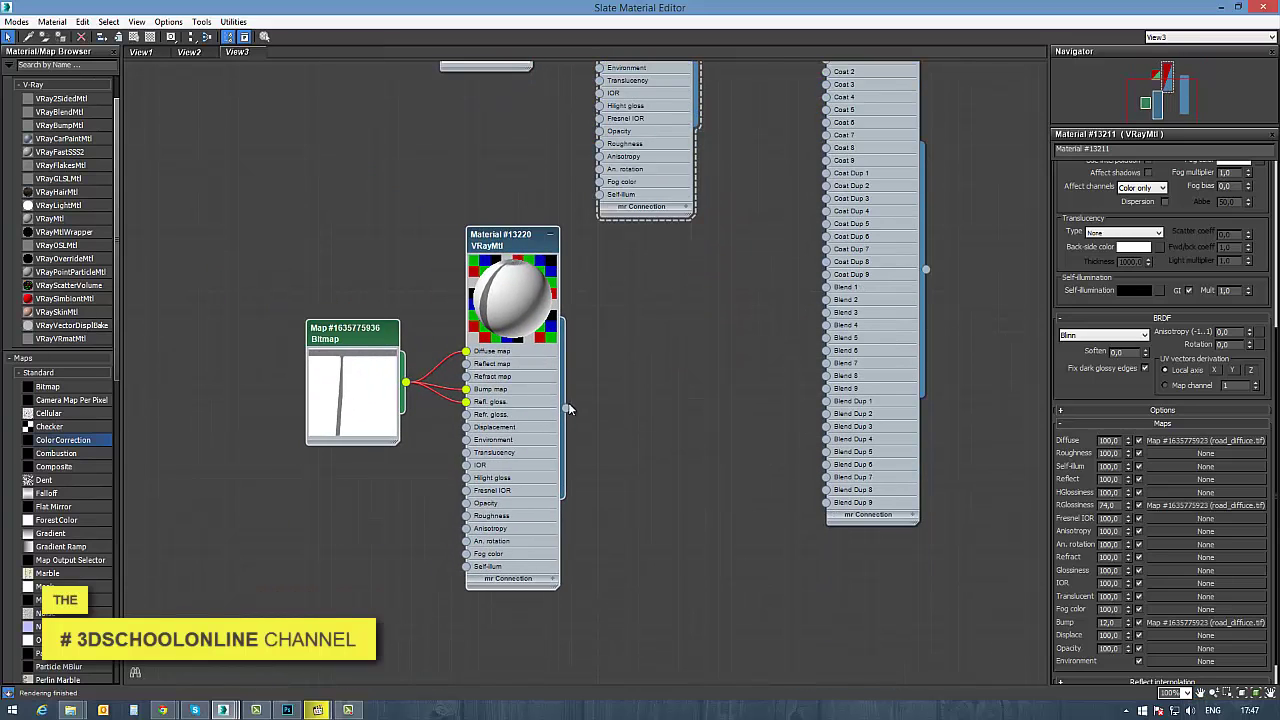
drag(566, 407, 827, 168)
Load road_dark.jpg into the duplicated material's bitmap and reposition the duplicated nodes
middle_drag(535, 384, 575, 385)
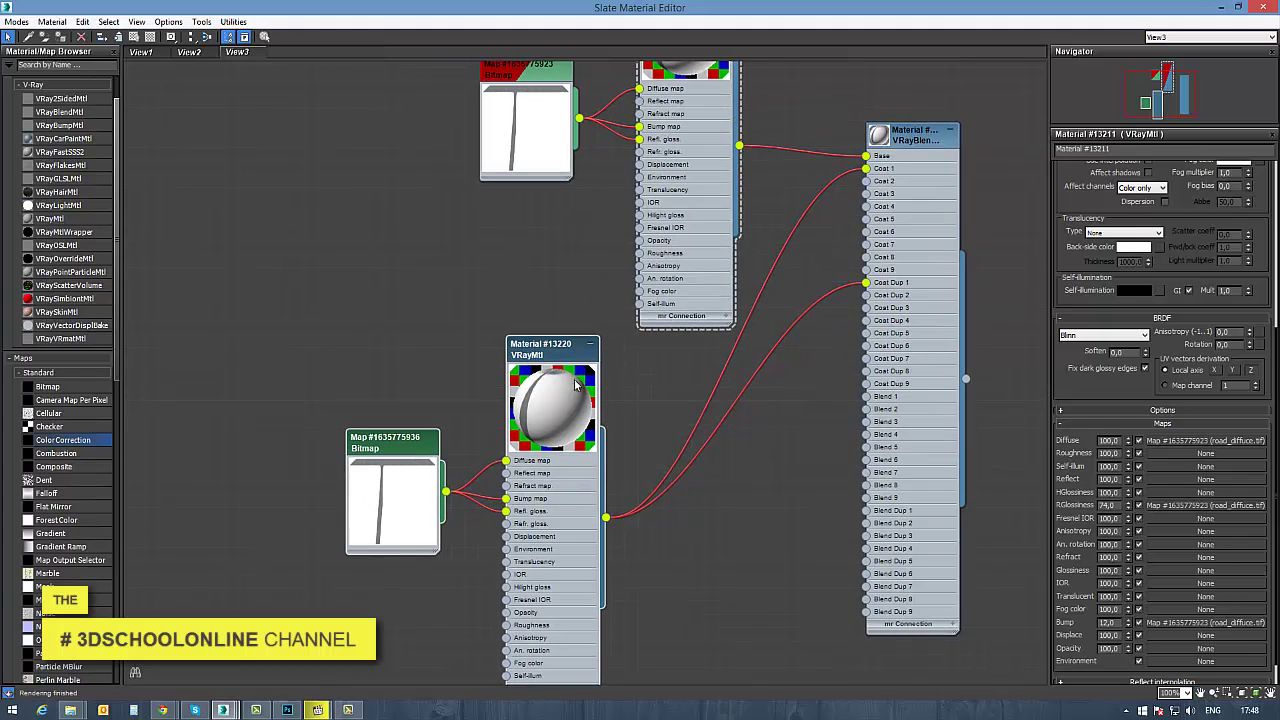
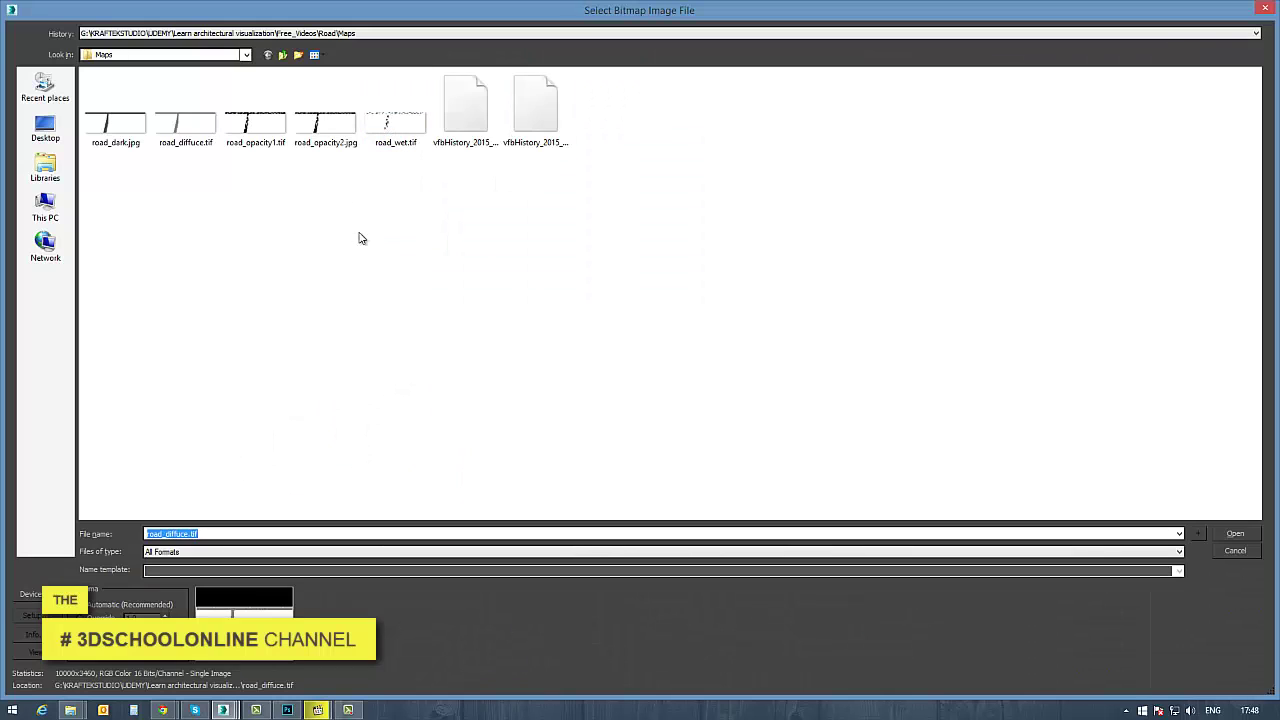
double_click(133, 145)
middle_drag(439, 392, 452, 391)
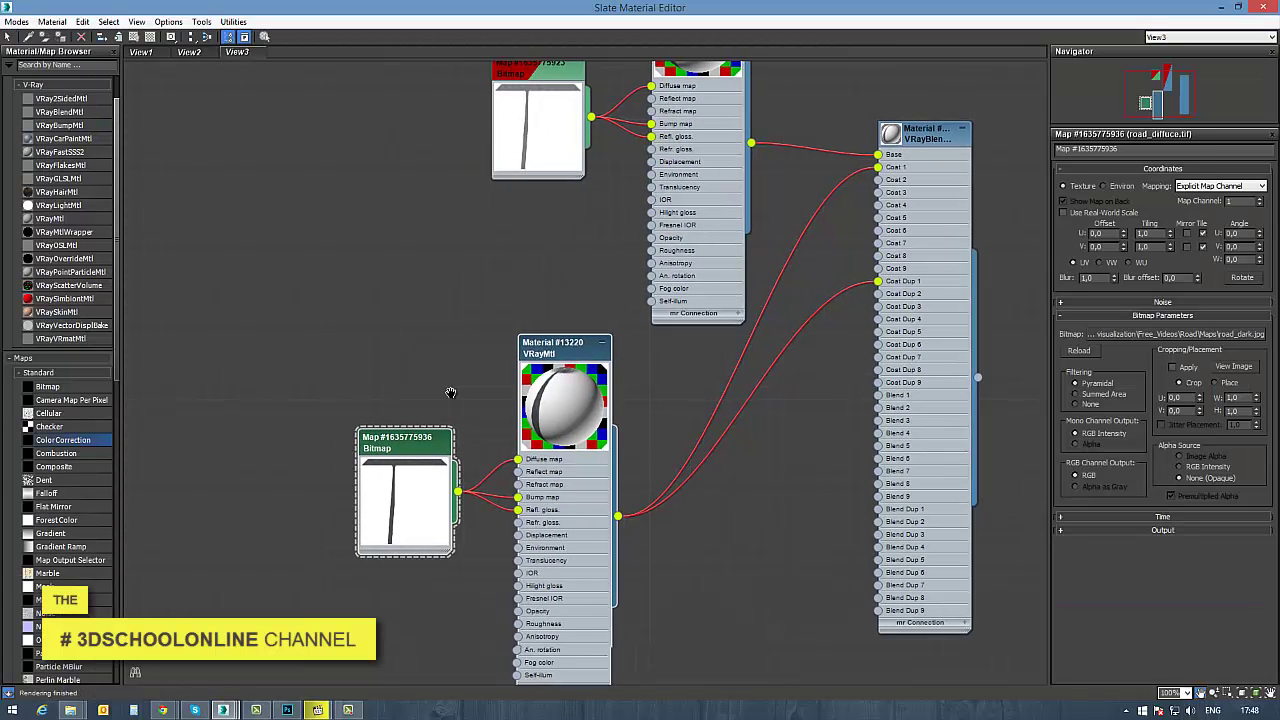
drag(391, 440, 369, 438)
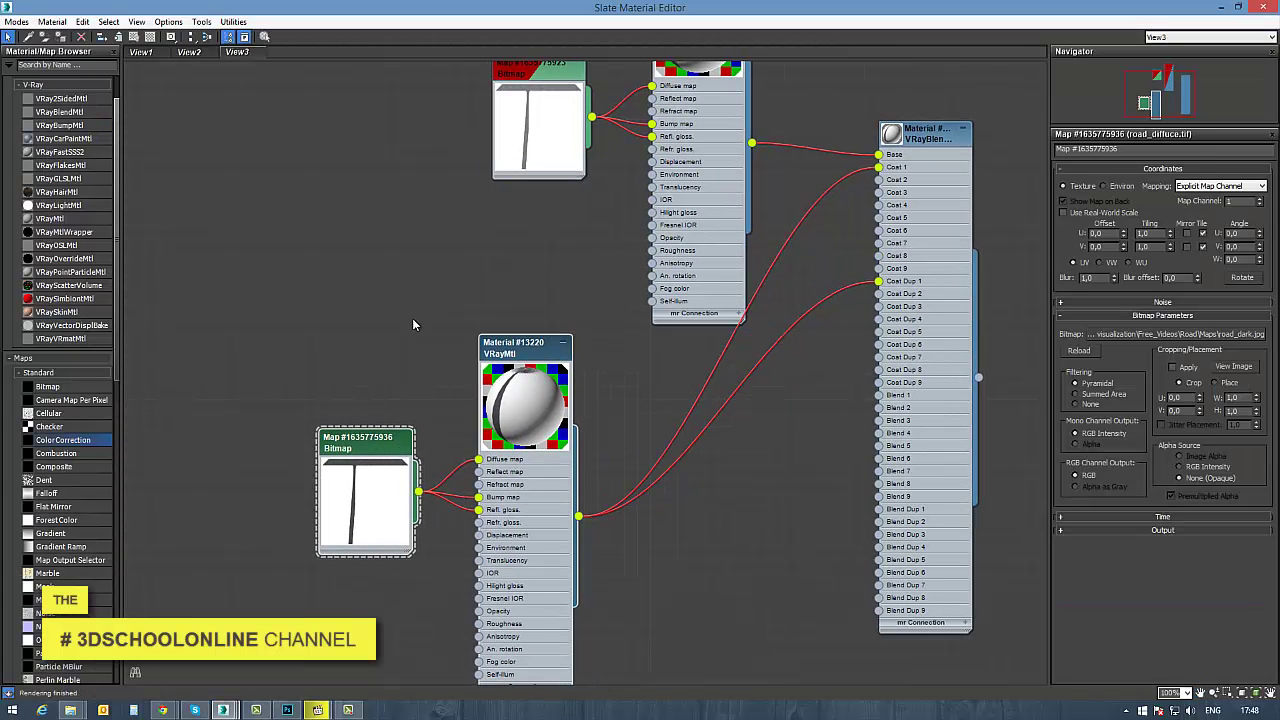
click(414, 325)
click(367, 454)
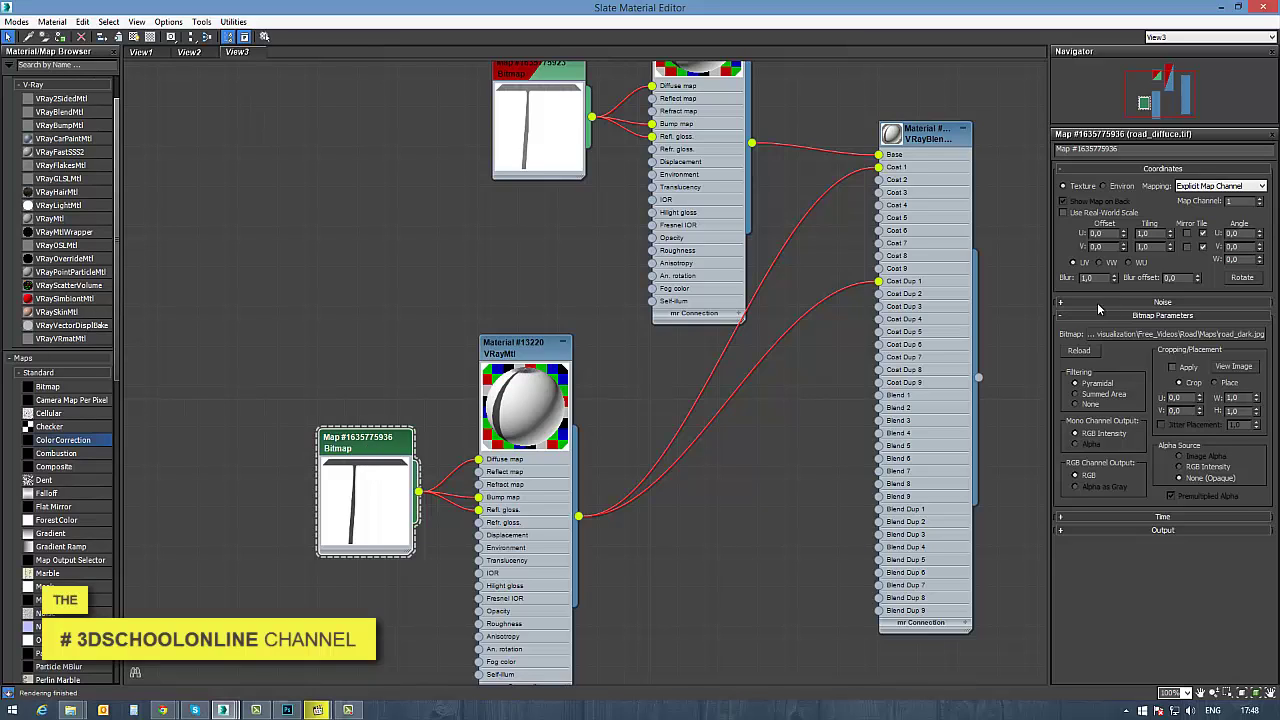
Insert a Color Correction map between road_dark.jpg and the coat material's diffuse map, set to Monochrome with slightly lower brightness
drag(68, 444, 405, 254)
double_click(405, 254)
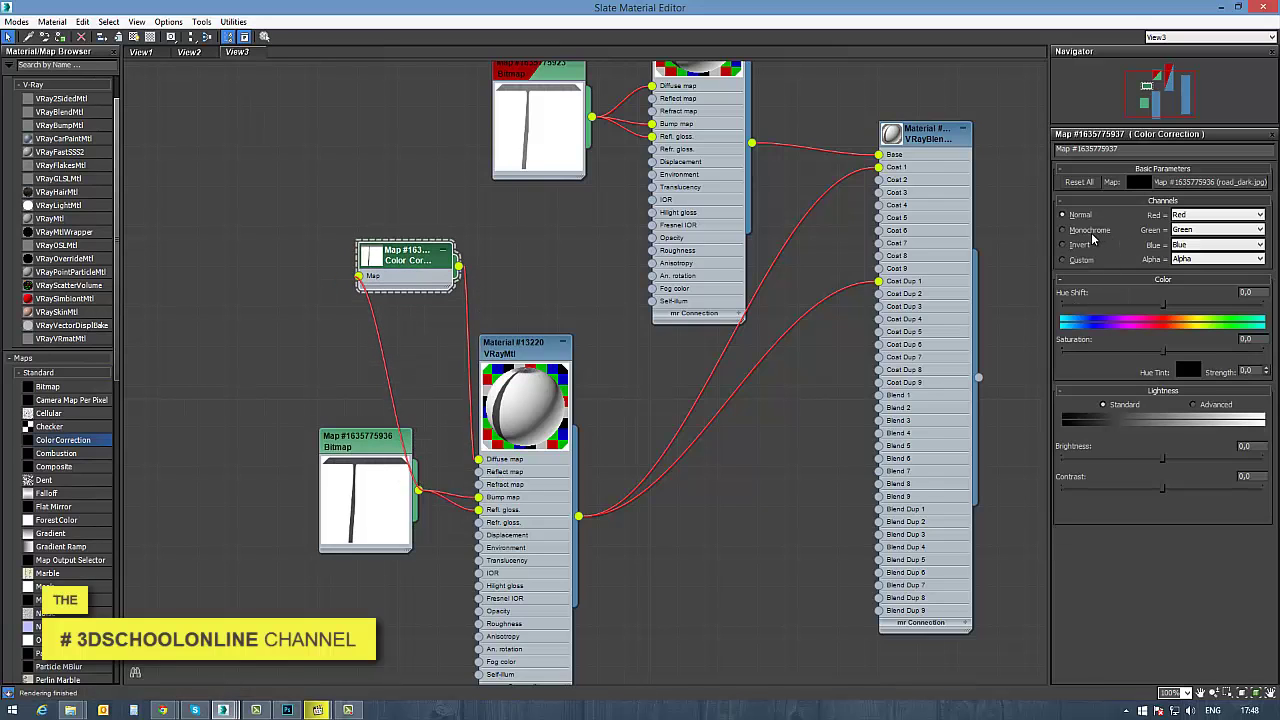
click(1092, 234)
mouse_move(1162, 458)
mouse_down()
mouse_move(1143, 461)
mouse_move(1157, 459)
mouse_up()
drag(515, 370, 580, 384)
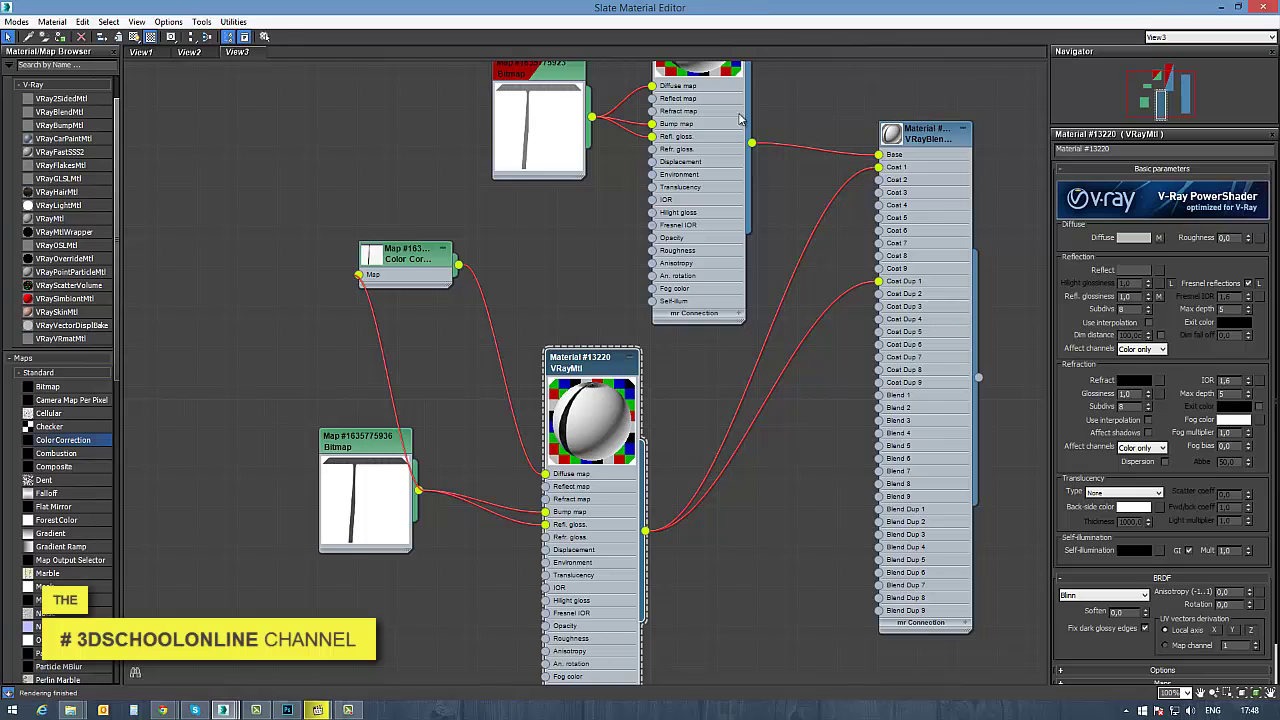
Load road_opacity2.jpg as a bitmap into the VRayBlendMtl's blend amount for coat 1
scroll(744, 258, down, 2)
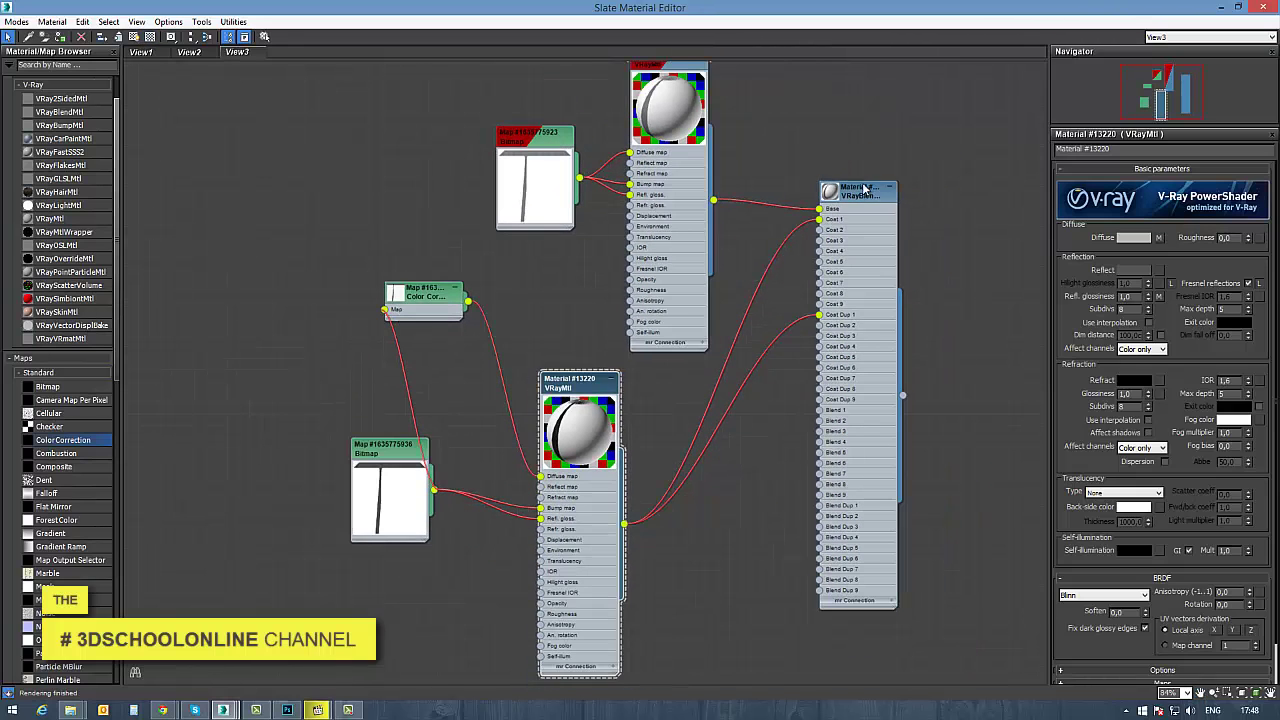
click(865, 189)
click(1190, 264)
double_click(596, 182)
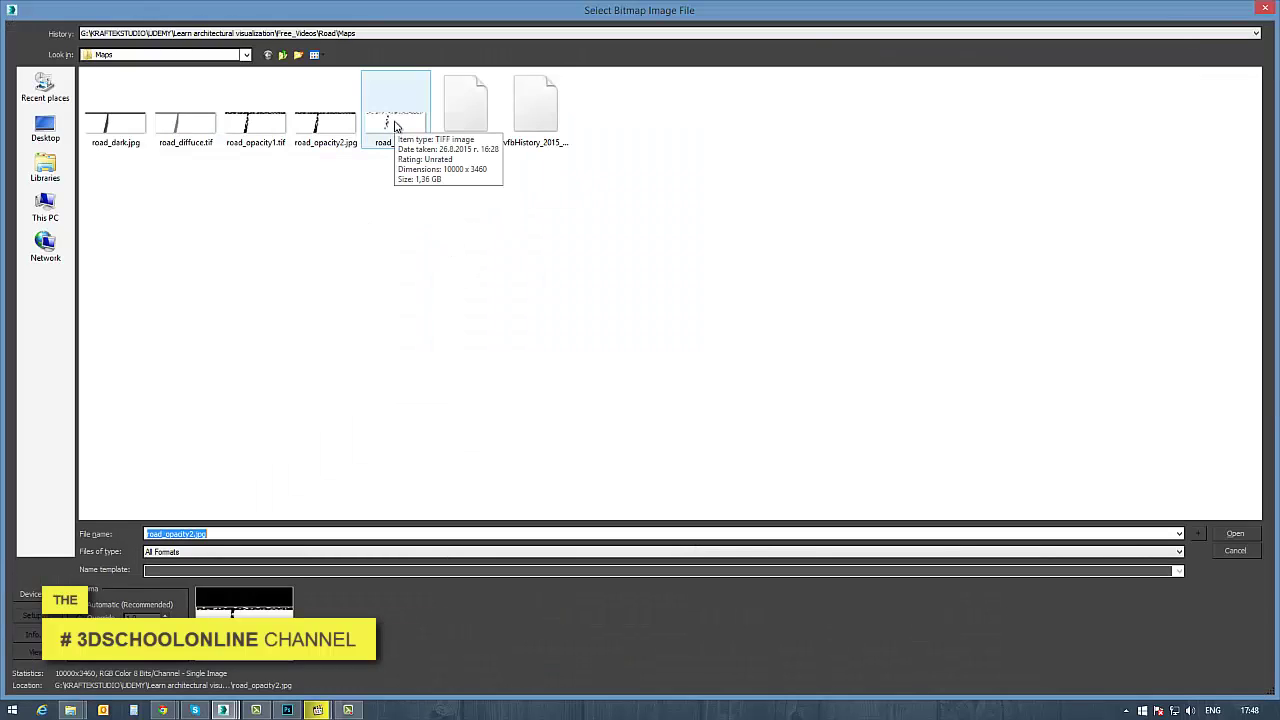
click(257, 133)
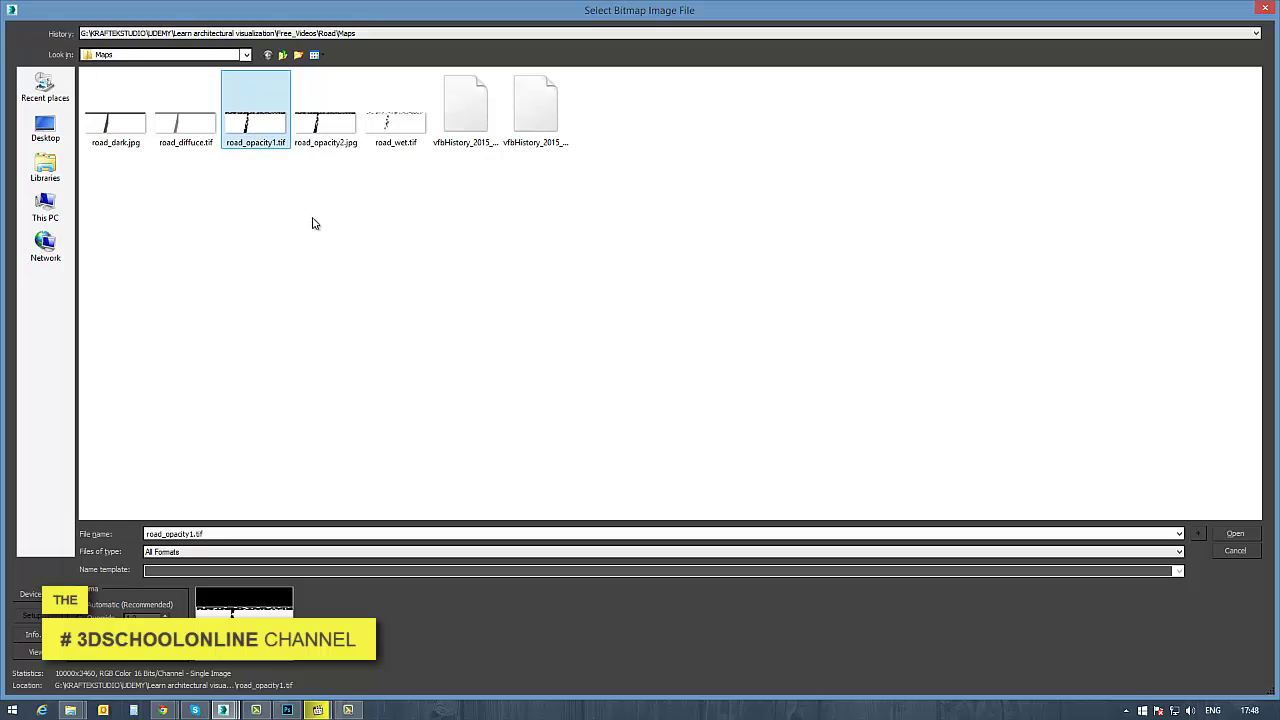
double_click(323, 125)
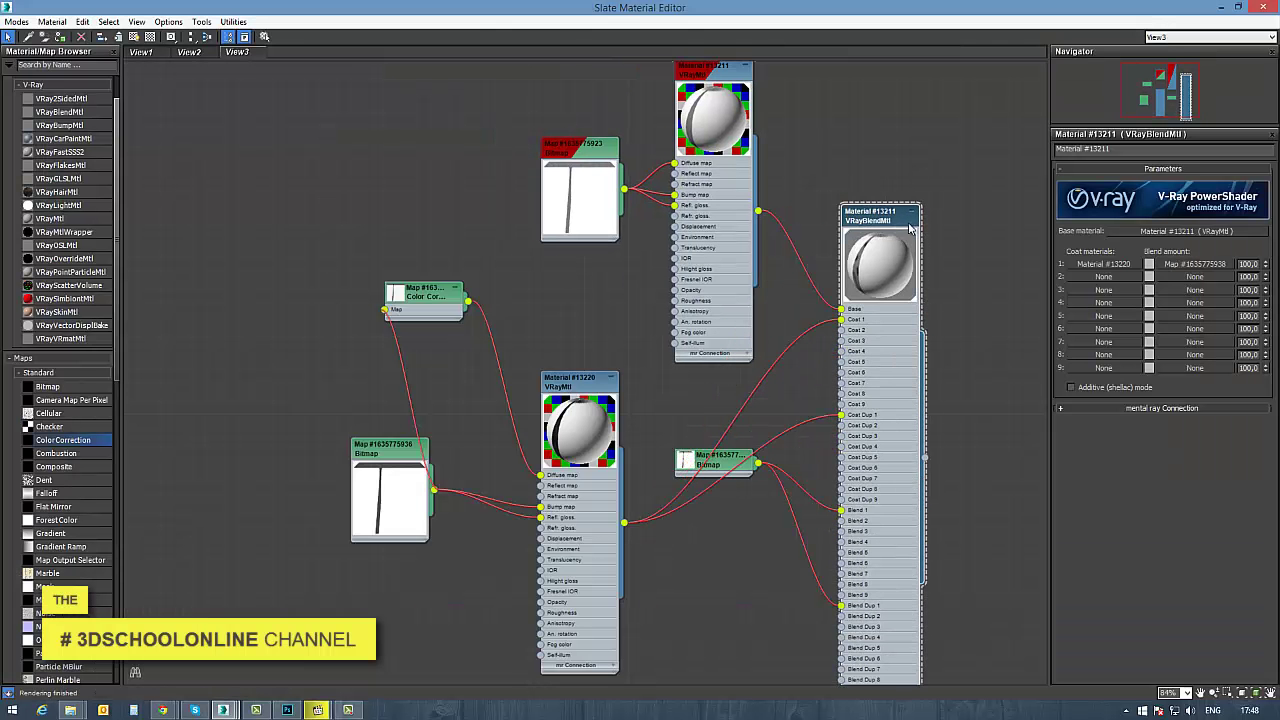
Restore the Slate Material Editor to a floating window beside the viewport and close the V-Ray frame buffer
double_click(786, 6)
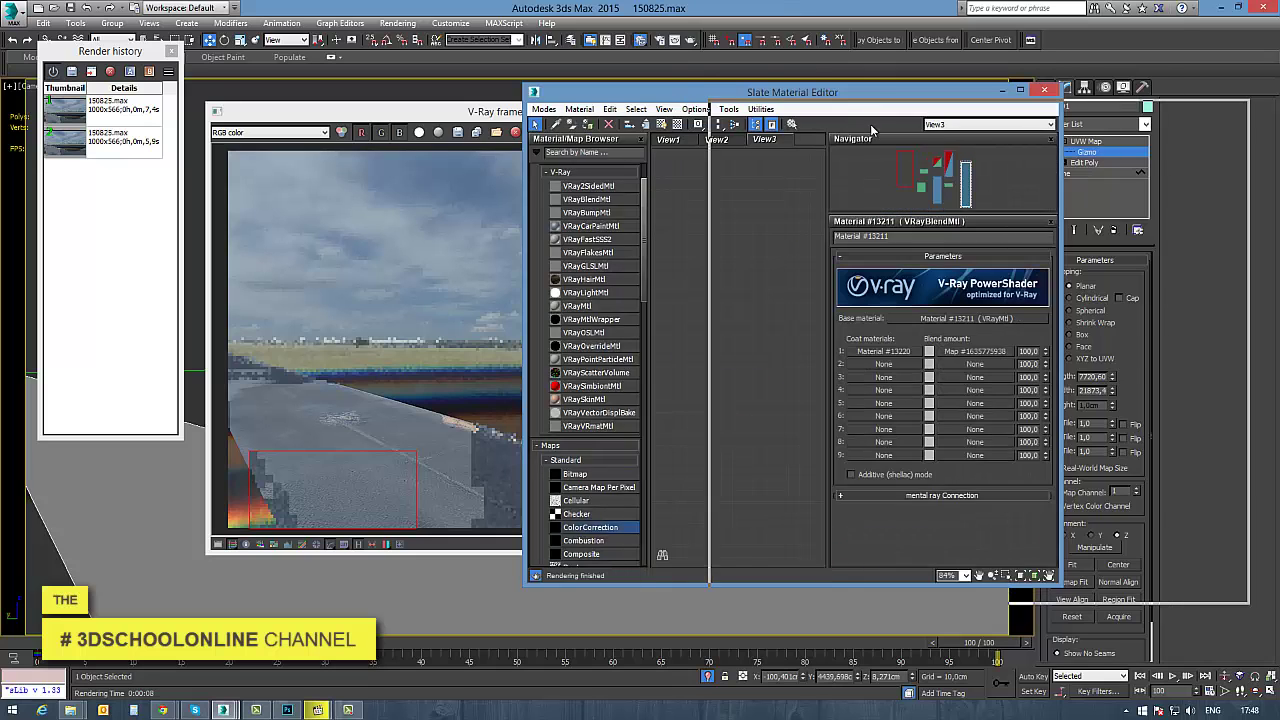
drag(695, 98, 883, 114)
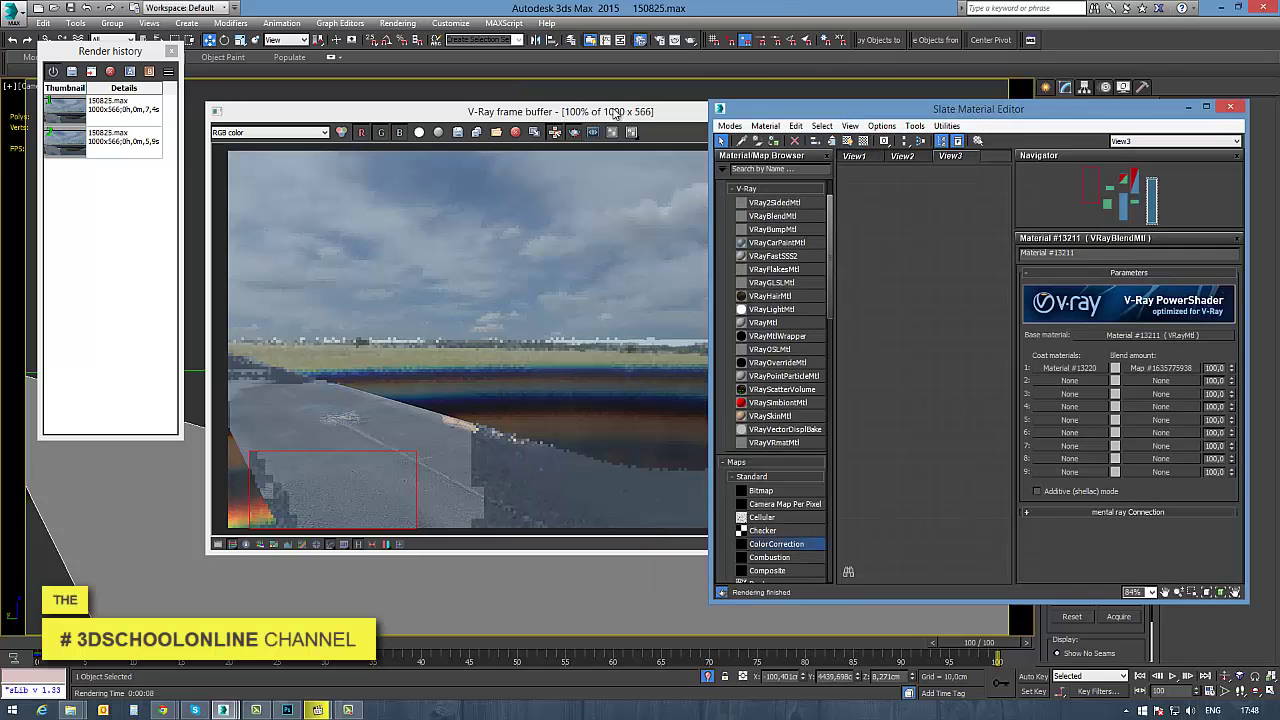
drag(643, 117, 494, 142)
click(748, 132)
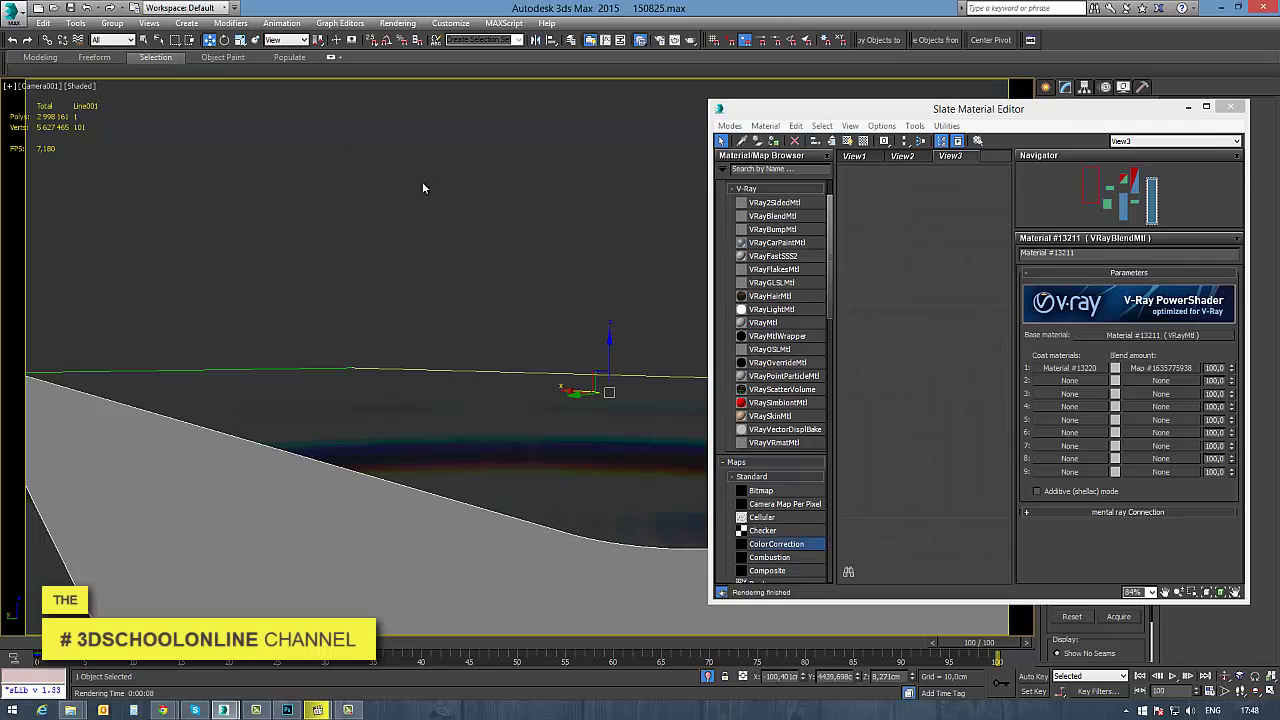
Display the coat VRayMtl, Material #13220, as the shaded material on the road in the viewport
click(860, 148)
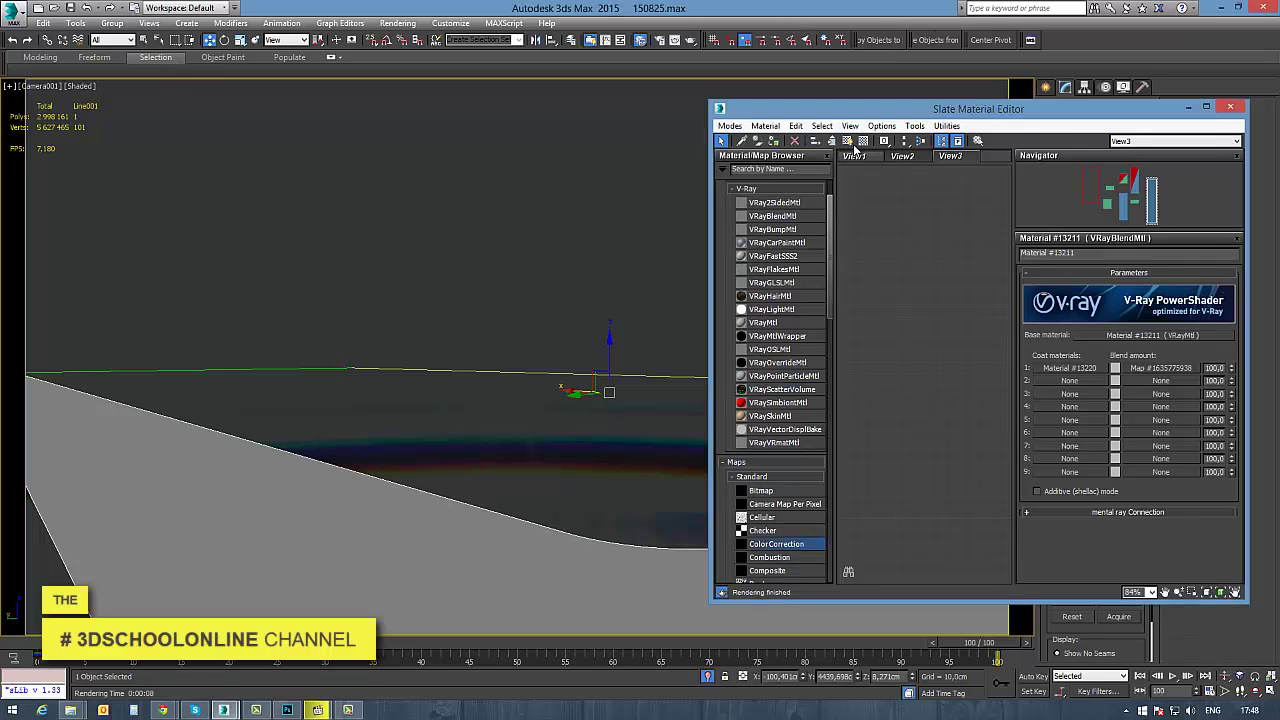
middle_drag(920, 304, 880, 362)
scroll(907, 321, down, 4)
scroll(880, 362, up, 4)
click(891, 372)
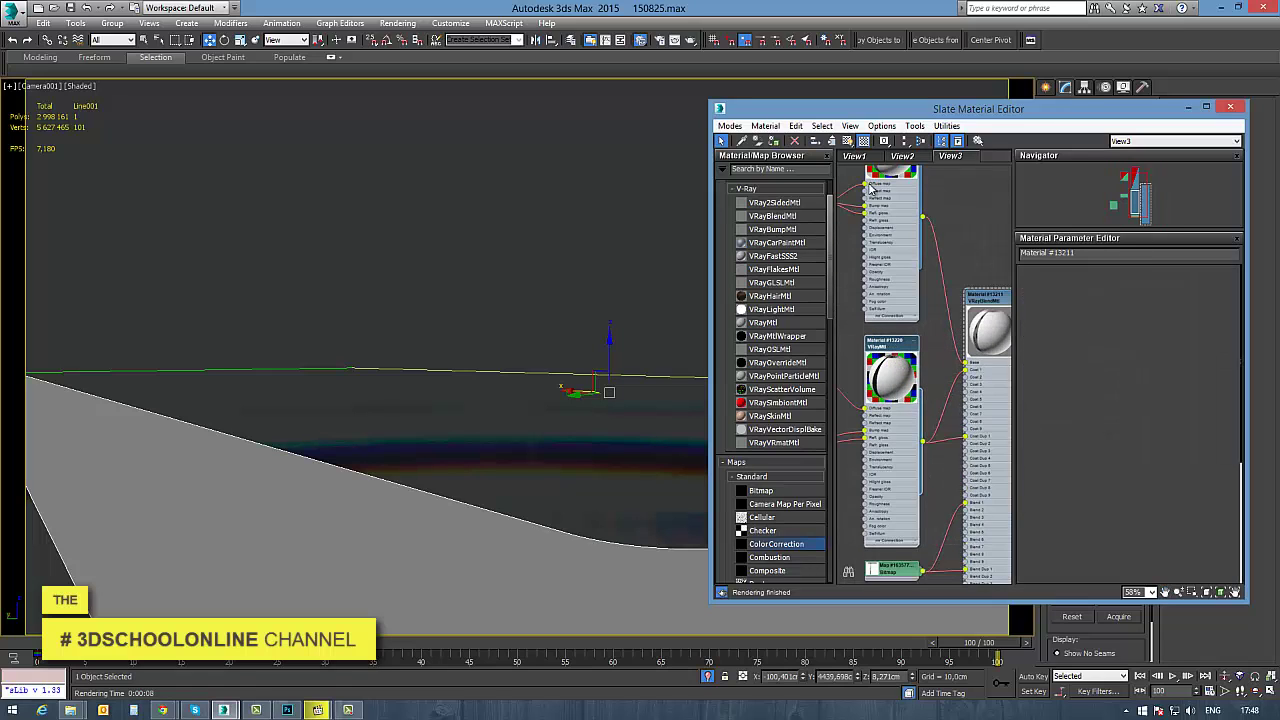
click(848, 141)
middle_drag(885, 376, 842, 395)
middle_drag(906, 503, 932, 422)
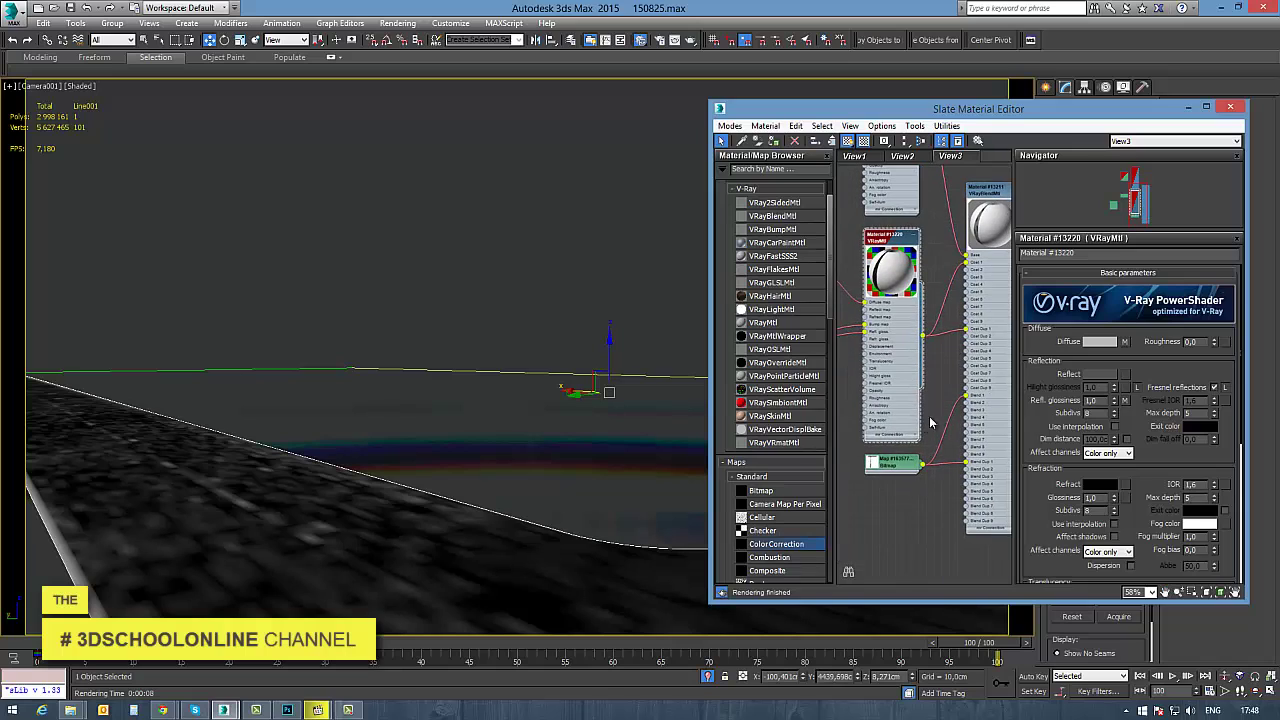
Display the road_opacity2.jpg blend bitmap on the road in the viewport and render the camera view
double_click(900, 467)
click(848, 141)
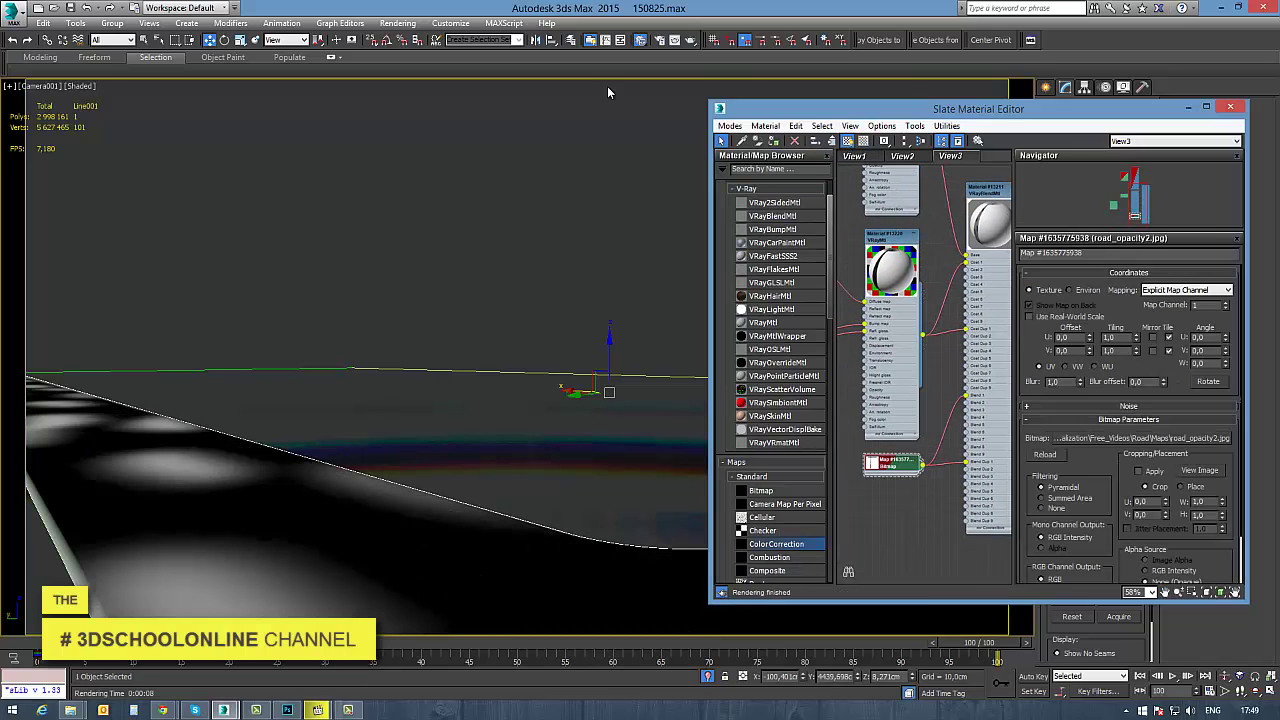
click(661, 42)
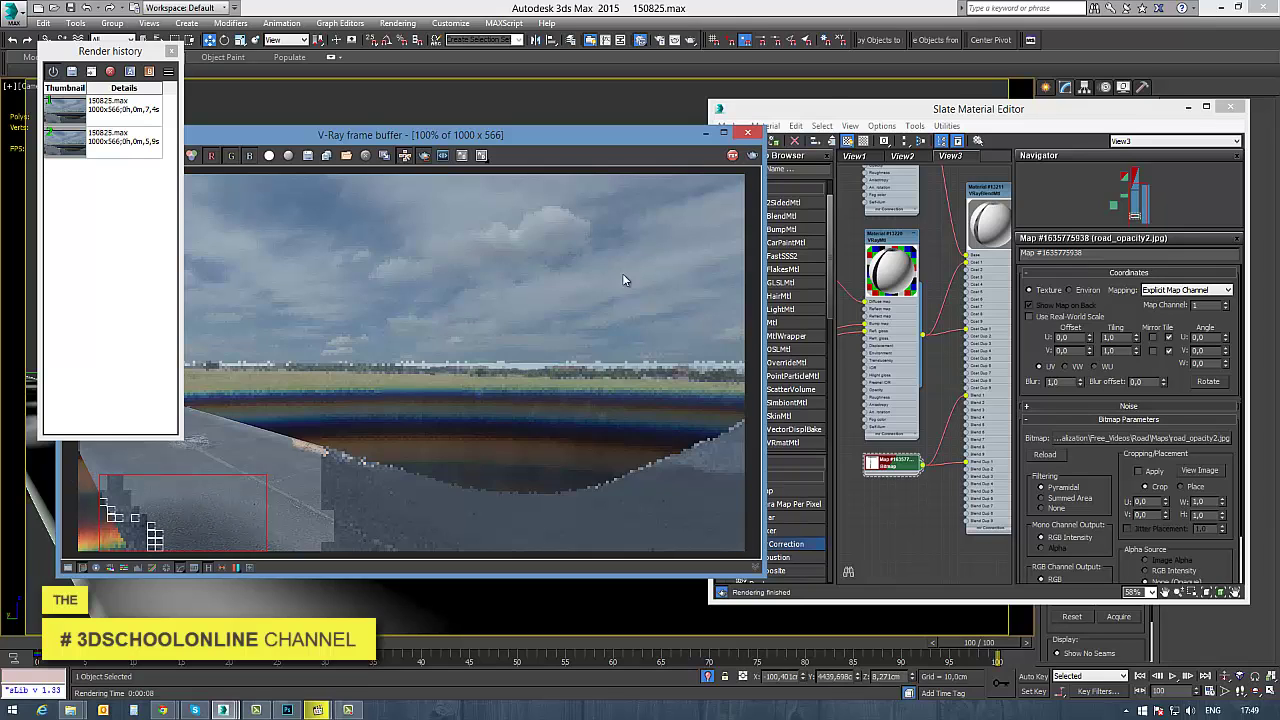
Maximize the Slate Material Editor and lighten the reflection color of coat material #13220 to gray value 154
drag(817, 111, 749, 121)
double_click(749, 121)
scroll(514, 428, up, 5)
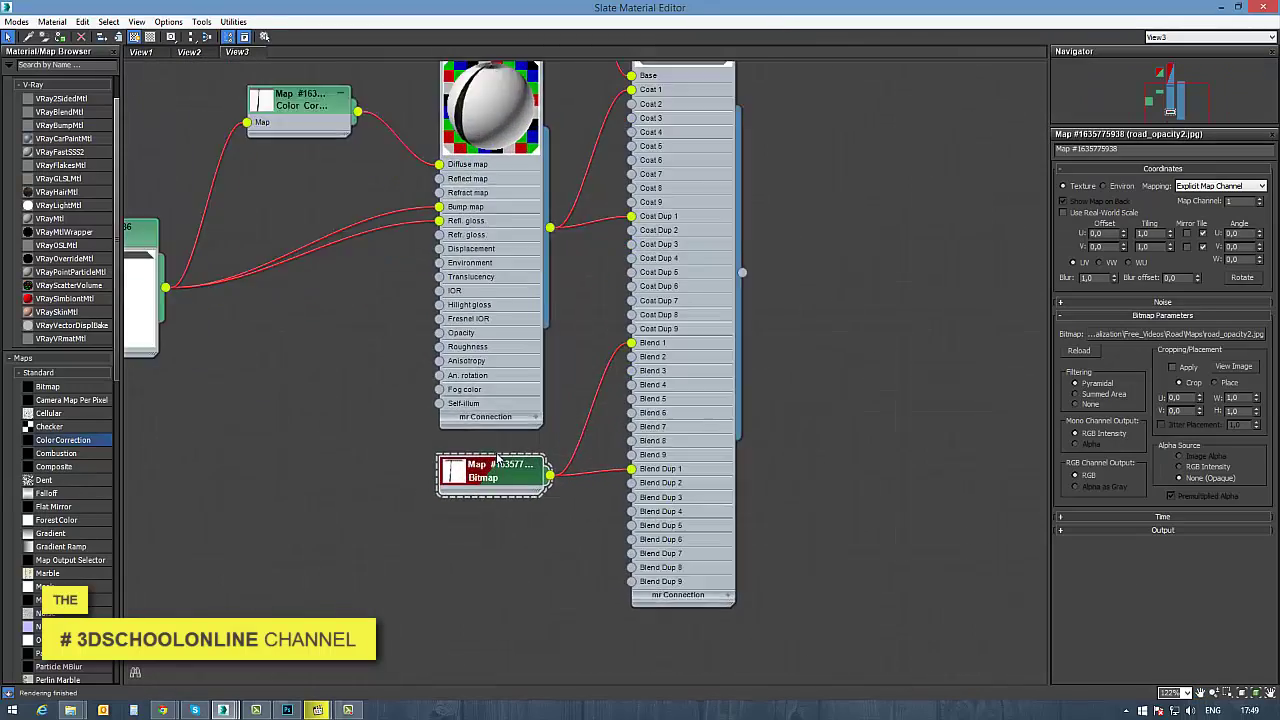
scroll(499, 460, up, 3)
middle_drag(513, 468, 494, 526)
scroll(603, 322, down, 2)
middle_drag(553, 138, 625, 432)
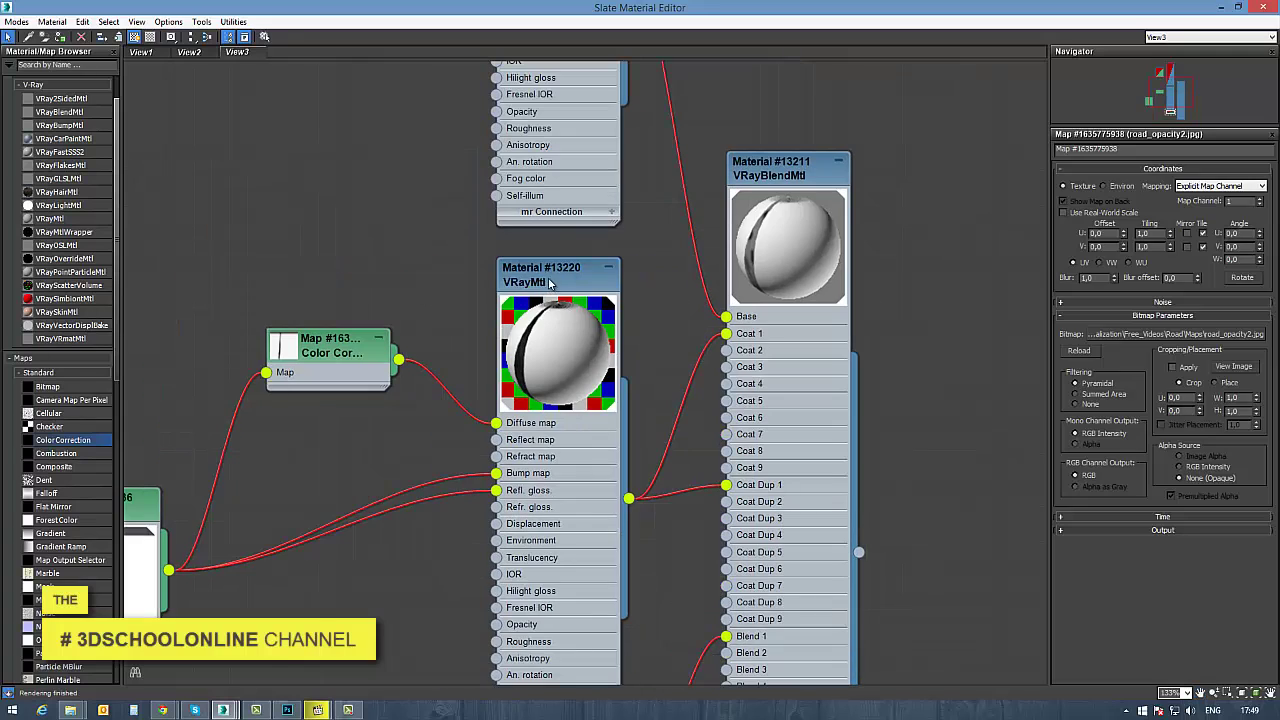
double_click(549, 284)
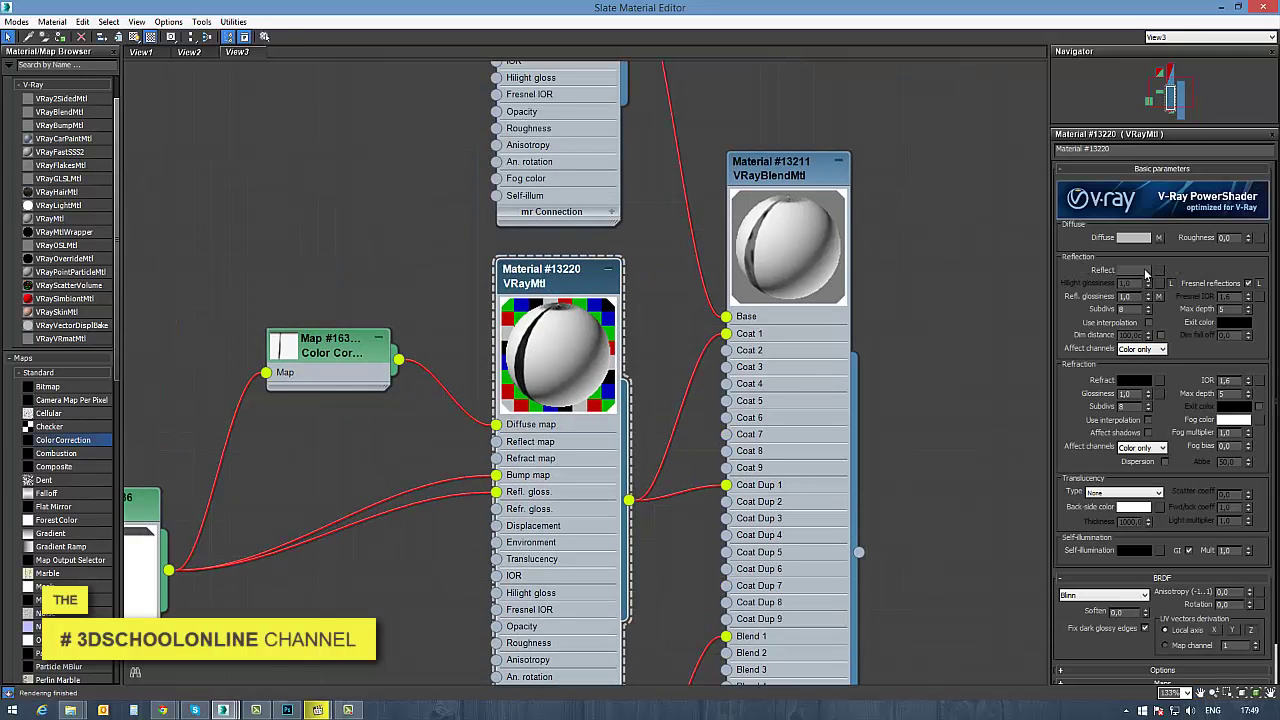
scroll(1186, 269, down, 1)
click(1140, 259)
drag(398, 118, 398, 159)
click(492, 200)
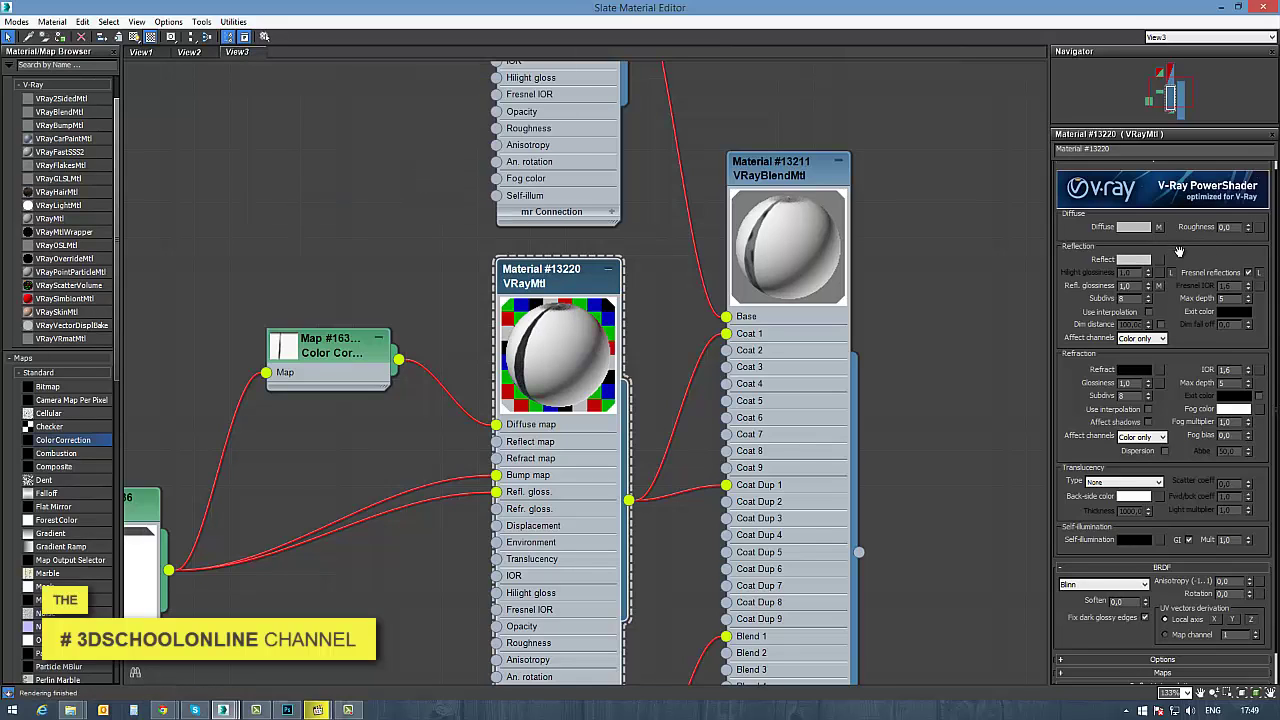
Raise the reflection glossiness map amount of coat material #13220 to 100 in its maps
scroll(1185, 275, down, 3)
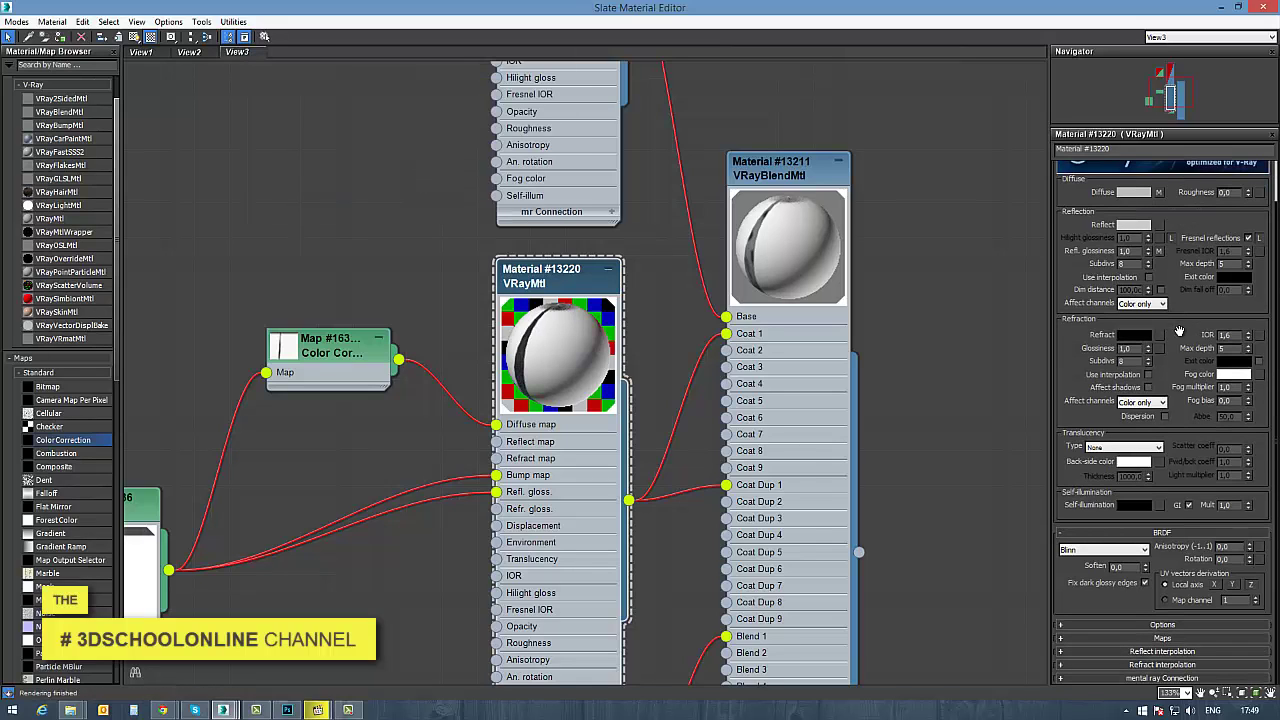
click(1160, 640)
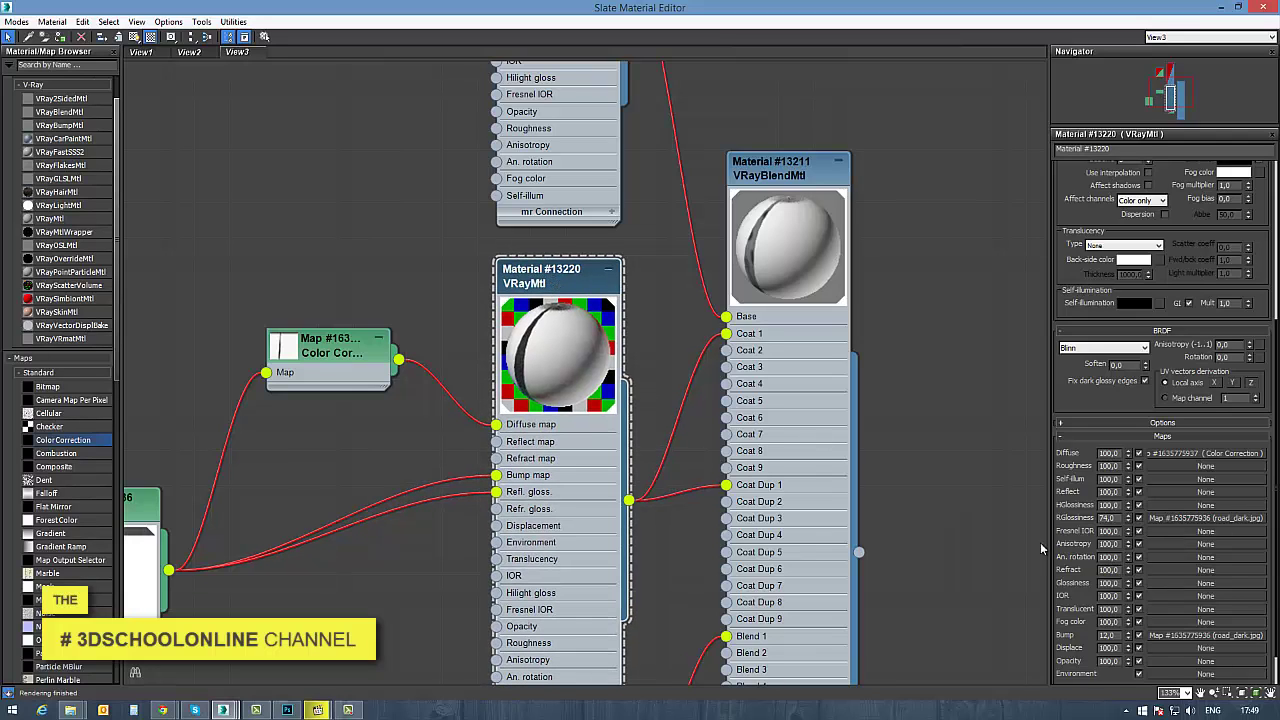
mouse_move(1130, 523)
mouse_down()
mouse_move(1130, 544)
mouse_move(1130, 499)
mouse_up()
Restore the Slate Material Editor to a floating window, re-render the region and reposition the V-Ray frame buffer
double_click(797, 6)
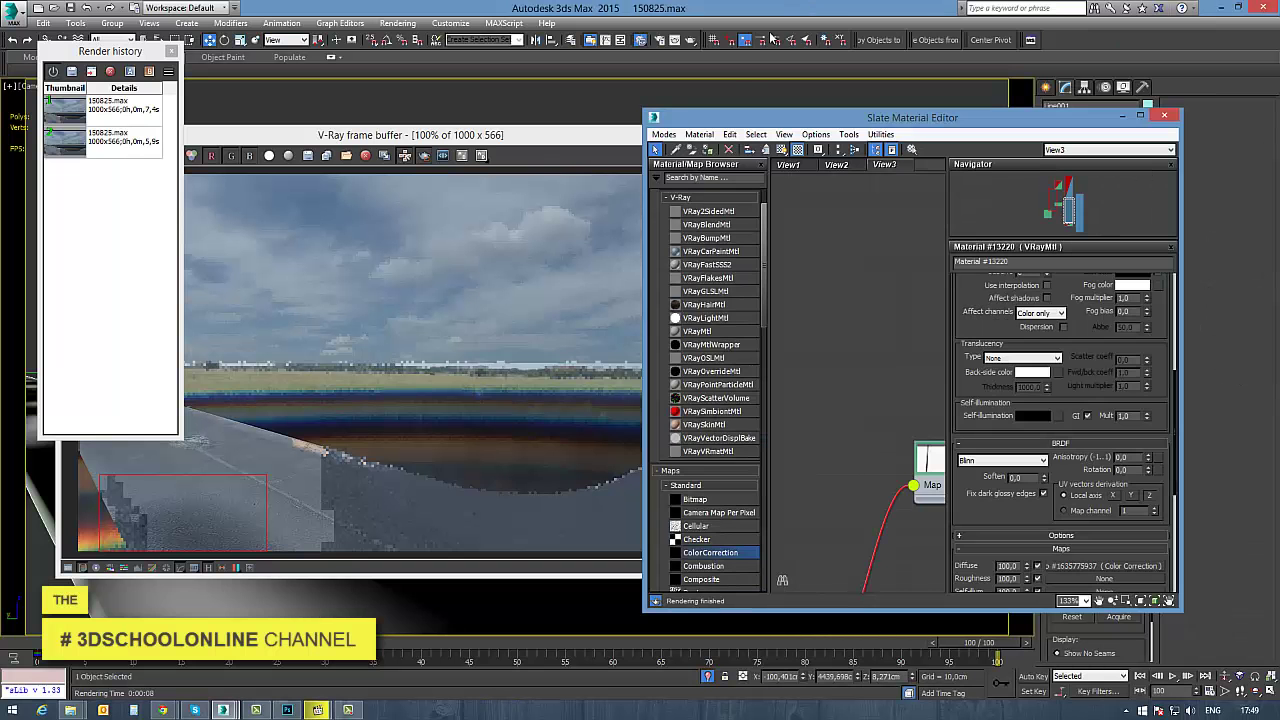
click(538, 149)
click(752, 155)
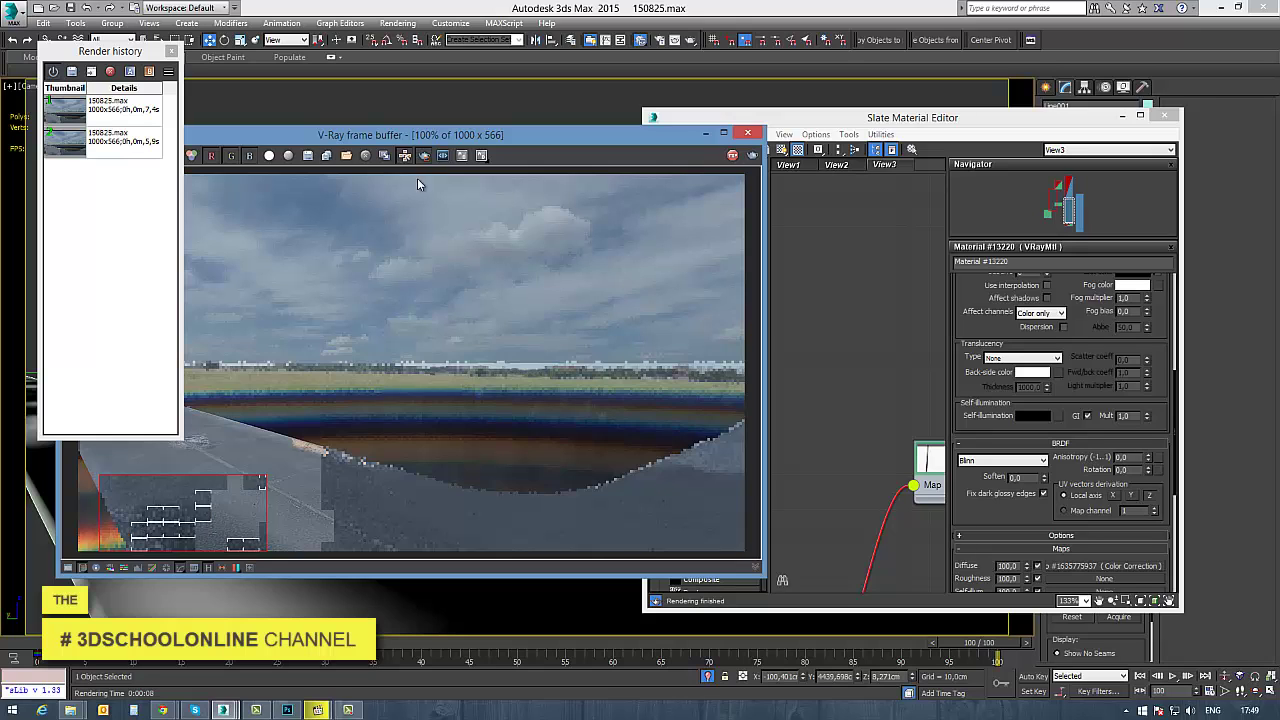
drag(482, 133, 665, 107)
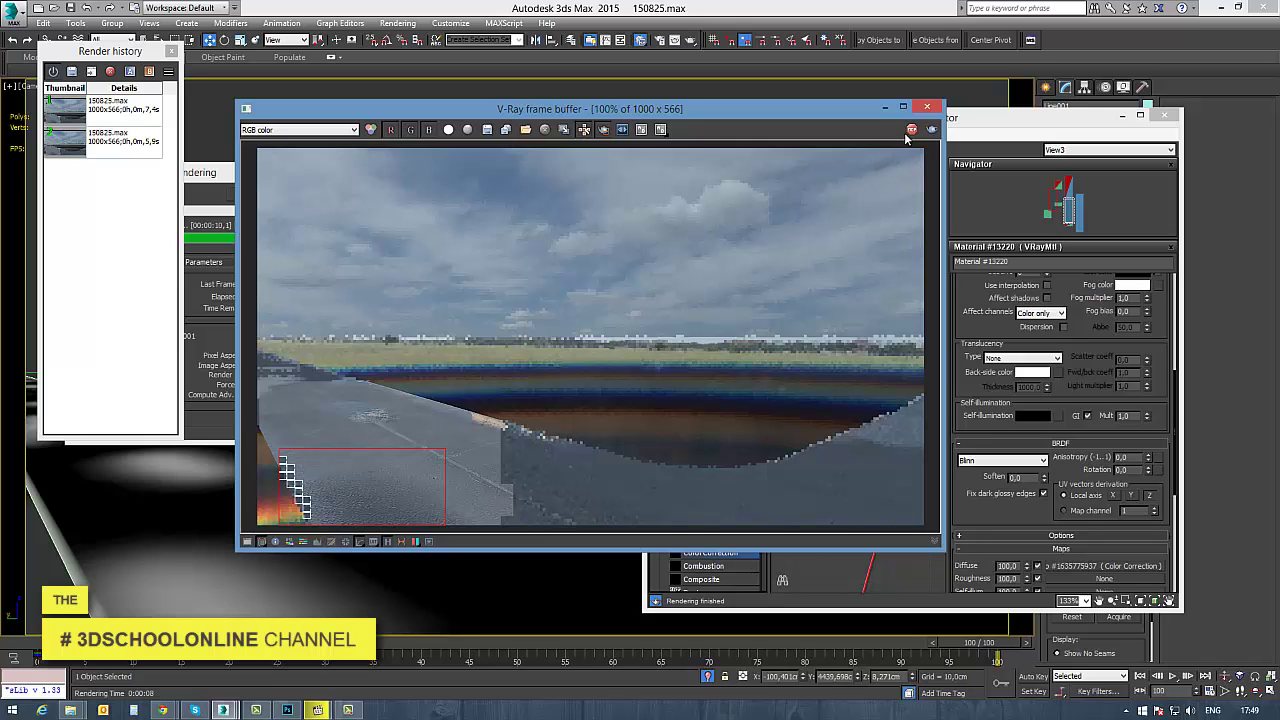
Maximize the Slate Material Editor, delete the Color Correction node and connect the road_dark.jpg bitmap directly to material #13220's diffuse map
click(968, 125)
double_click(908, 125)
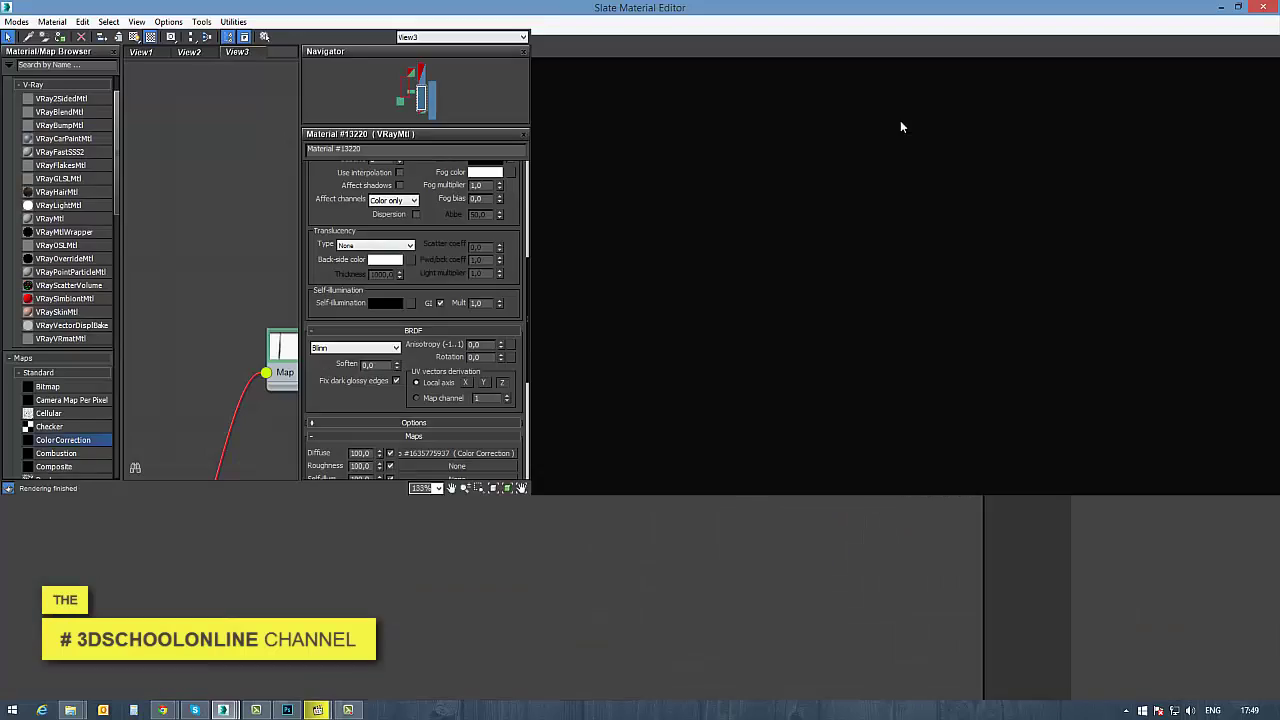
middle_drag(454, 354, 521, 296)
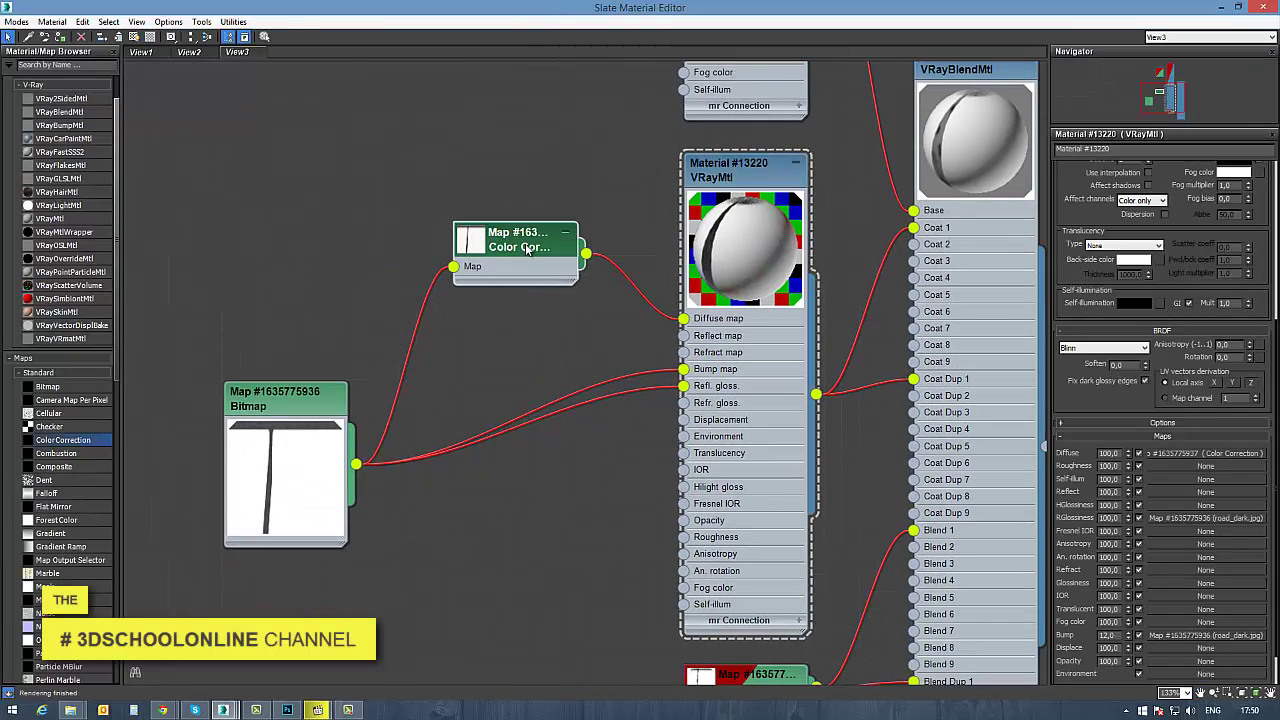
click(527, 250)
key(Delete)
drag(358, 466, 683, 318)
drag(744, 185, 728, 185)
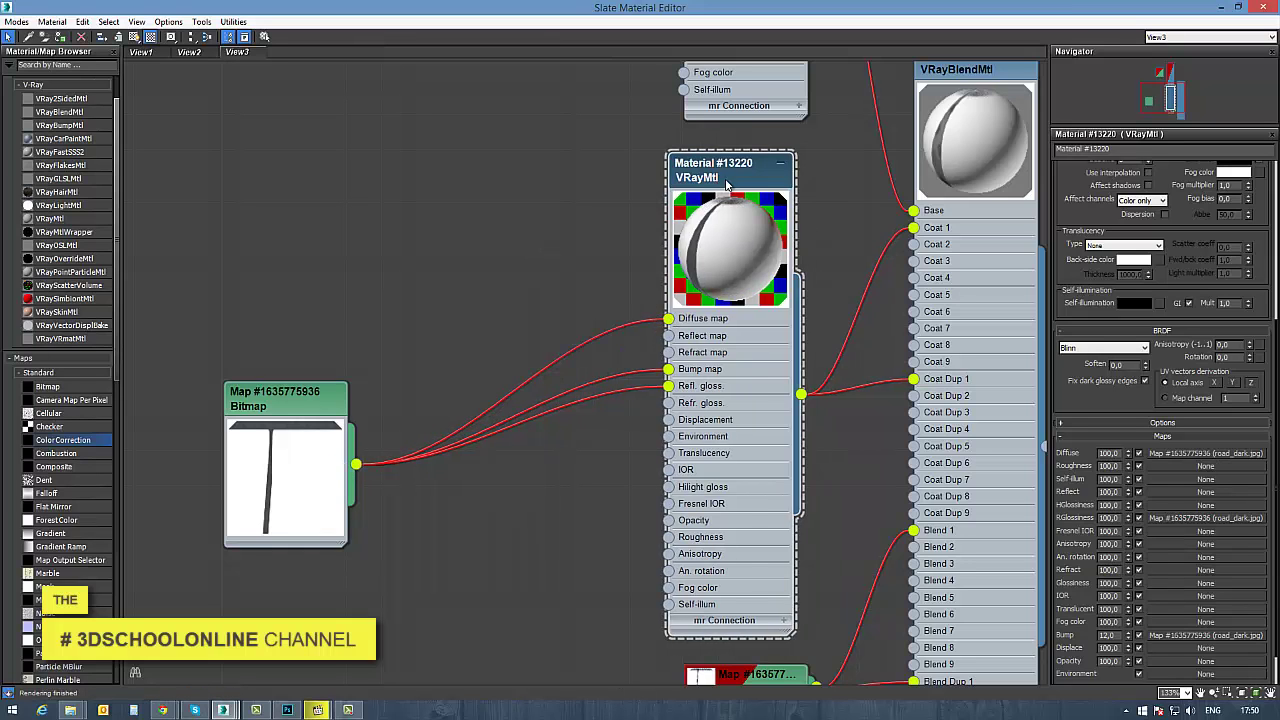
middle_drag(600, 366, 515, 359)
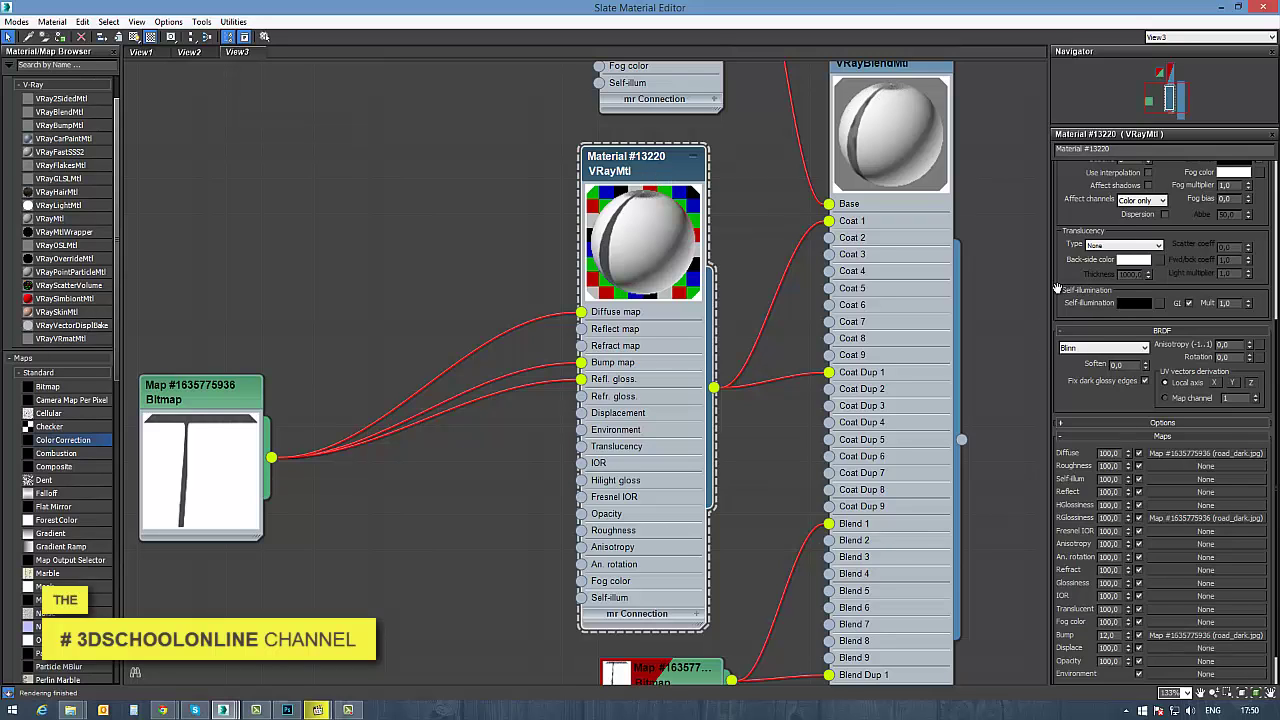
Lighten the reflection color of coat material #13220 further
scroll(1090, 250, up, 5)
click(1133, 272)
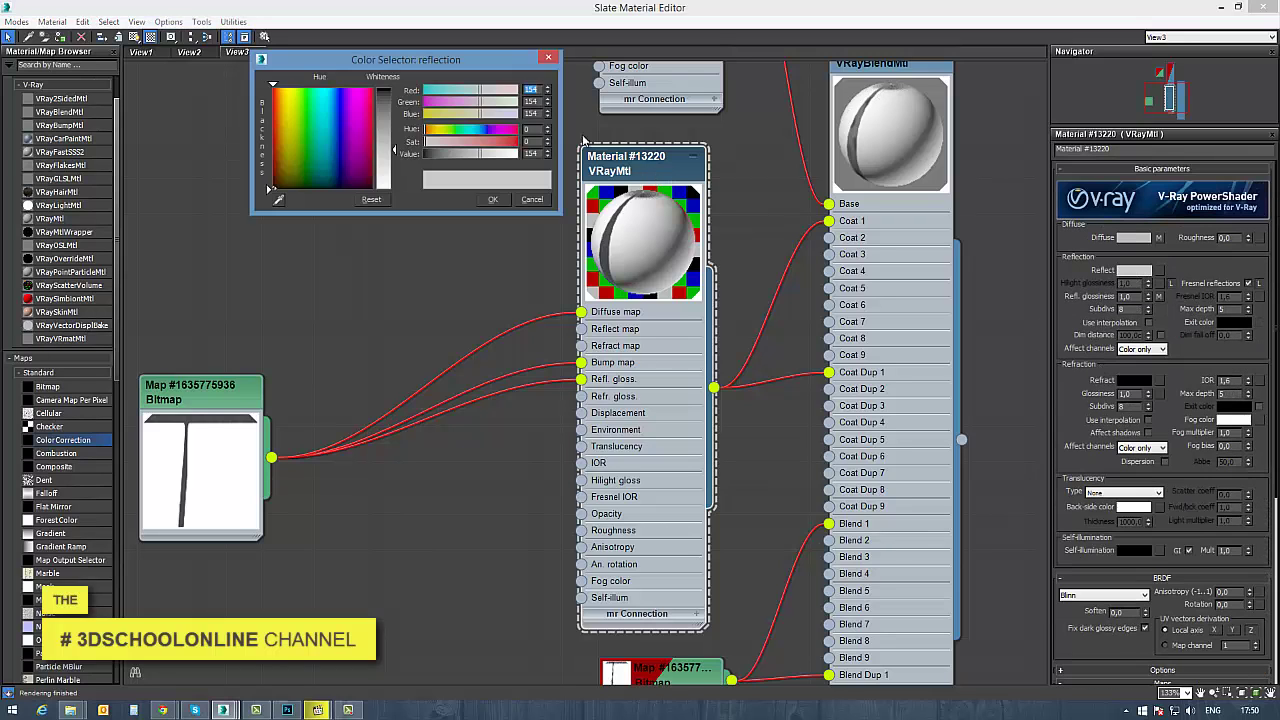
drag(394, 151, 395, 174)
click(488, 202)
click(490, 201)
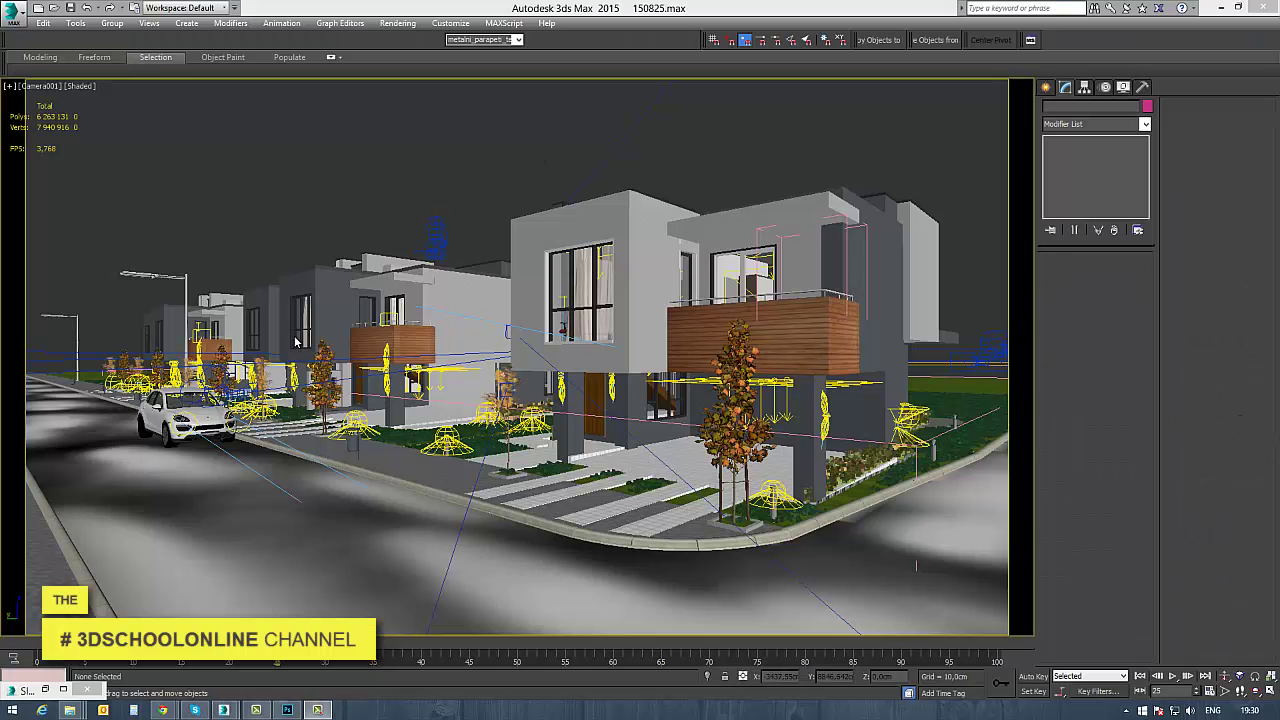
Switch to Photoshop and add a new top layer filled with Difference Clouds in road_opacity1.tif
click(287, 709)
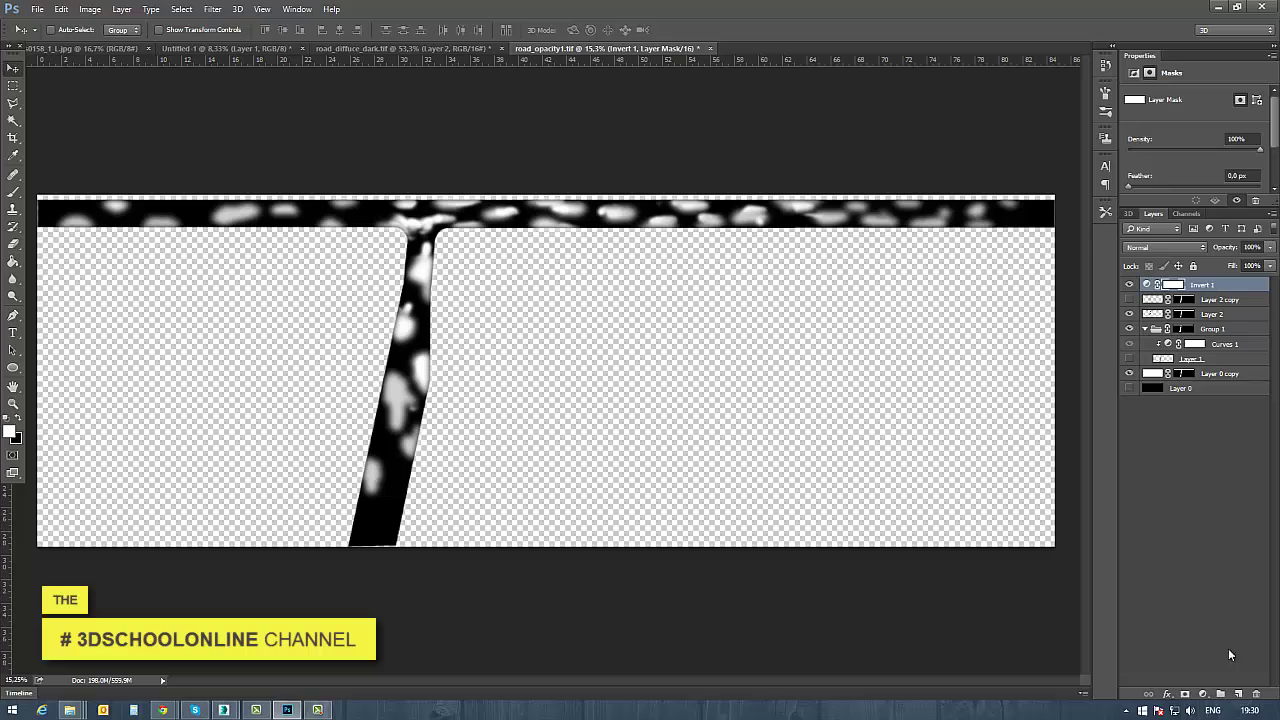
click(1238, 693)
click(213, 9)
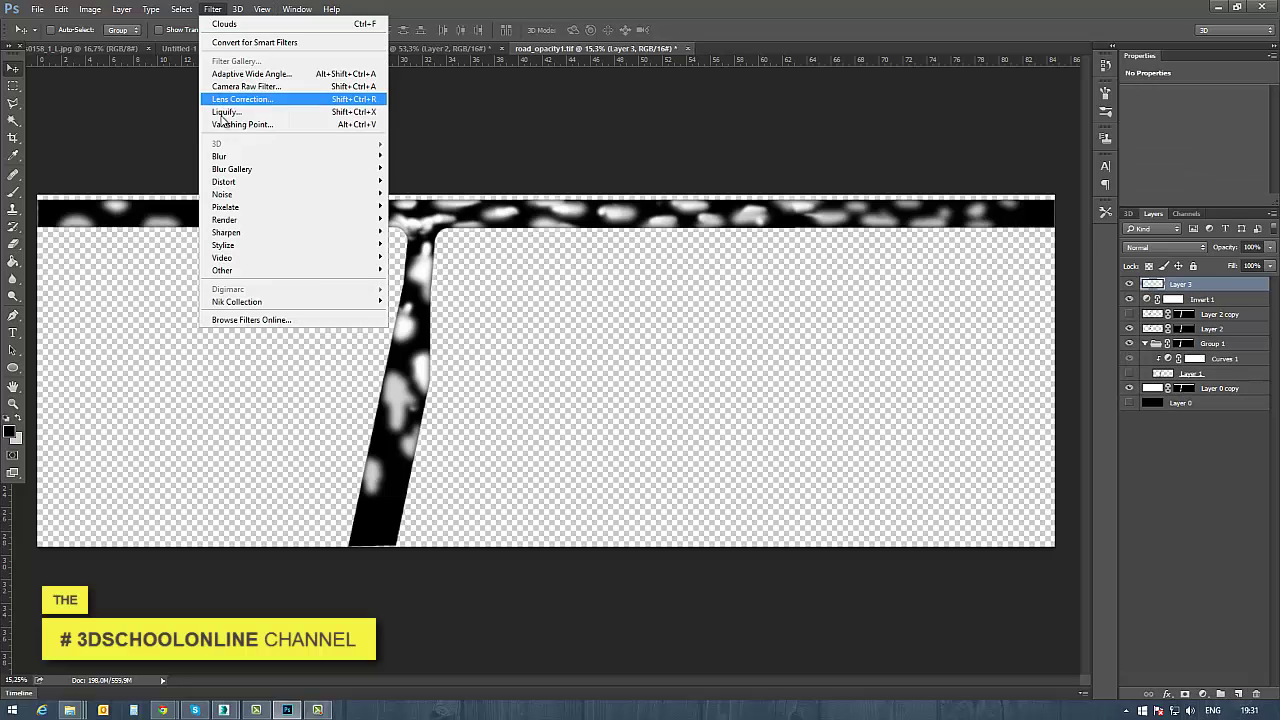
mouse_move(250, 220)
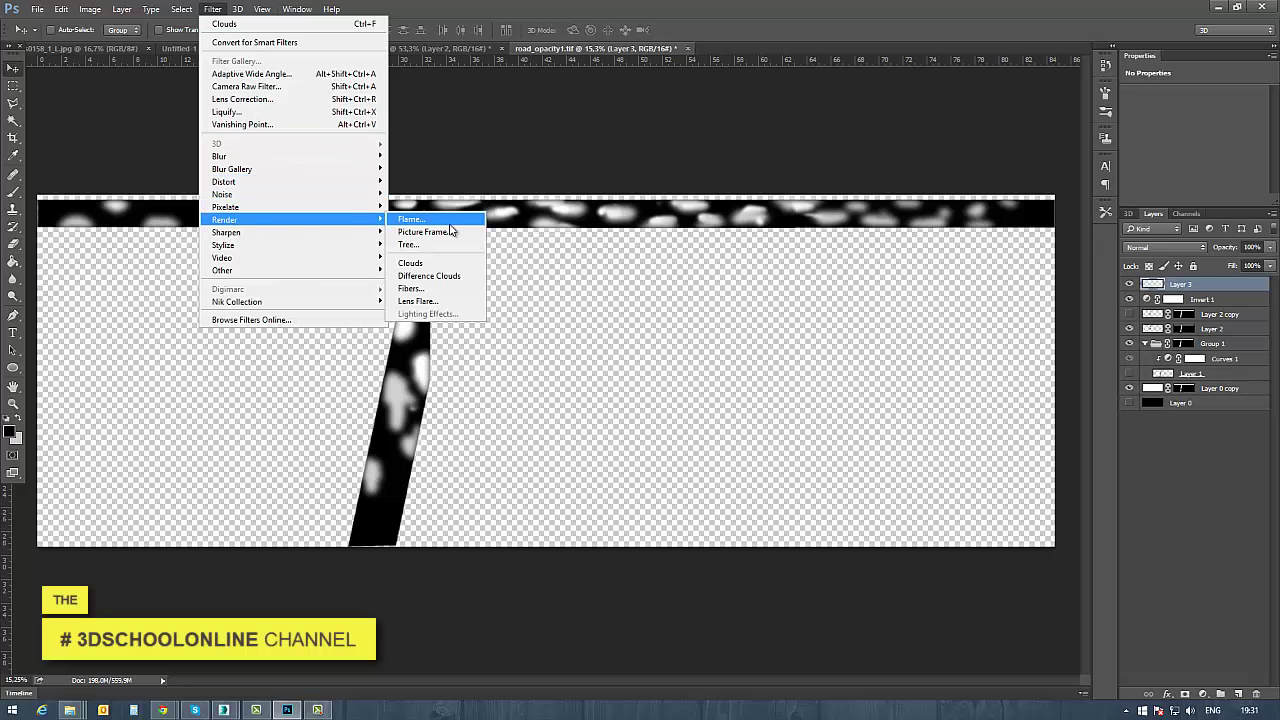
click(431, 277)
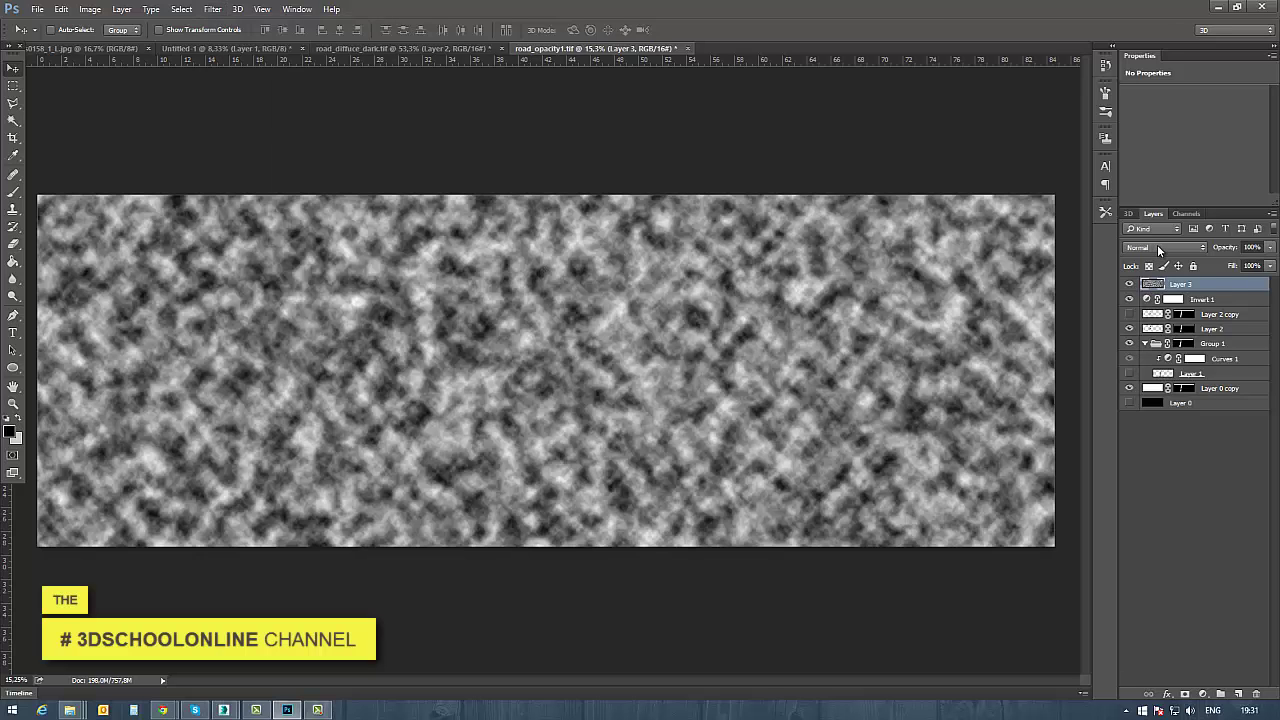
Blend the clouds layer with Multiply and mask it to the road shape using Layer 2 copy's mask
click(1157, 247)
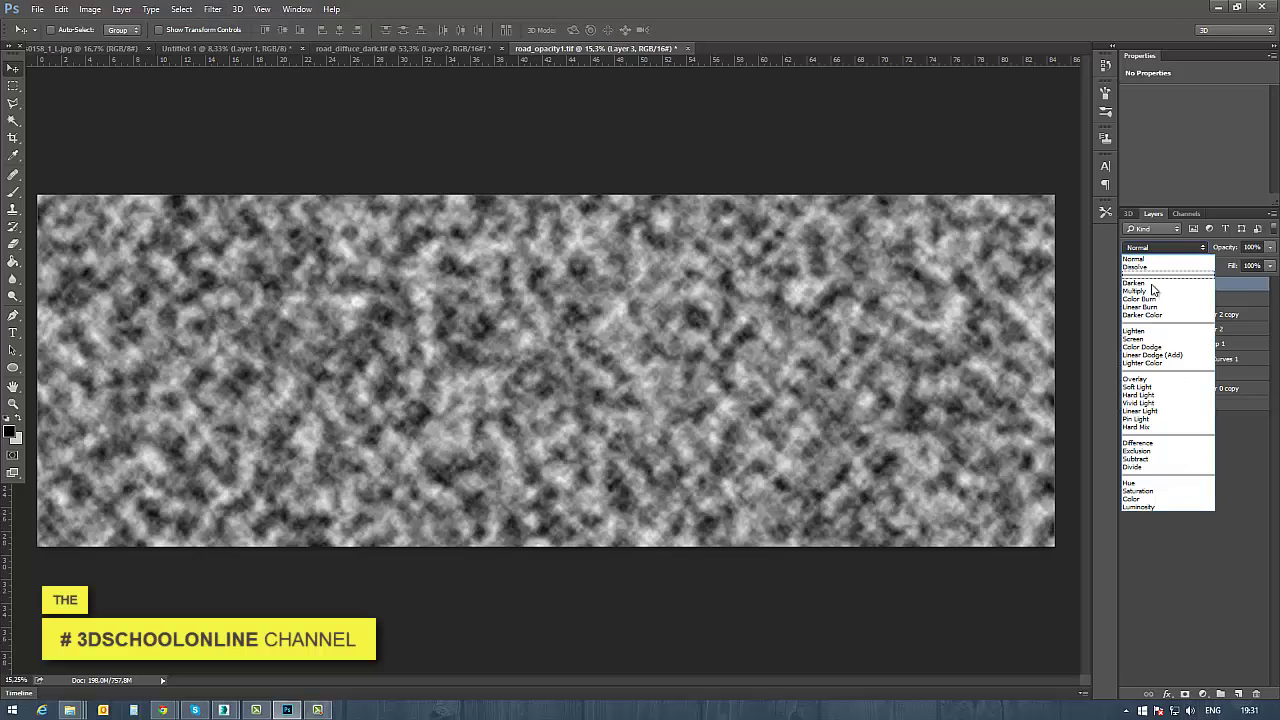
click(1160, 289)
ctrl+click(1185, 316)
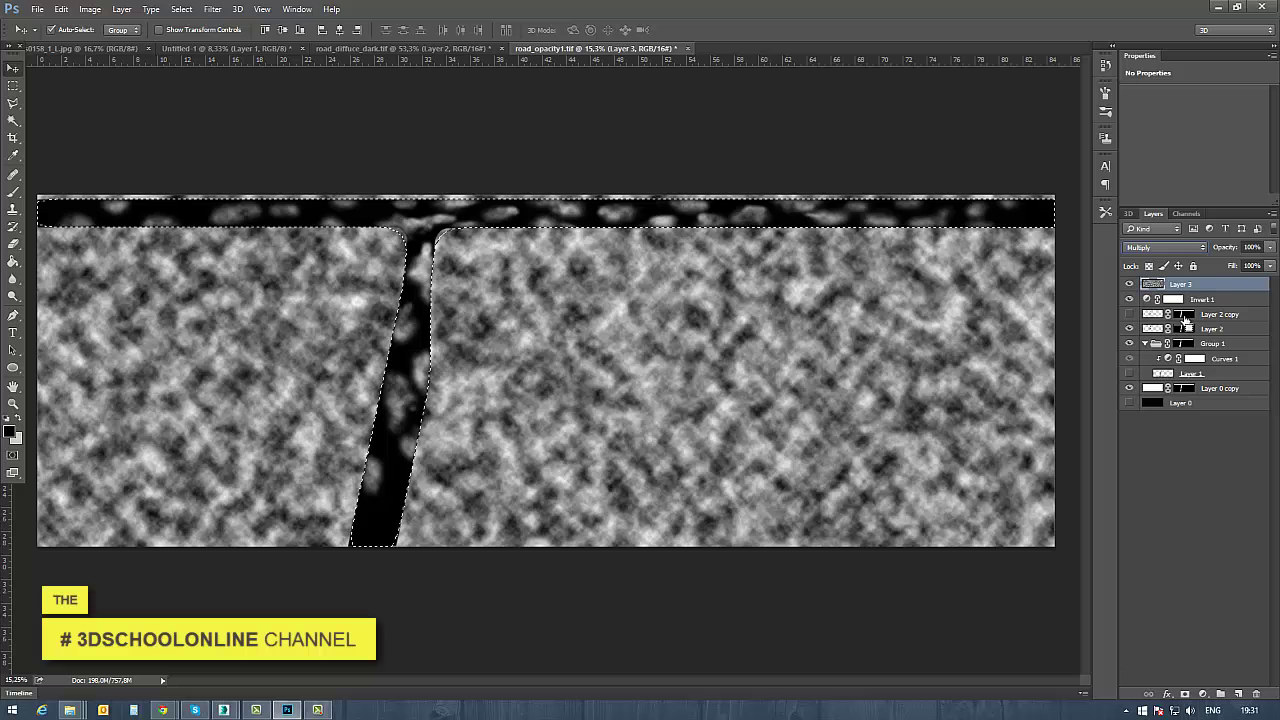
click(1186, 693)
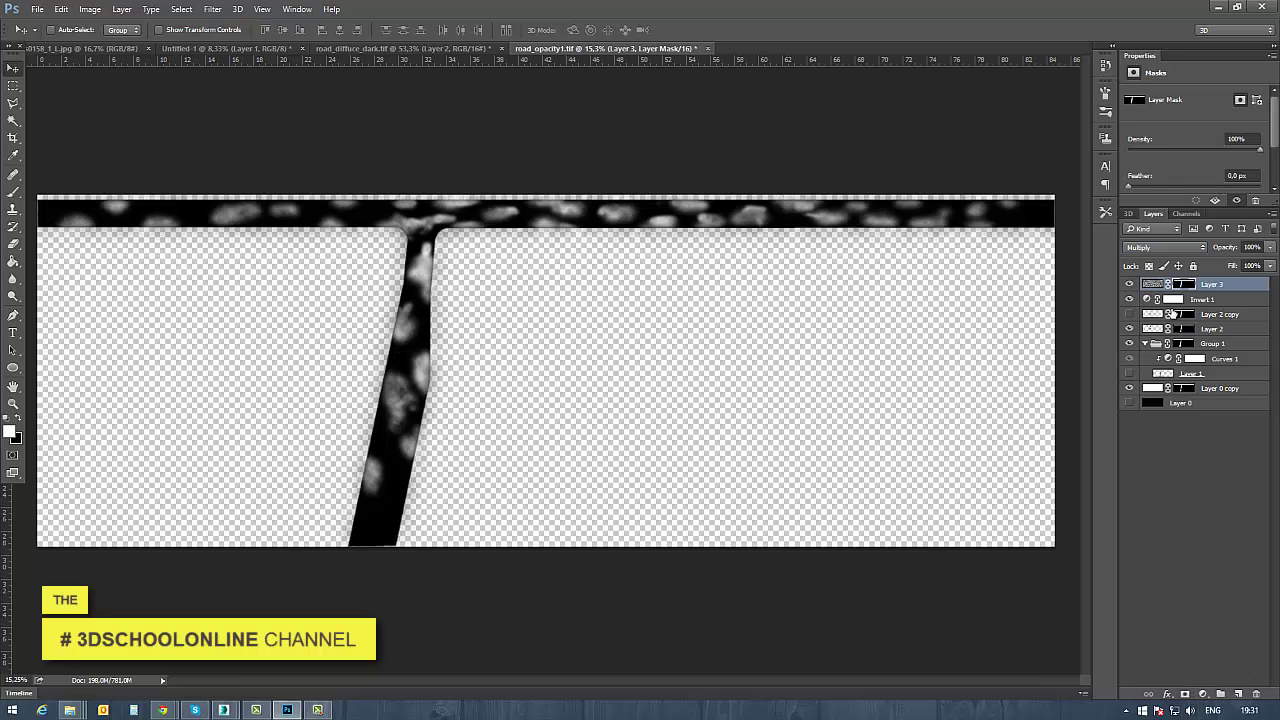
Set the clouds layer's blend mode back to Normal and lower its opacity to 61%
click(1153, 286)
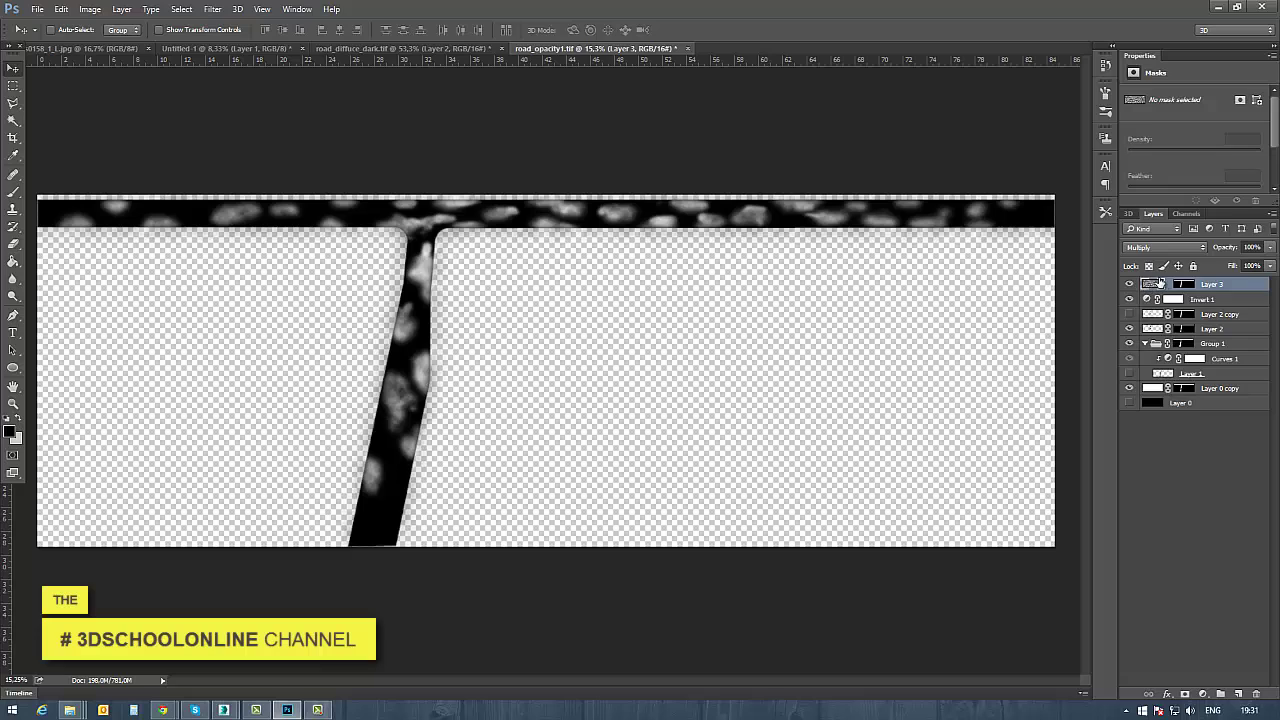
click(1165, 244)
click(1141, 255)
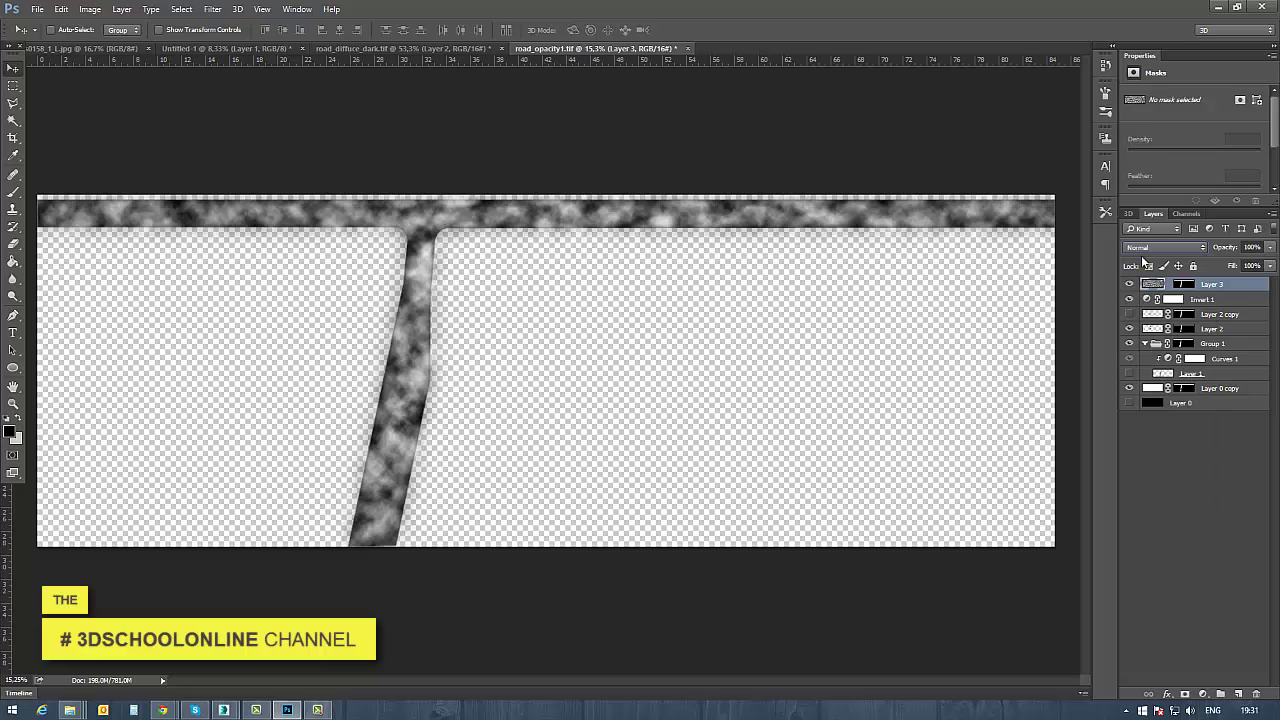
drag(1221, 251, 1203, 251)
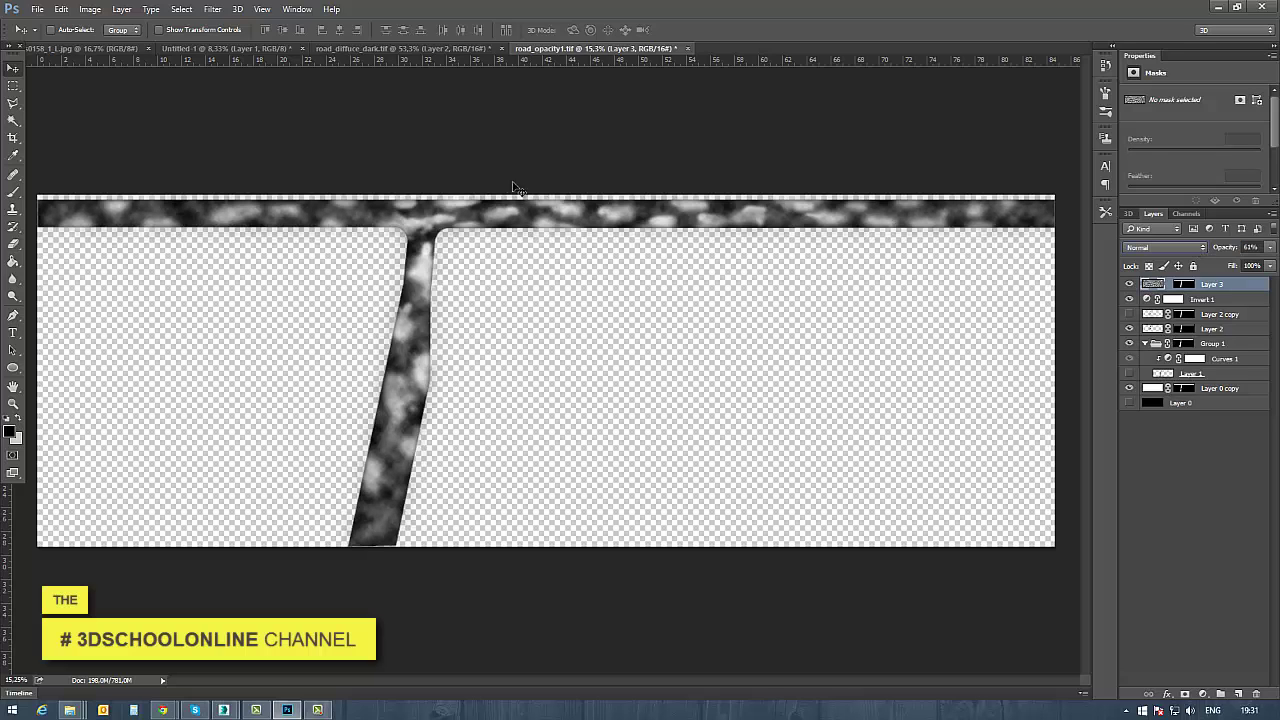
Fine-tune the clouds layer's opacity to 49% while checking the road patches up close
key(alt)
alt+scroll(390, 300, up, 5)
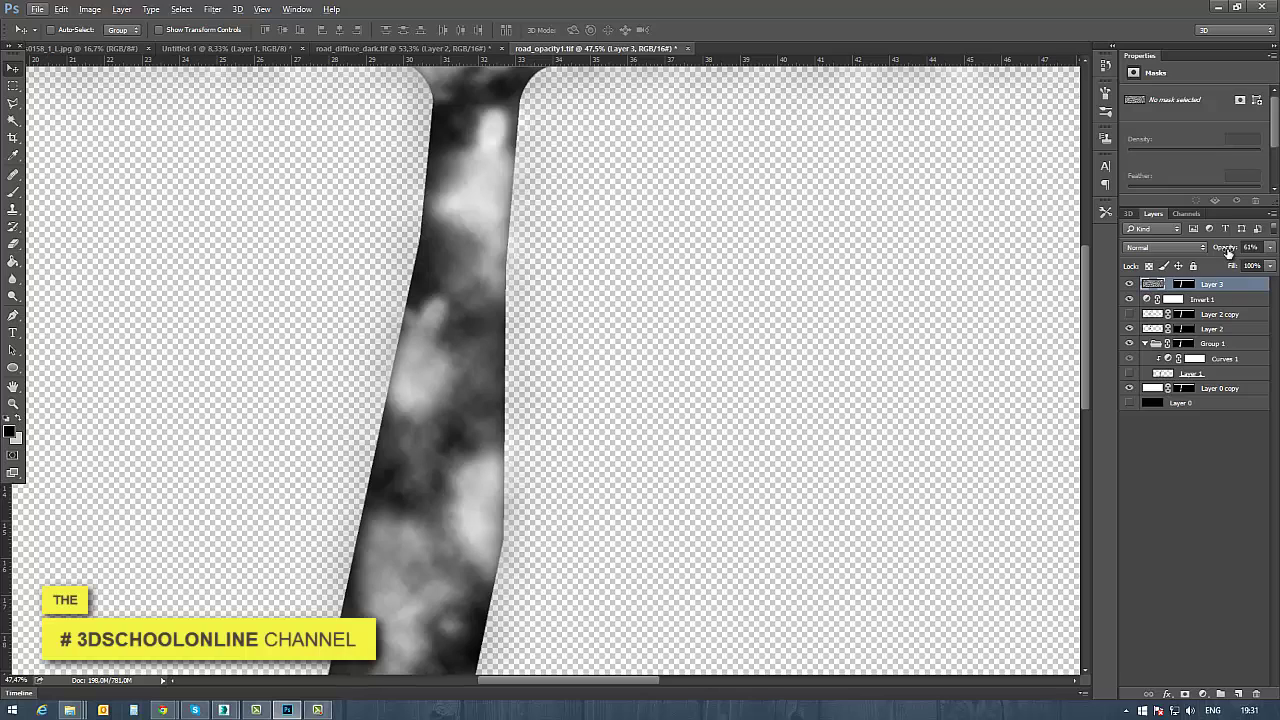
mouse_move(1228, 252)
mouse_down()
mouse_move(1202, 250)
mouse_move(1220, 248)
mouse_up()
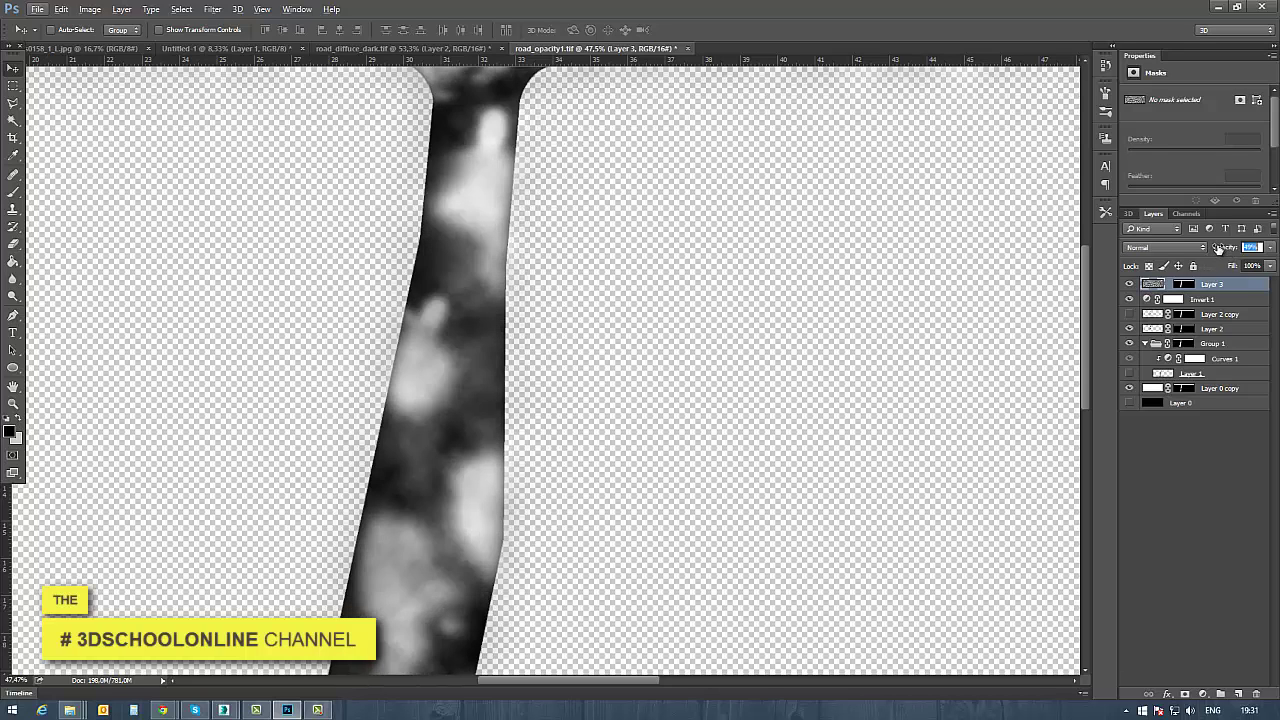
drag(625, 320, 651, 184)
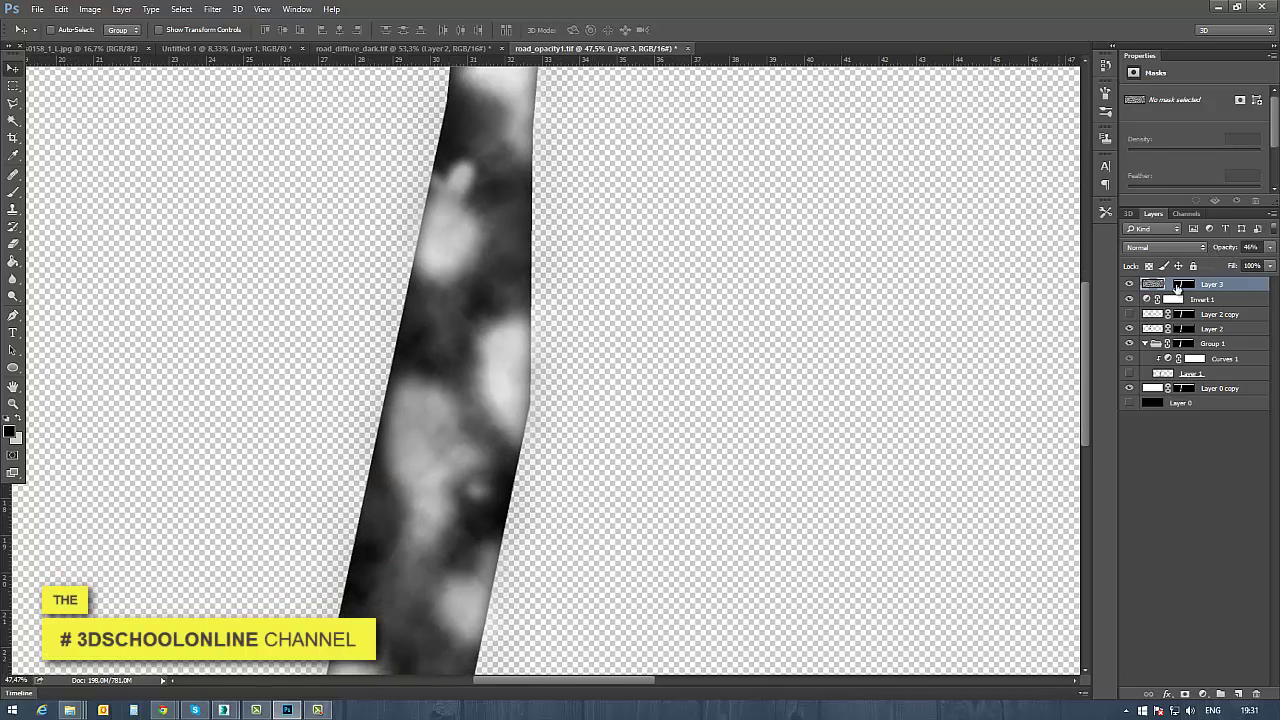
drag(1230, 251, 1233, 250)
alt+scroll(655, 380, down, 5)
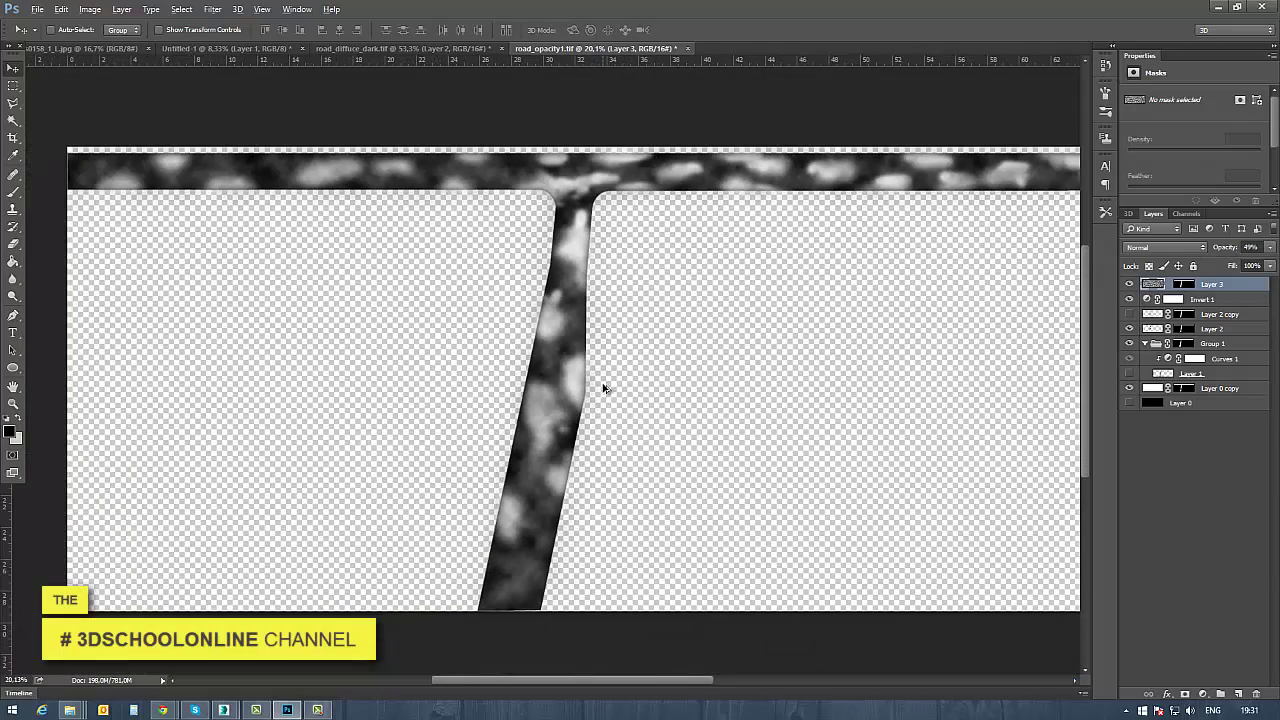
key(alt)
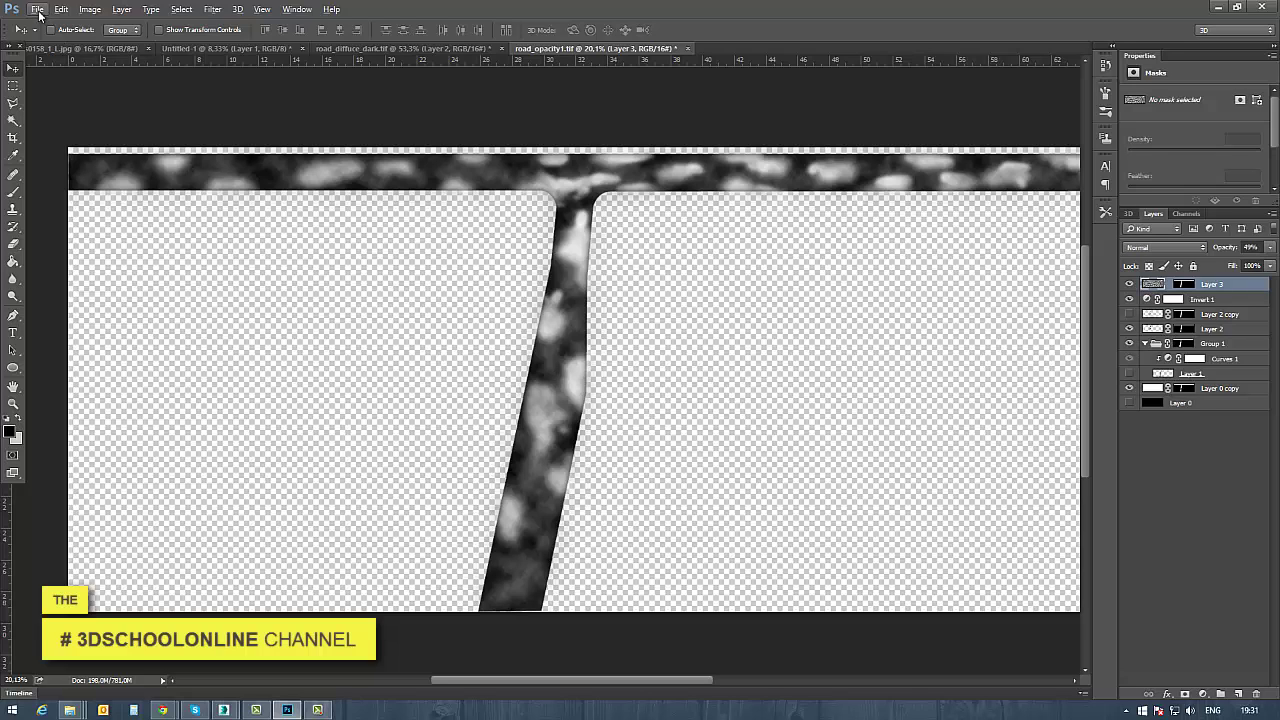
click(37, 10)
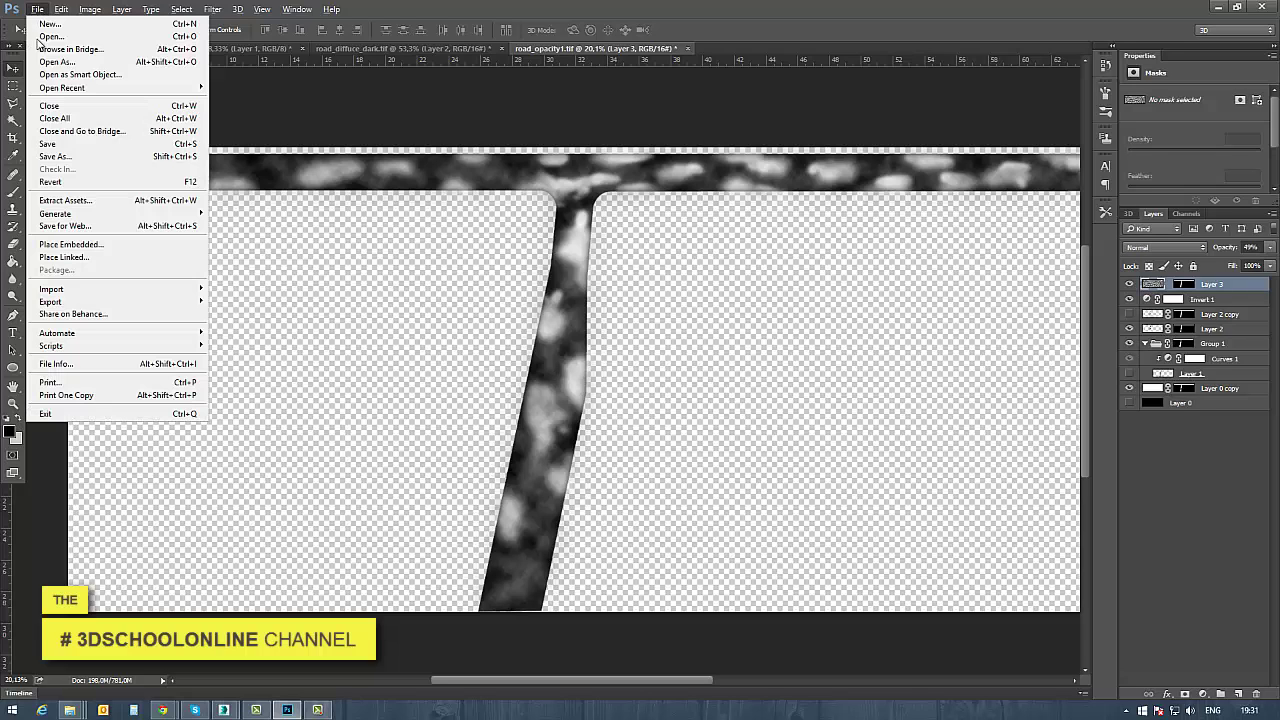
click(55, 160)
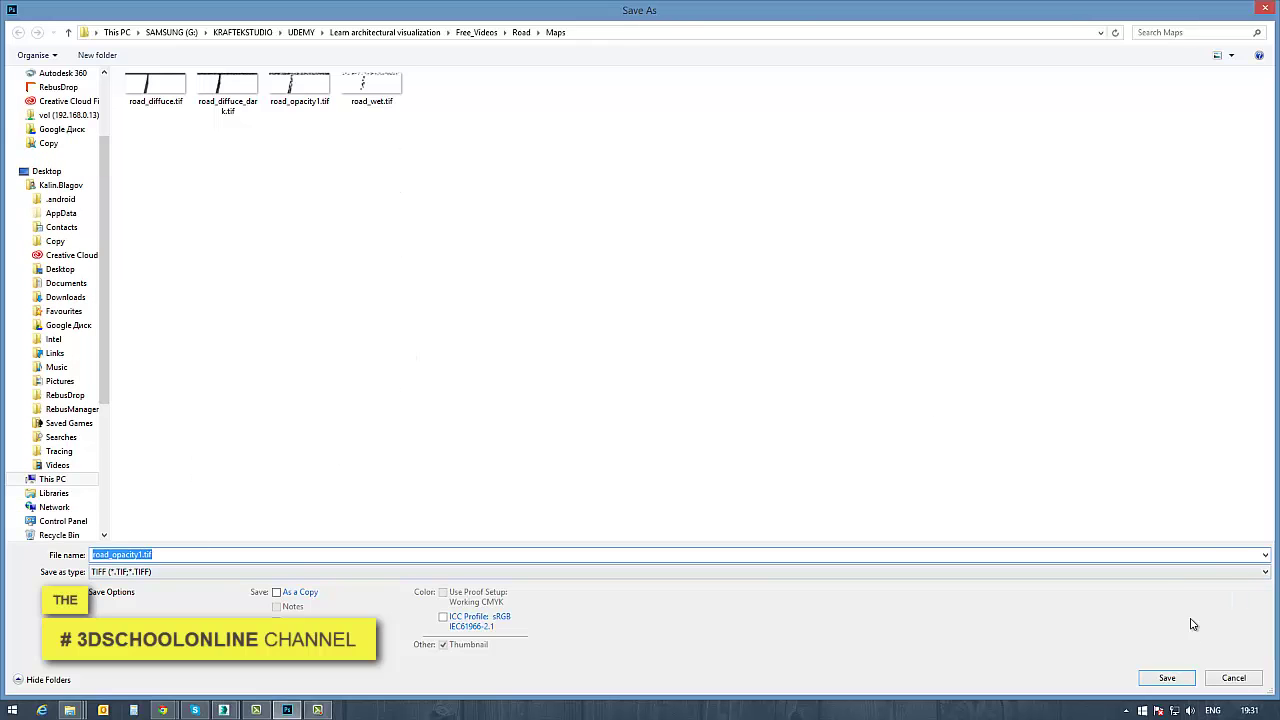
click(1233, 679)
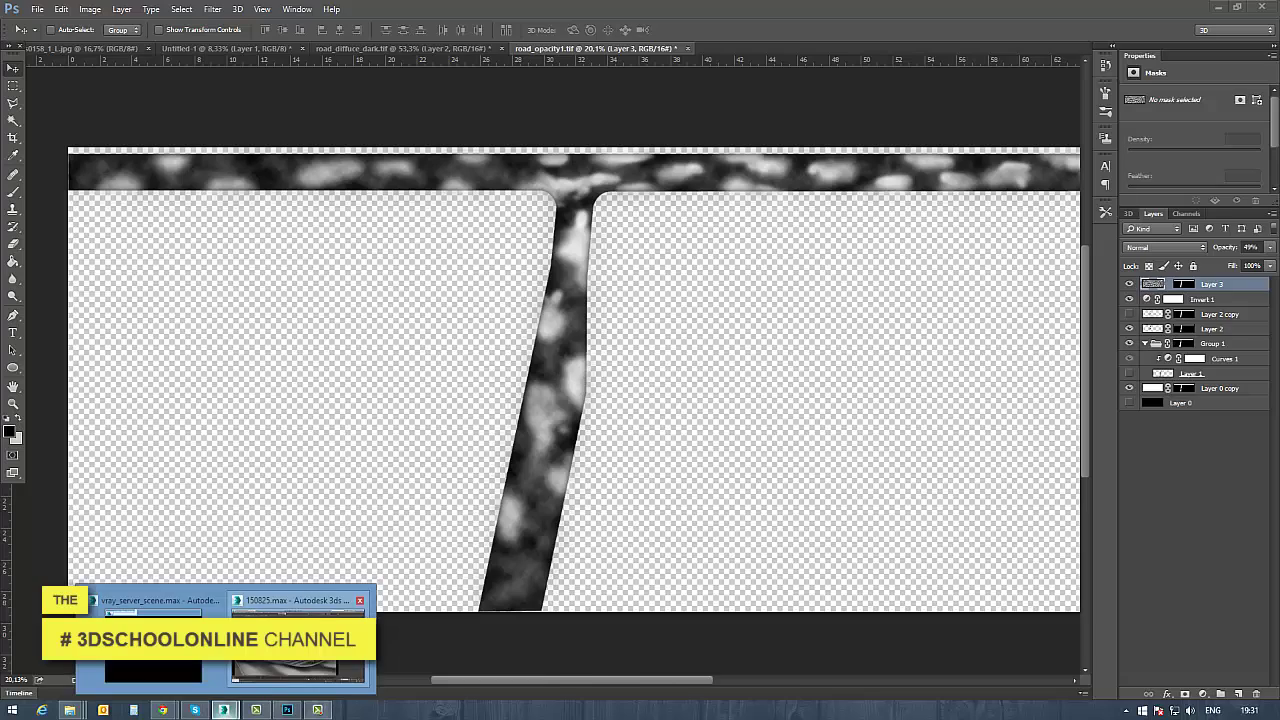
Switch to the 150825.max scene in 3ds Max and test-render a new V-Ray frame buffer region over the foreground road
click(224, 709)
right_click(438, 447)
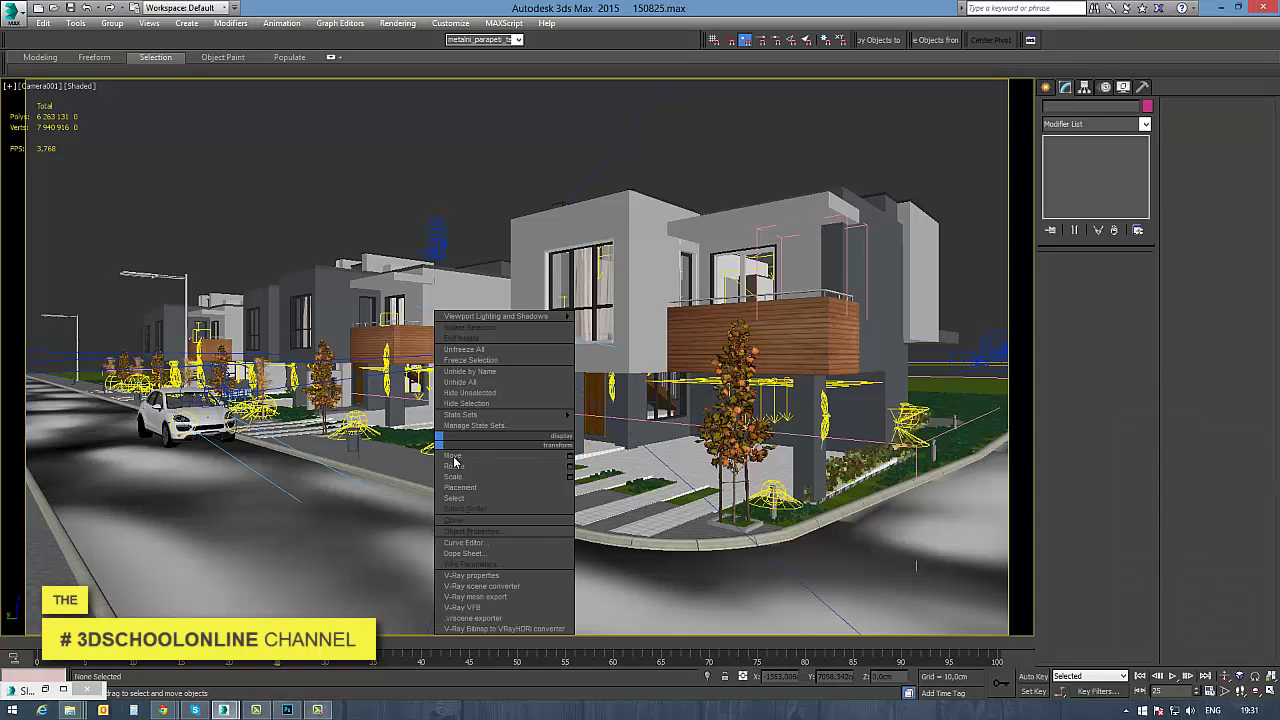
click(461, 603)
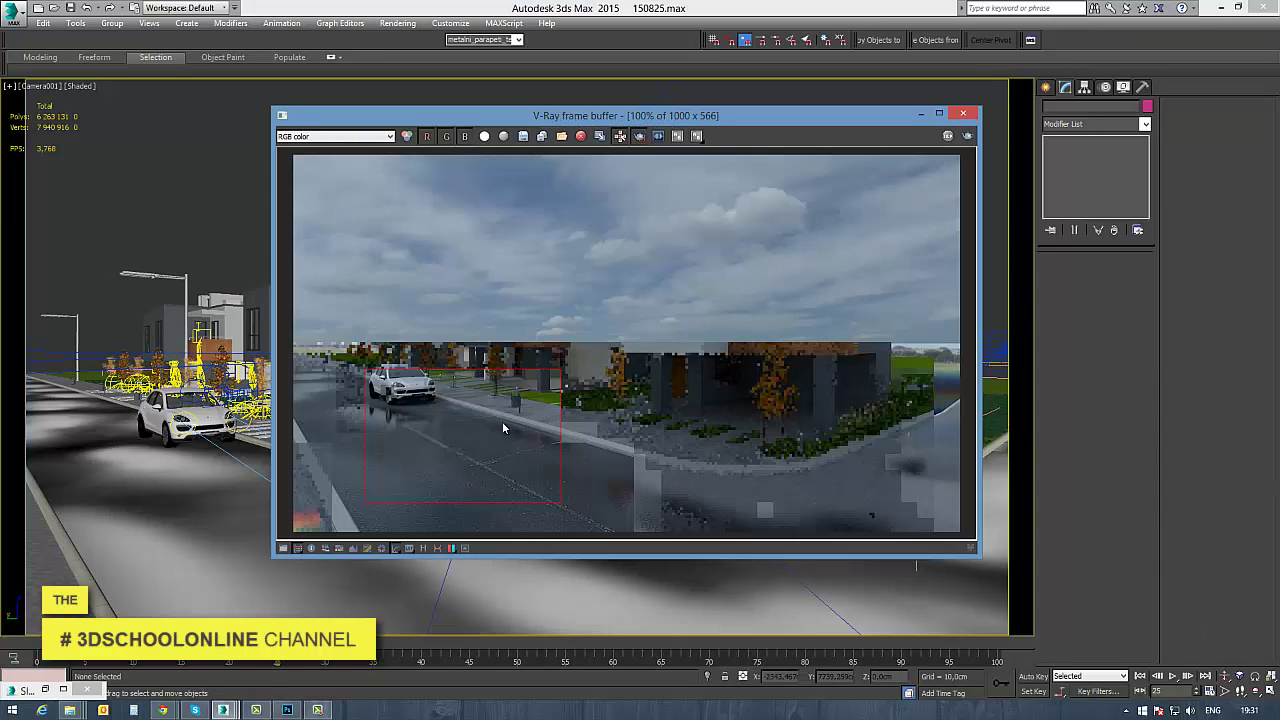
scroll(400, 455, up, 2)
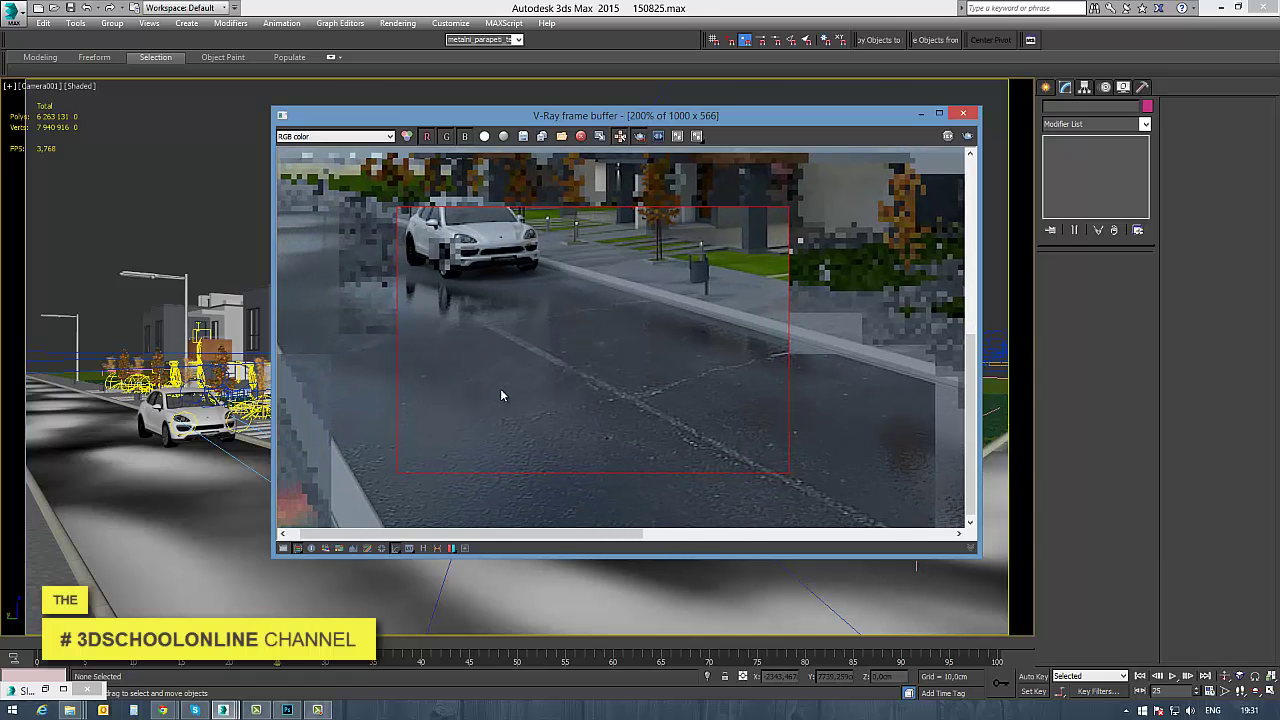
scroll(538, 364, down, 2)
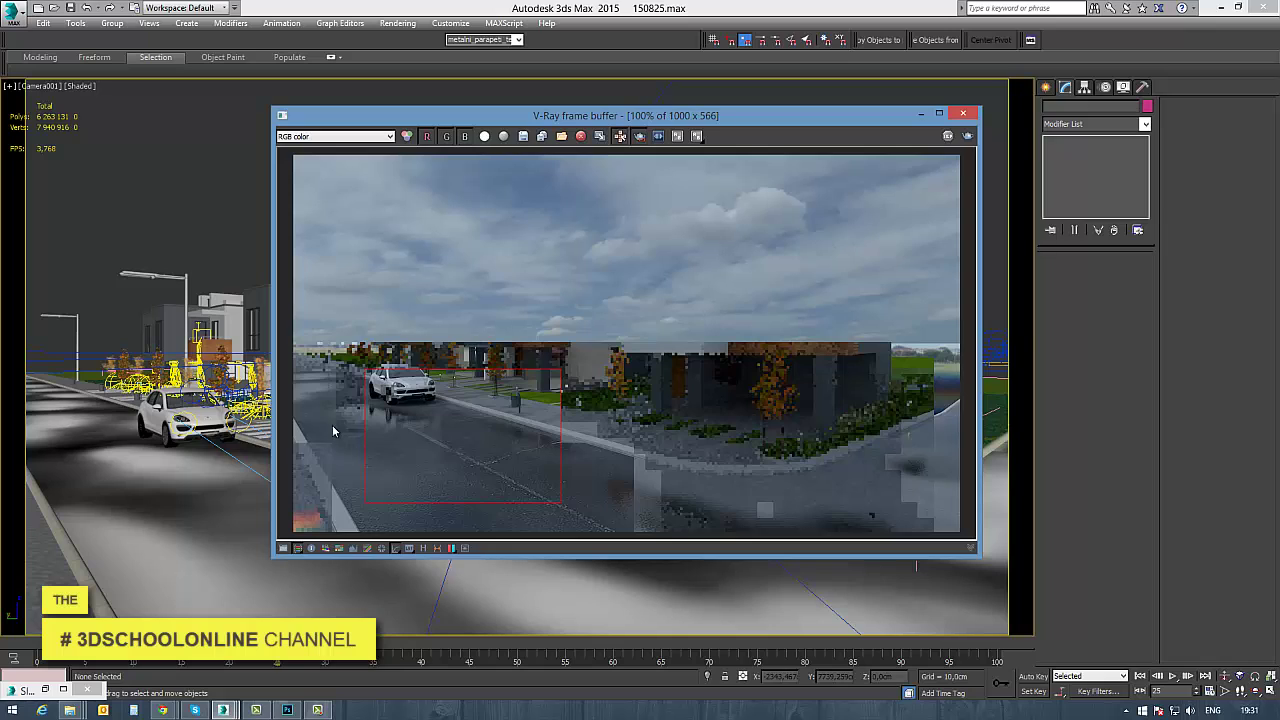
drag(573, 544, 657, 540)
click(967, 136)
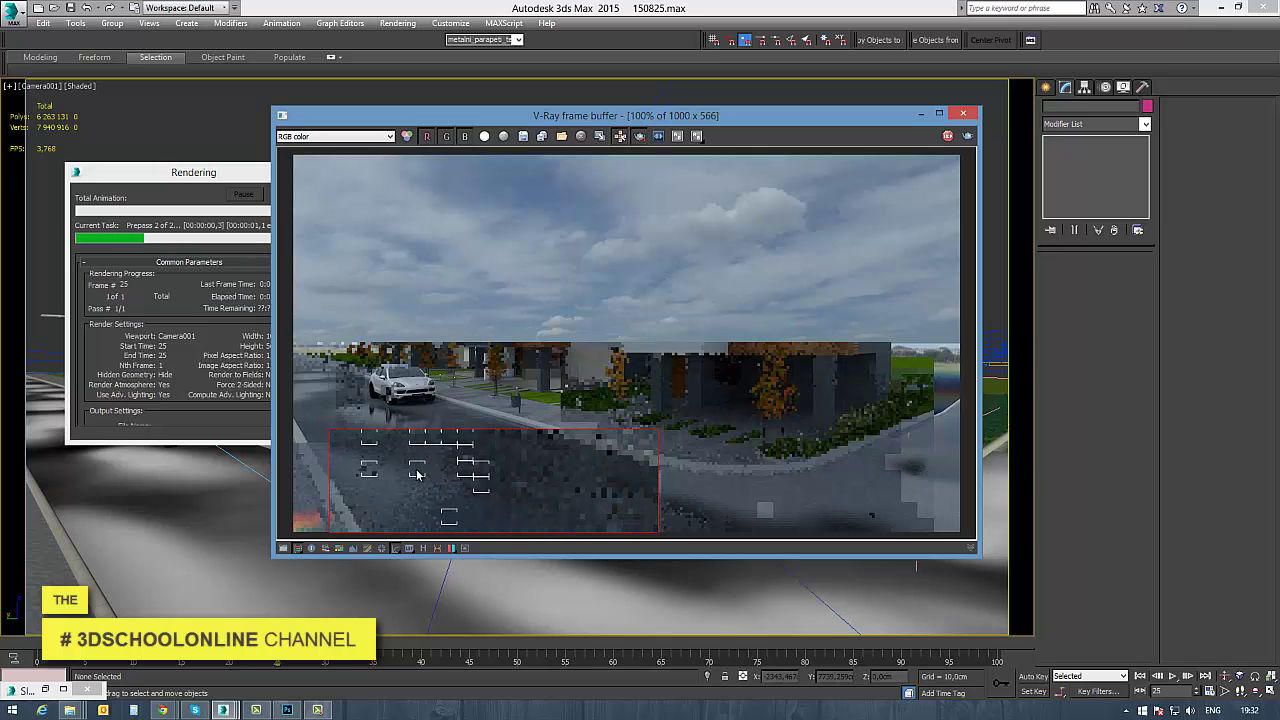
click(962, 116)
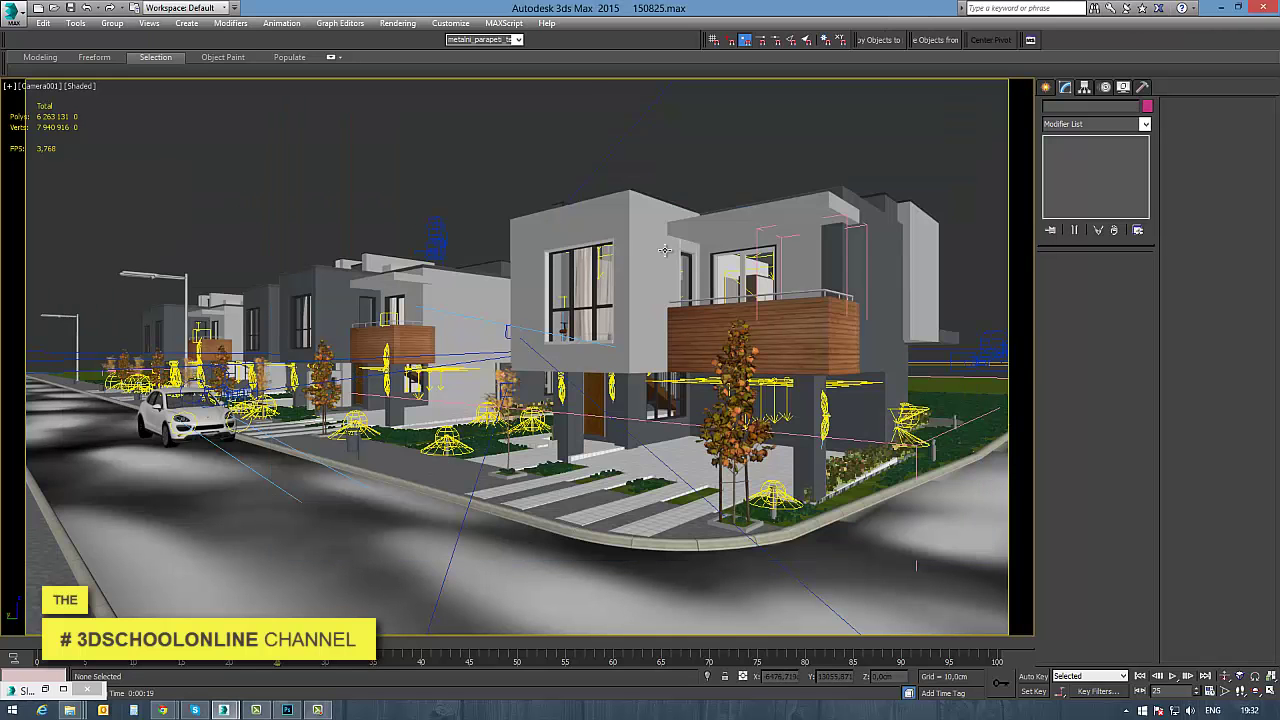
Open the road blend's base VRayMtl in the Slate Material Editor and disconnect the bitmap from its diffuse map input
key(m)
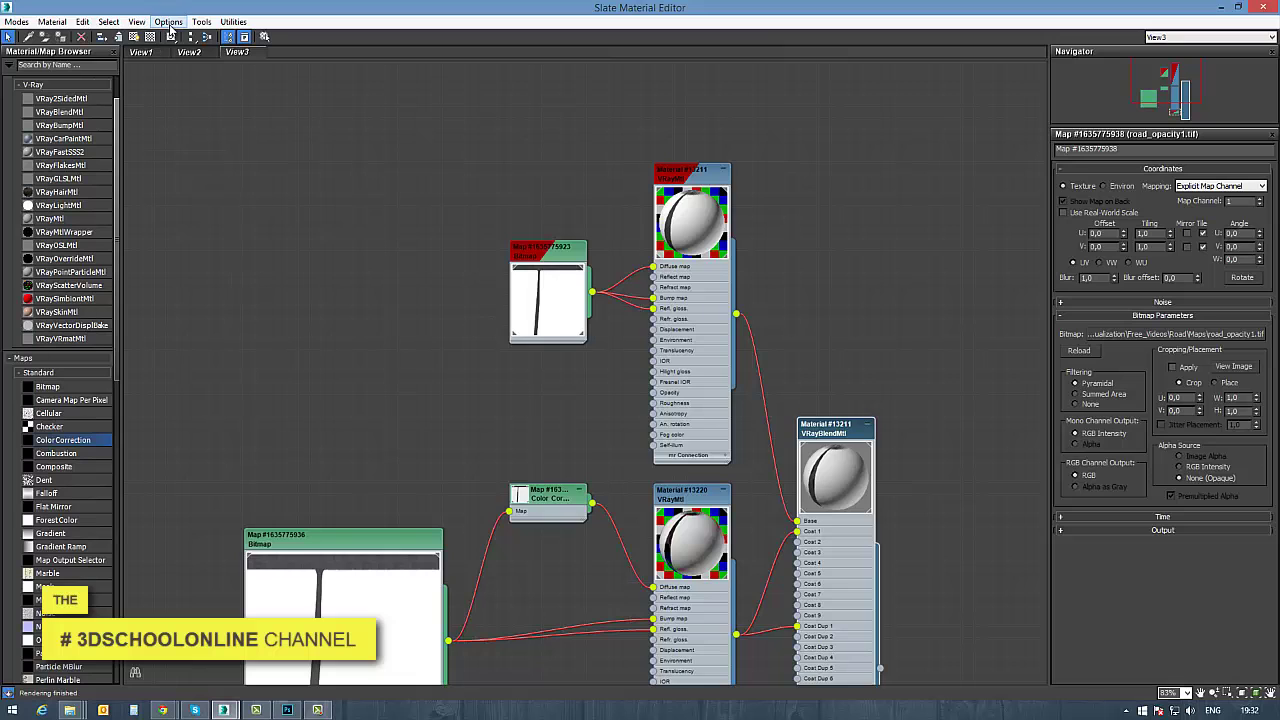
scroll(520, 257, down, 2)
scroll(546, 293, up, 1)
scroll(546, 293, up, 1)
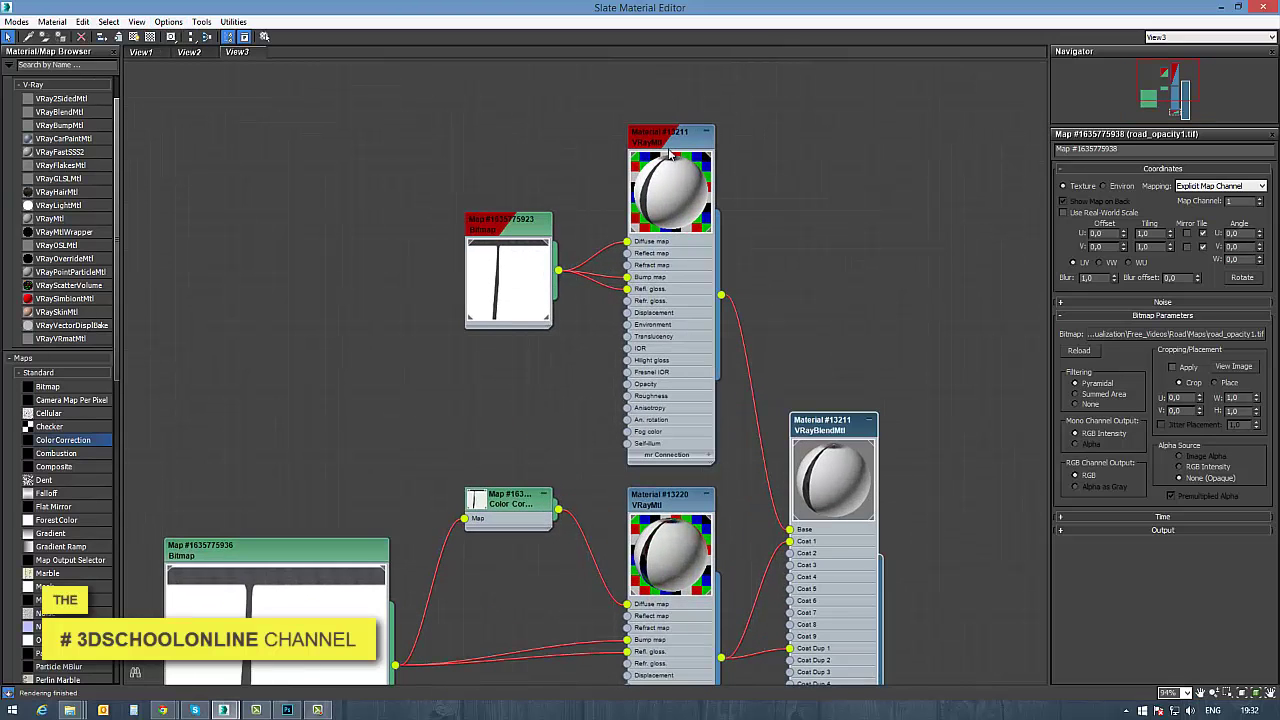
double_click(665, 140)
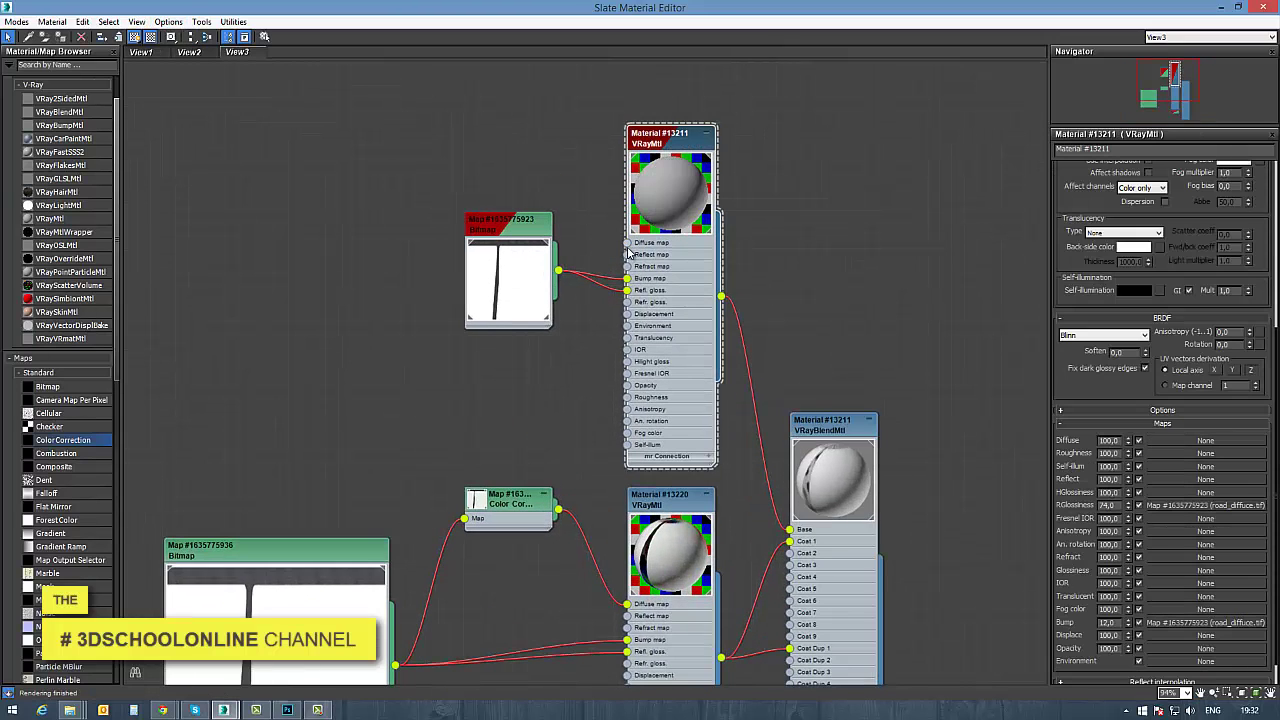
drag(627, 243, 535, 145)
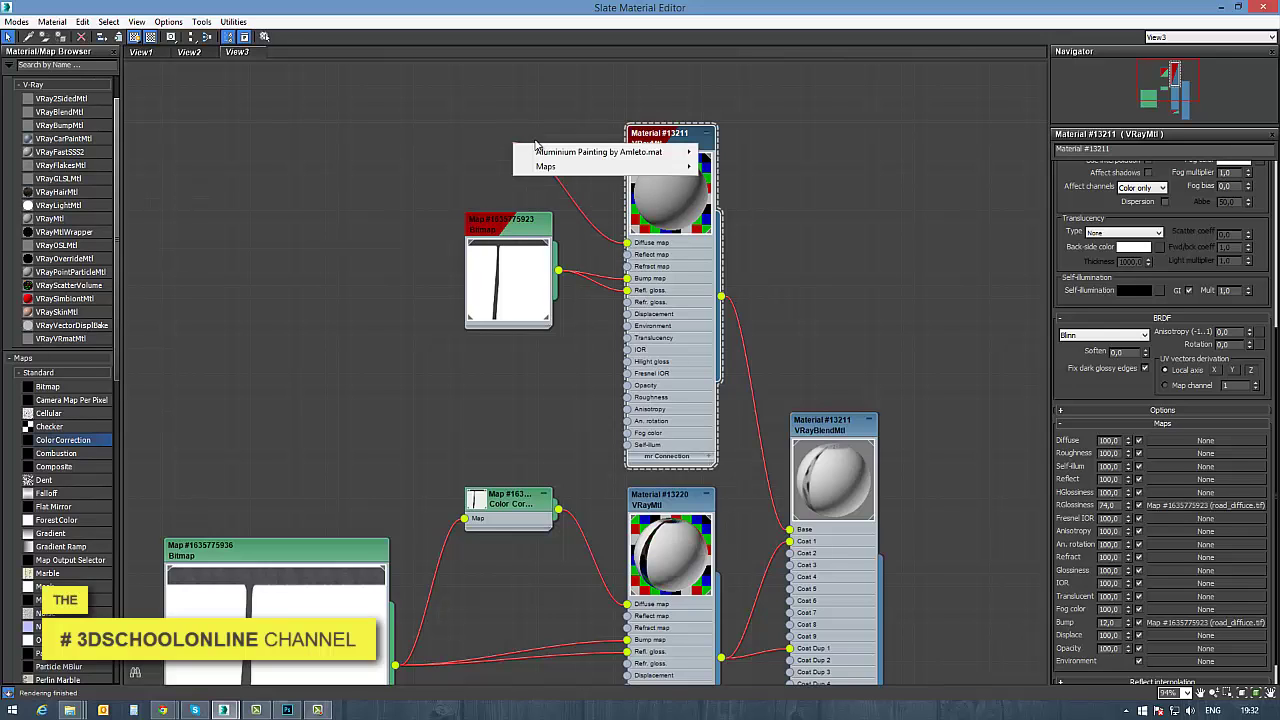
mouse_move(545, 166)
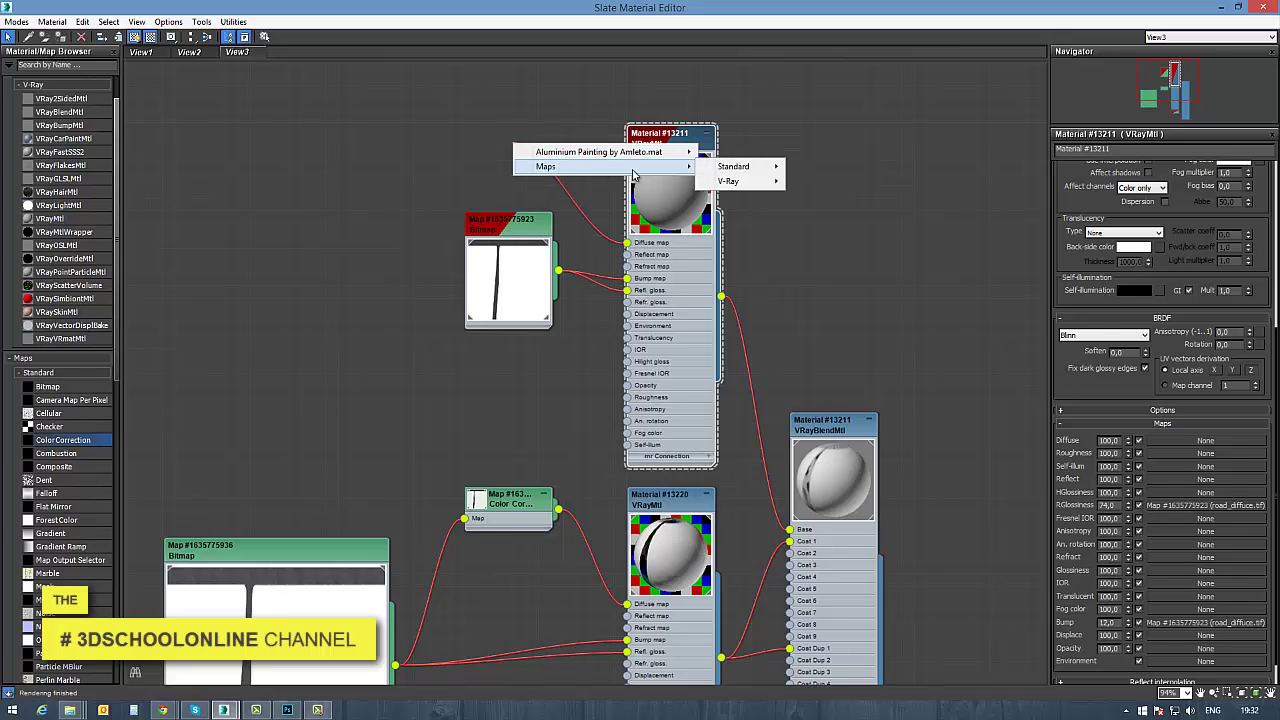
mouse_move(752, 184)
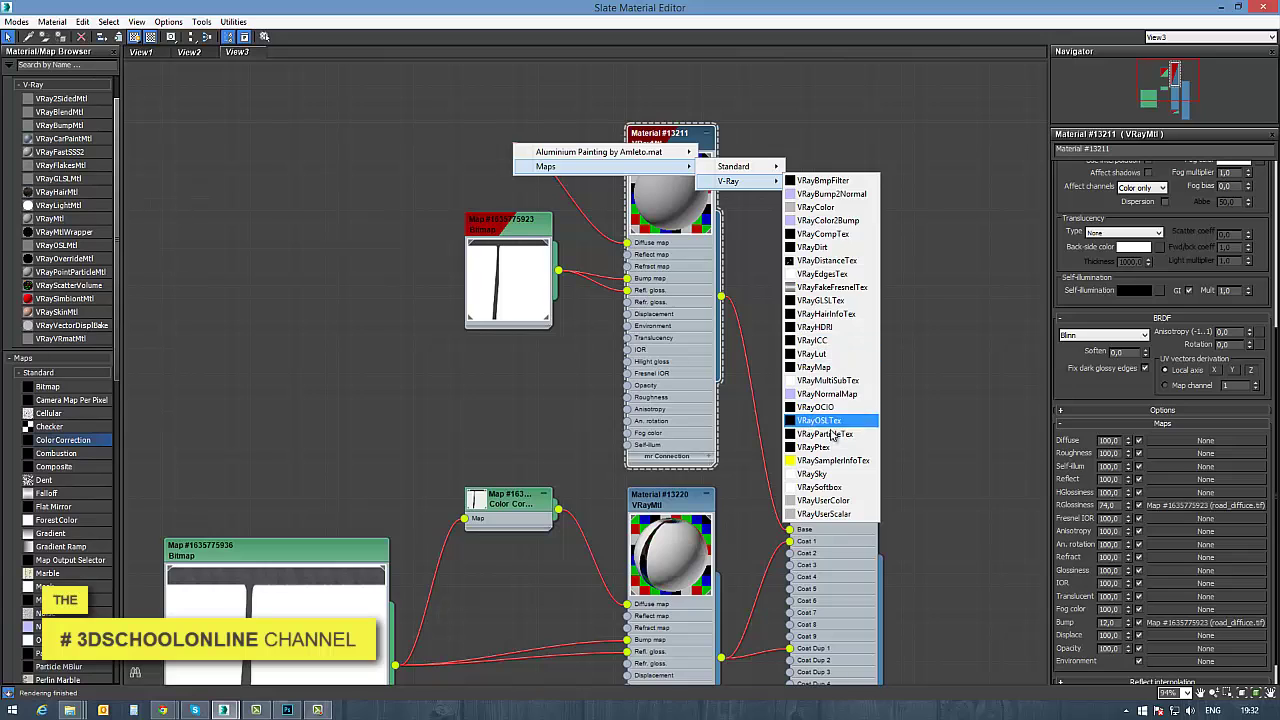
click(823, 234)
drag(511, 142, 496, 141)
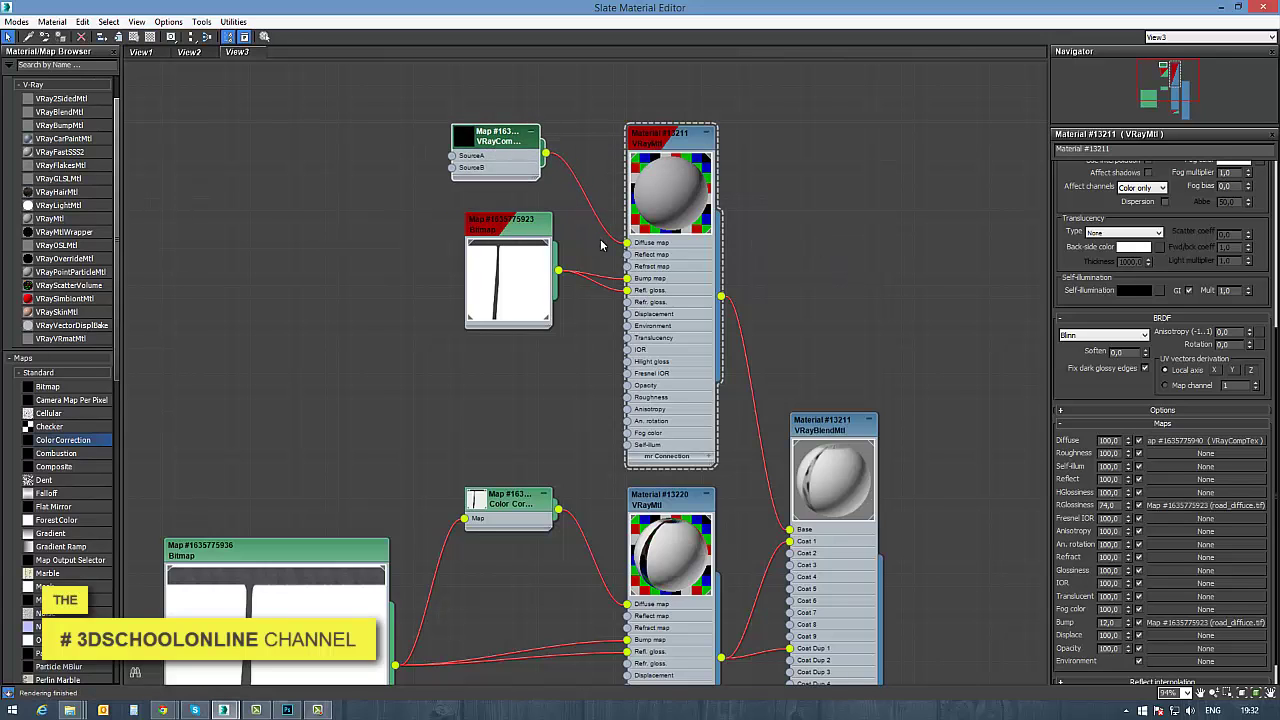
key(Delete)
Connect a new VRayDirt map to the base VRayMtl's diffuse input and place its node above the road bitmap
drag(628, 250, 604, 238)
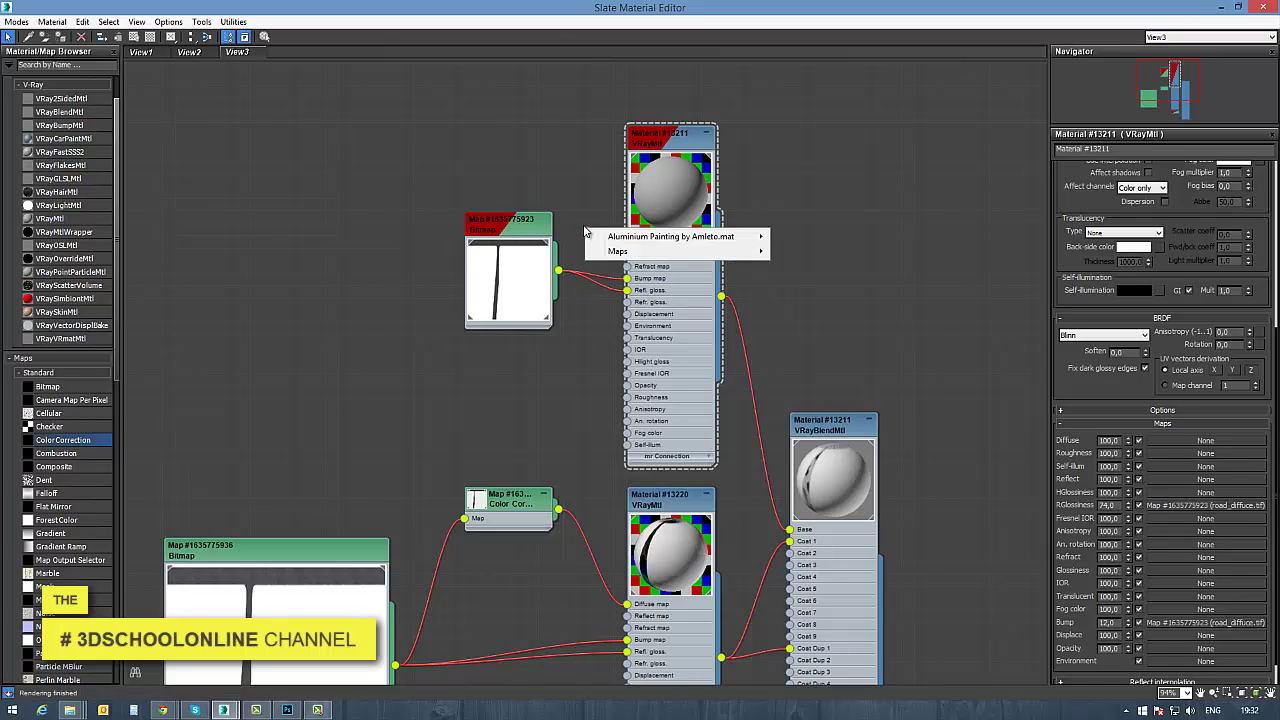
mouse_move(720, 251)
mouse_move(827, 270)
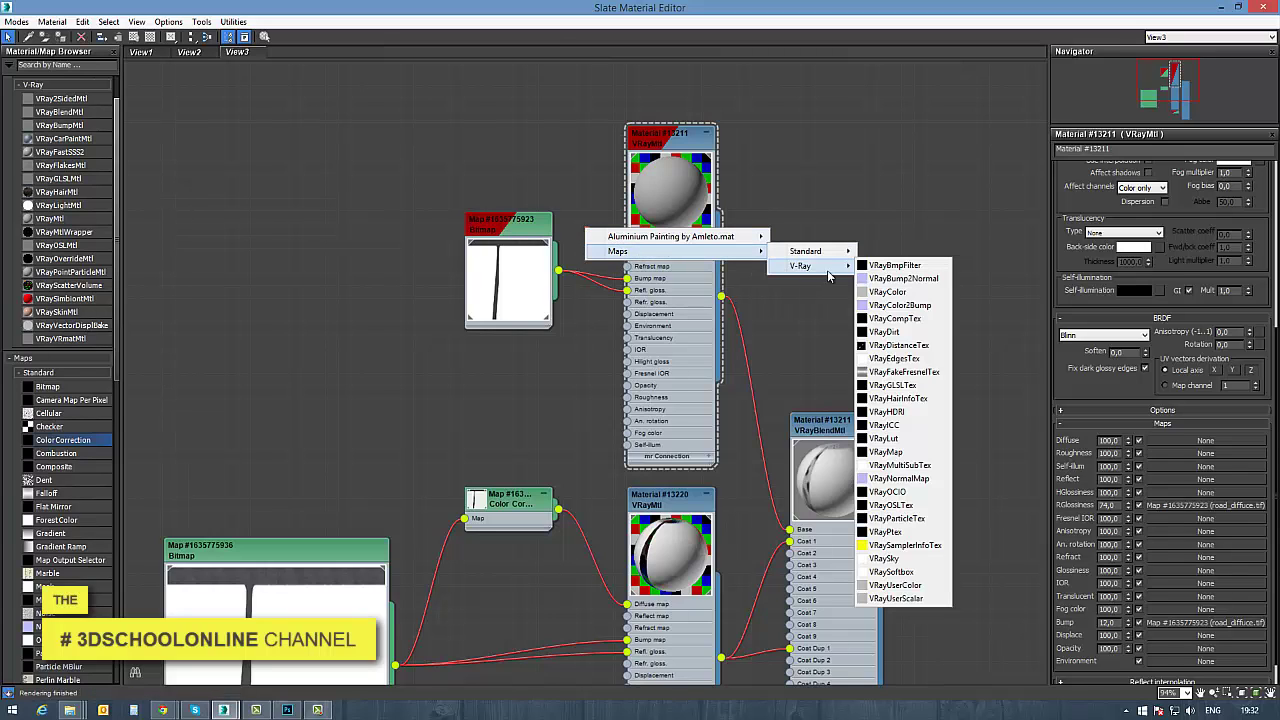
click(905, 318)
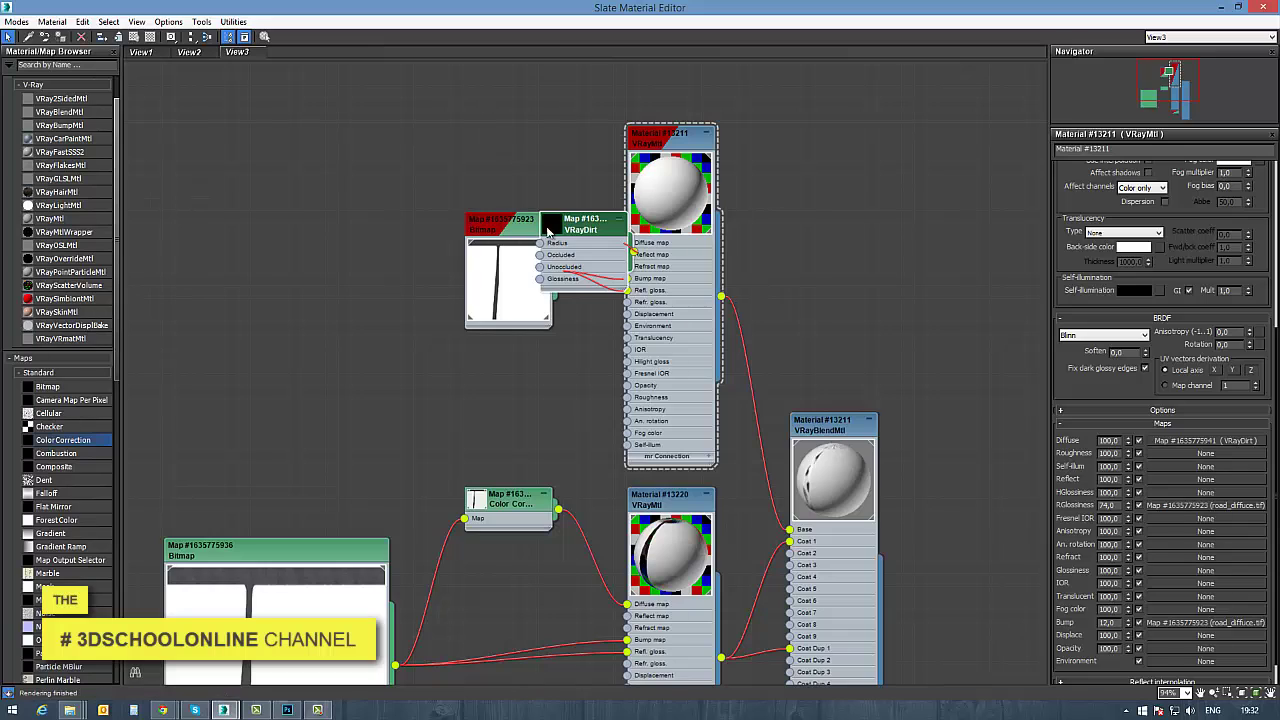
drag(555, 228, 482, 115)
Connect the road_diffuce.tif bitmap to the VRayDirt map's unoccluded color input
drag(561, 275, 460, 154)
click(500, 122)
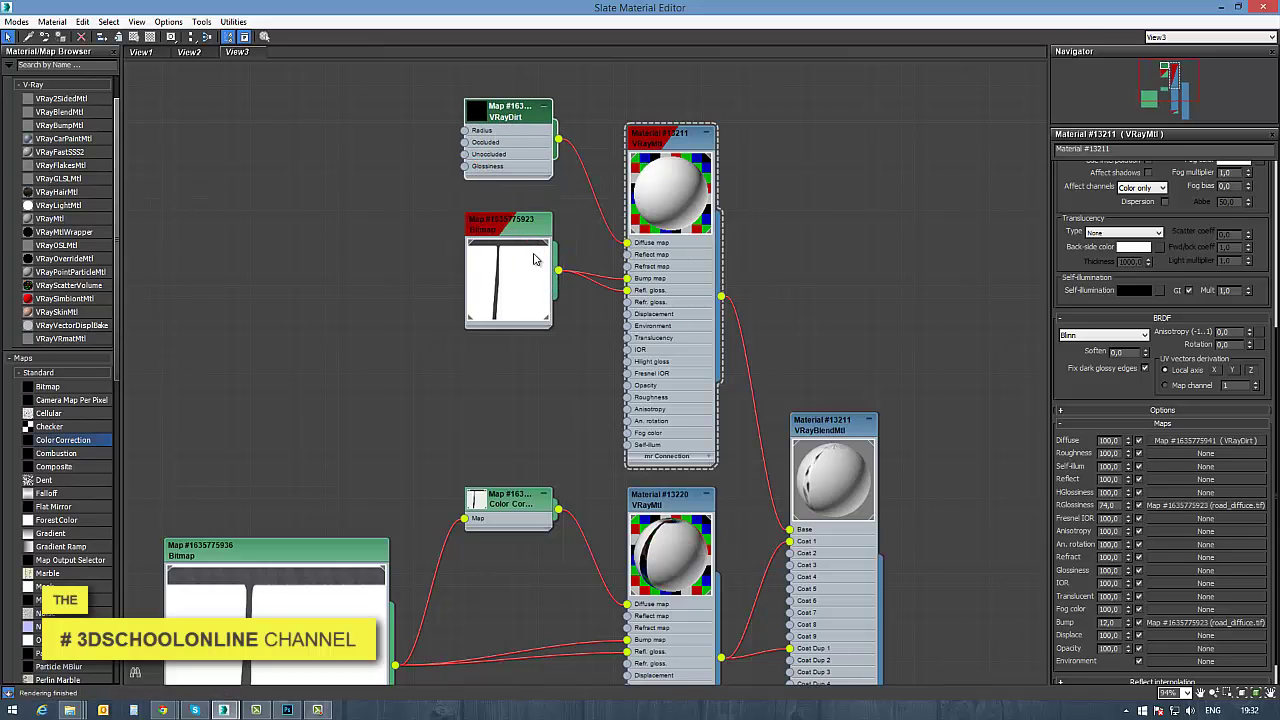
drag(560, 274, 466, 154)
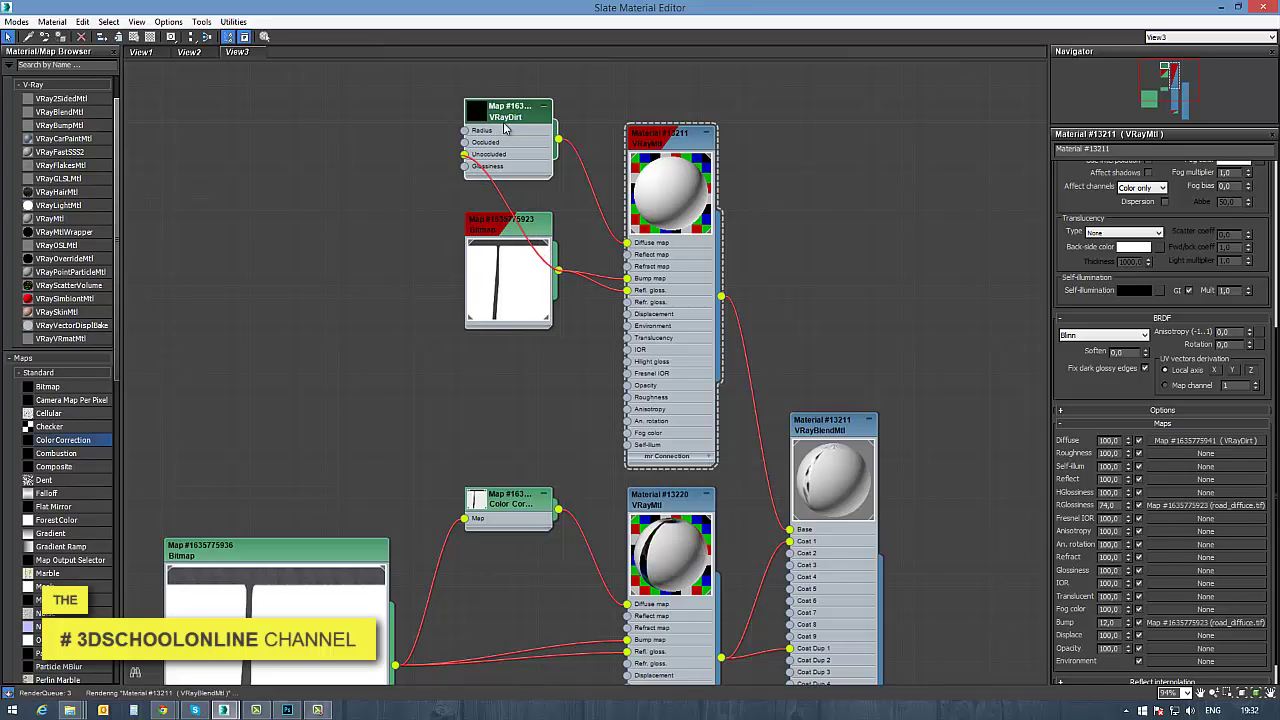
click(659, 142)
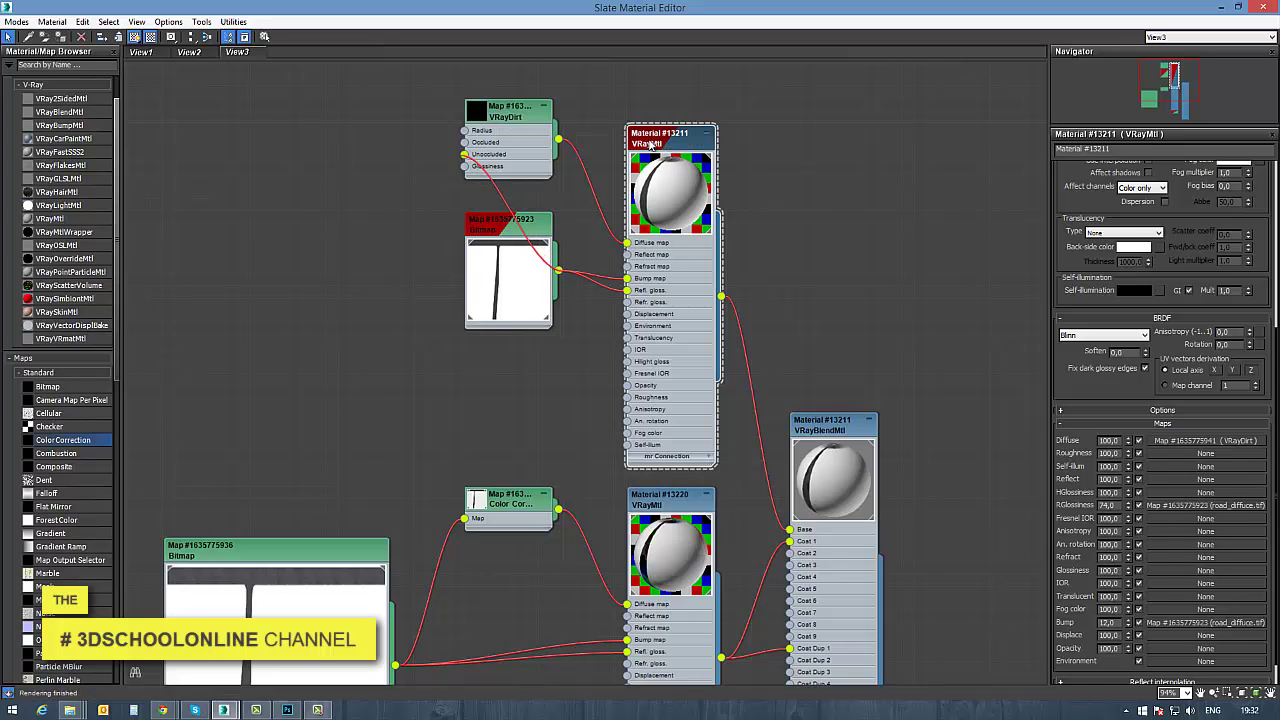
Set the VRayDirt radius to 30 cm and its occluded color to a near-black RGB 12, 12, 12
double_click(528, 114)
drag(1250, 186, 1089, 167)
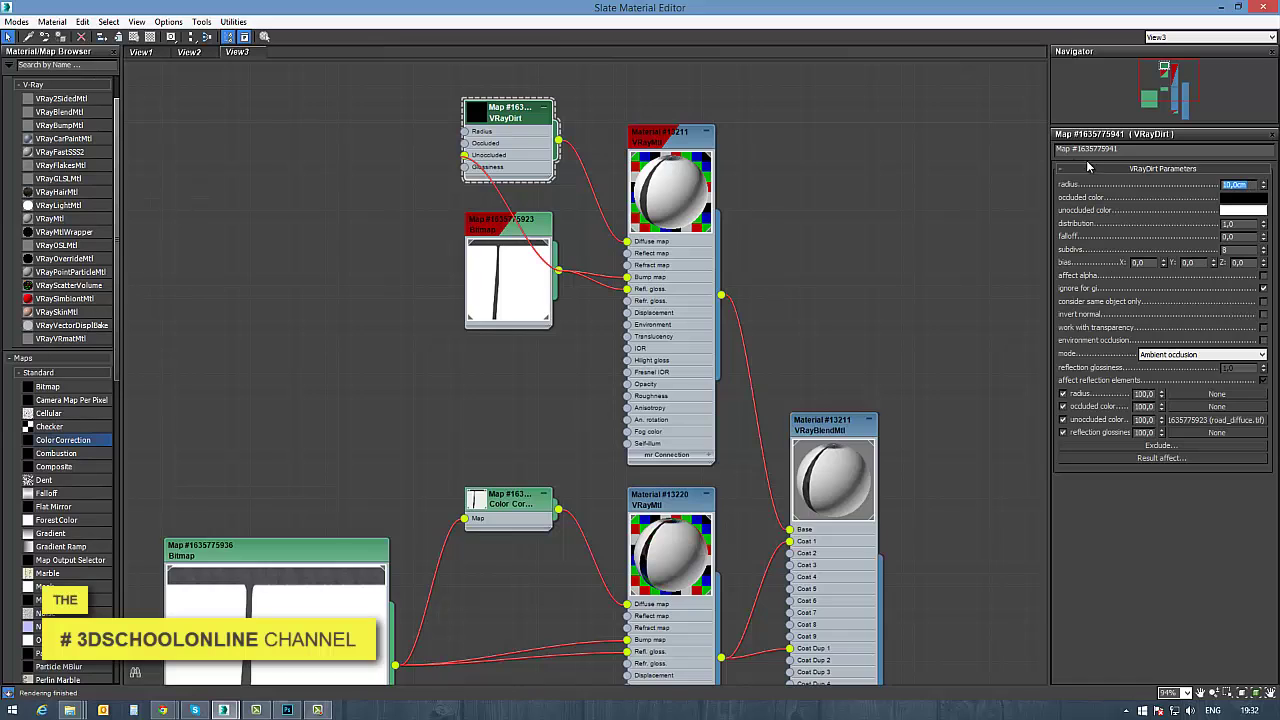
text(30)
key(Return)
click(1247, 199)
drag(394, 89, 394, 94)
click(491, 202)
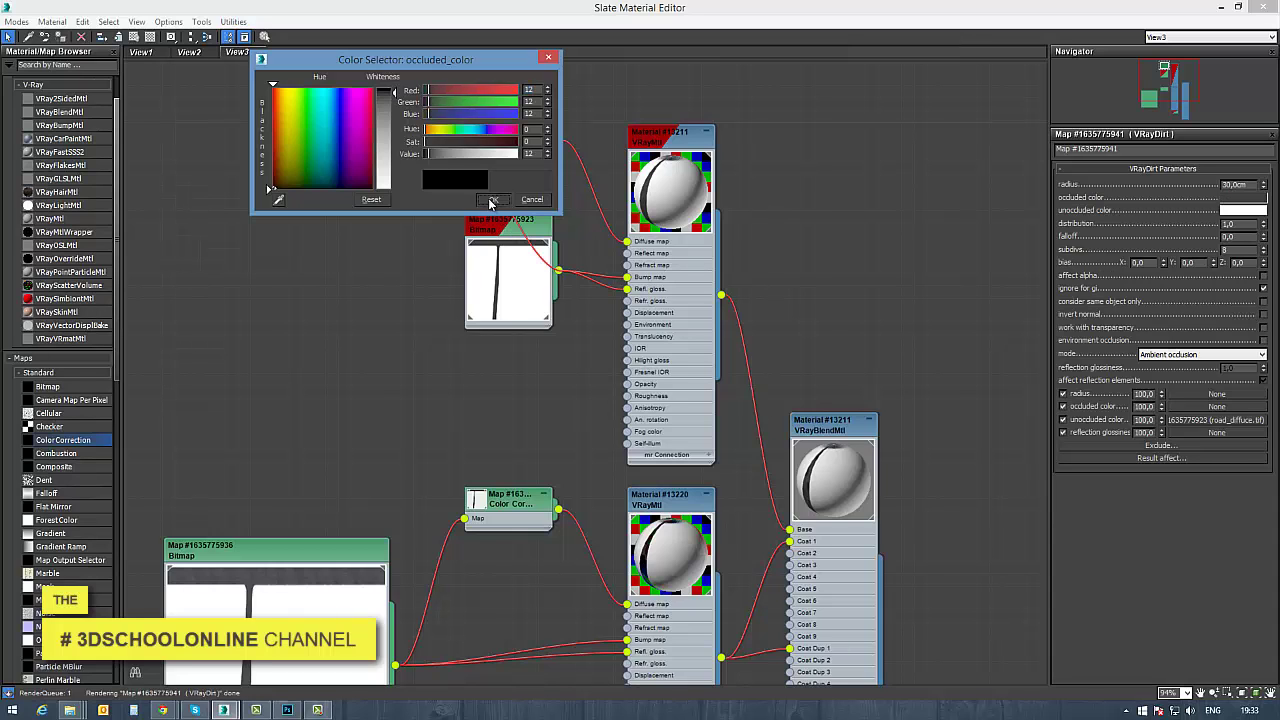
Close the material editor and re-render the foreground road region with the VRayDirt map applied
click(1268, 6)
click(690, 40)
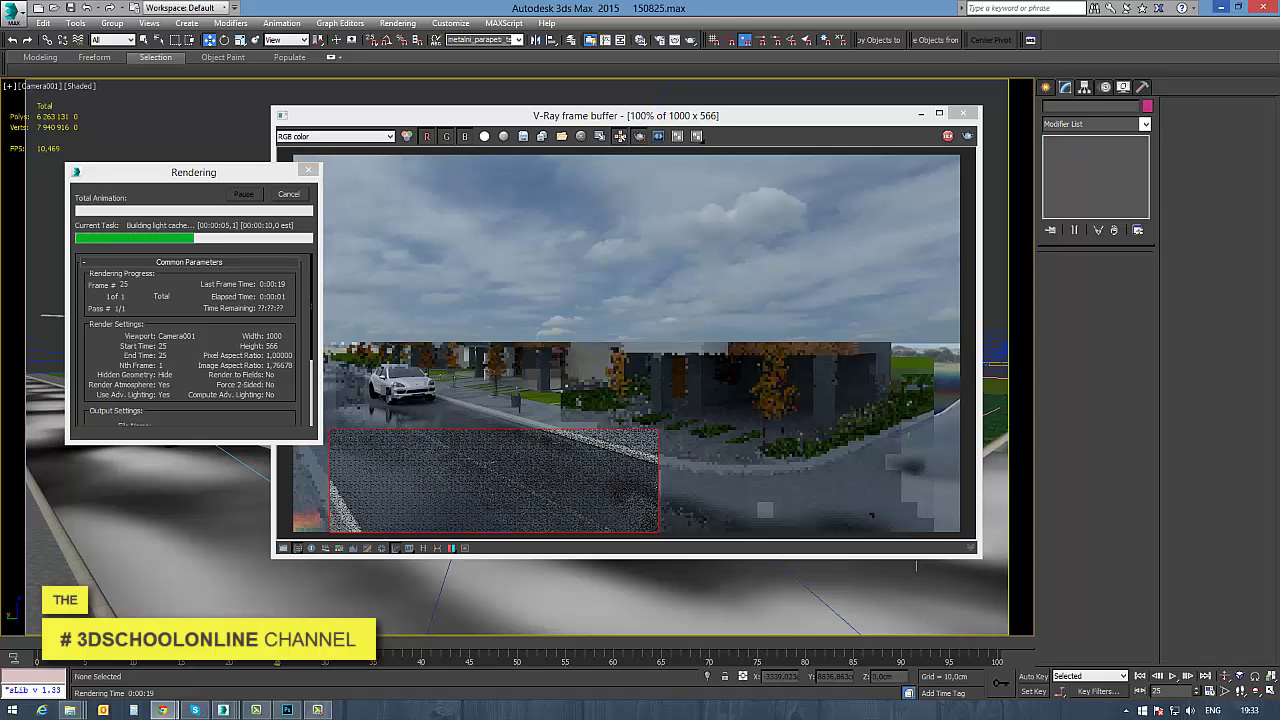
click(588, 447)
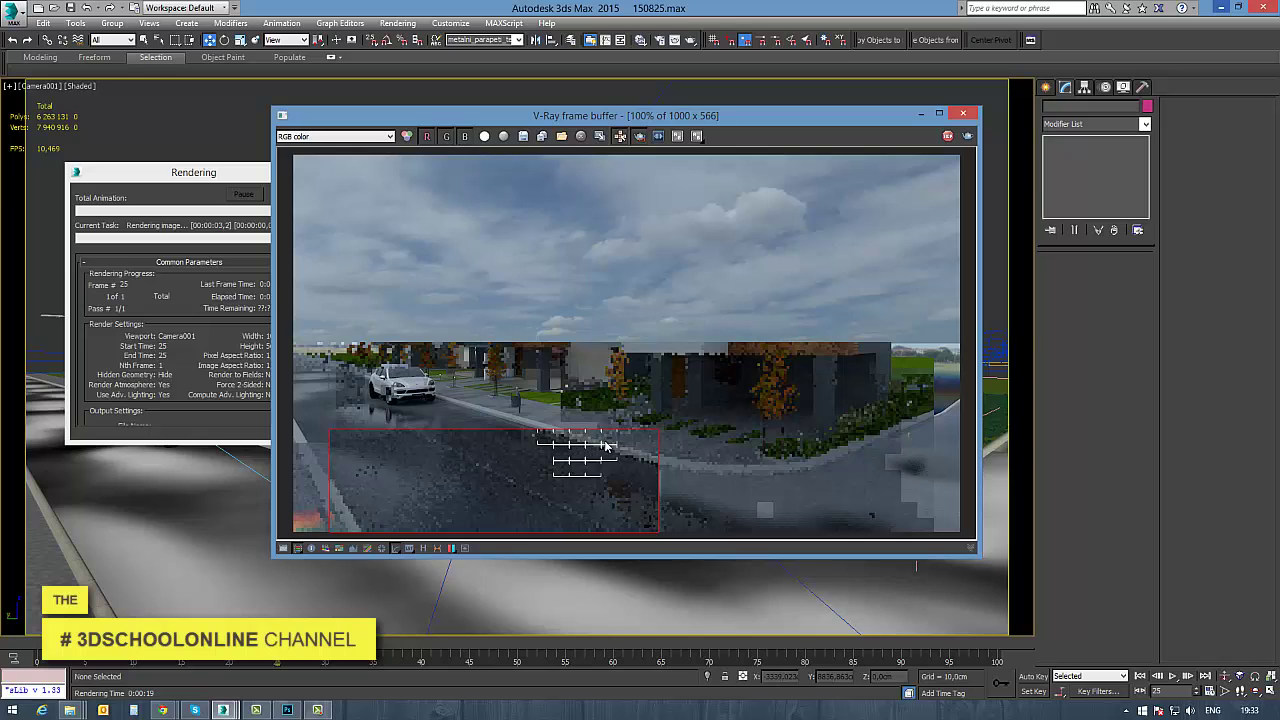
Examine the rendered road surface along the kerb up close in the frame buffer to judge the dirt effect
scroll(613, 446, up, 1)
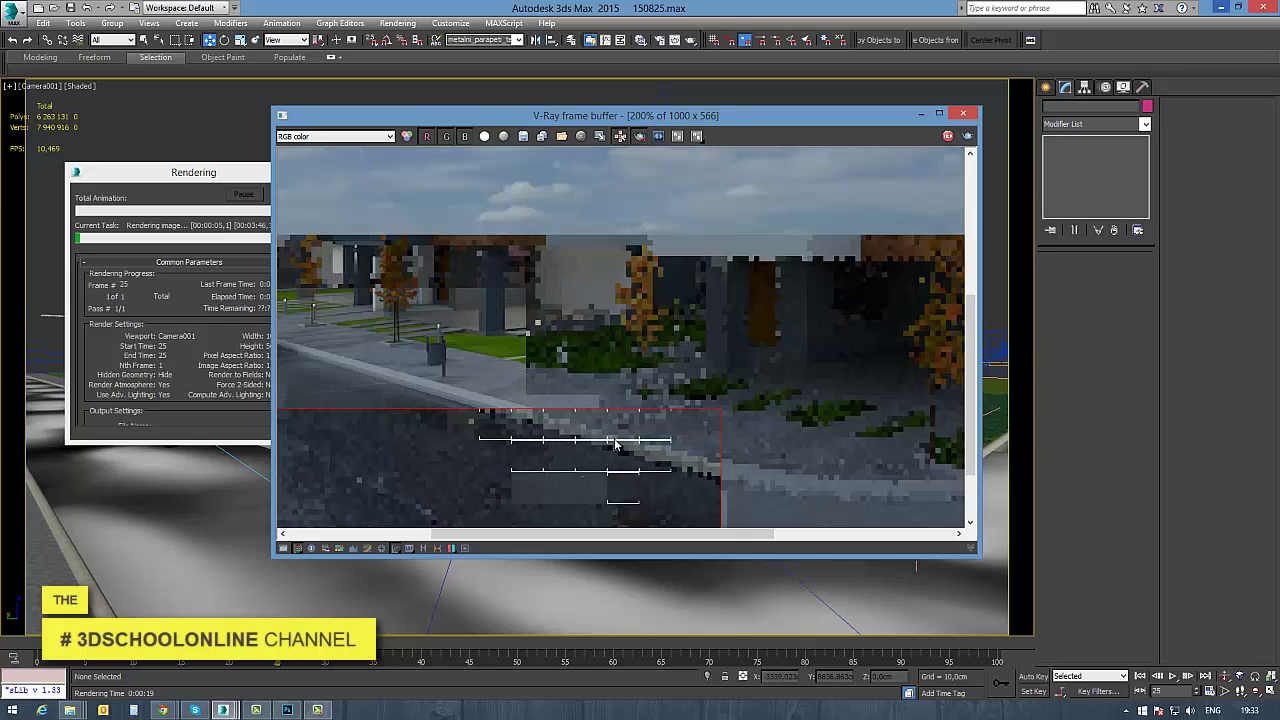
middle_drag(625, 449, 712, 274)
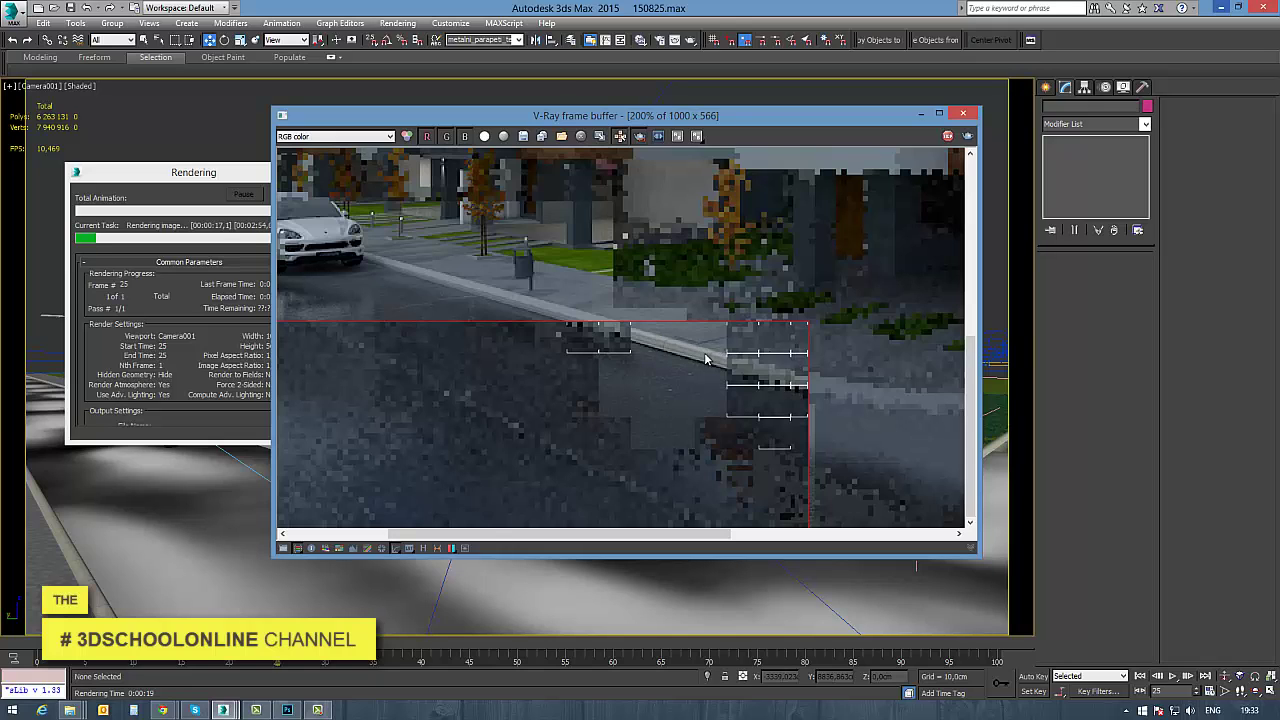
scroll(706, 359, up, 1)
scroll(722, 376, down, 1)
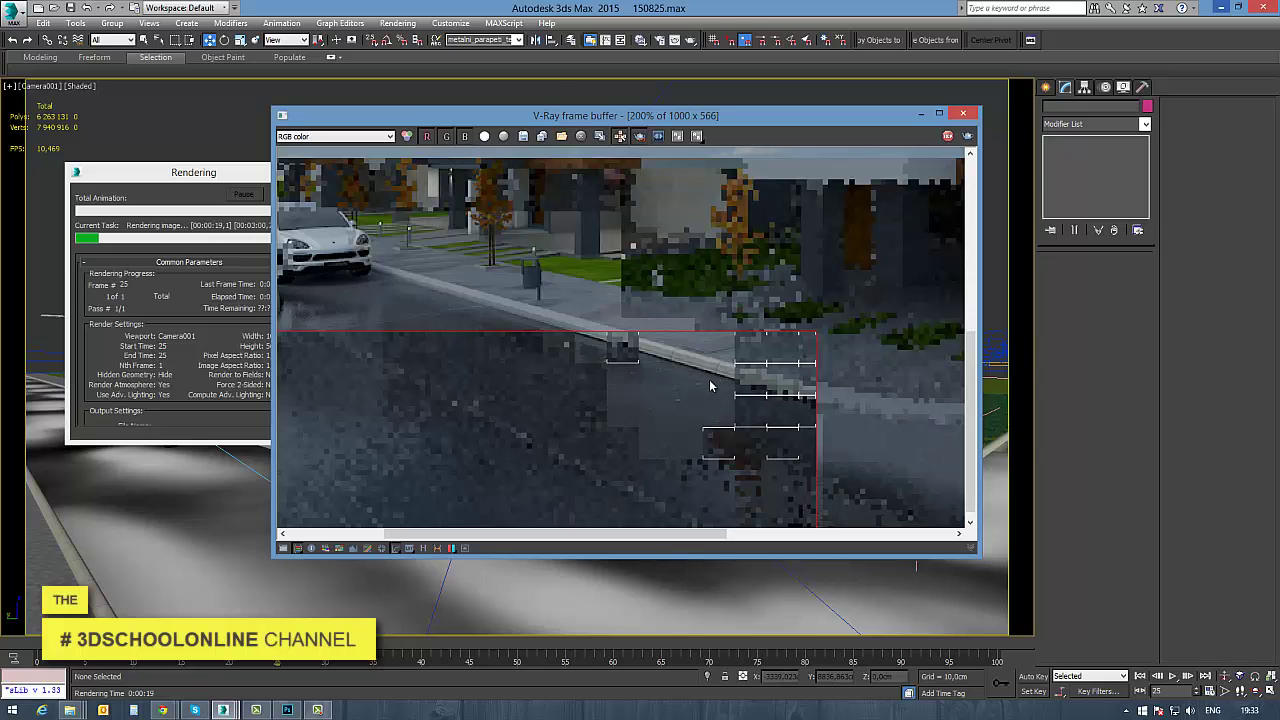
scroll(704, 390, down, 1)
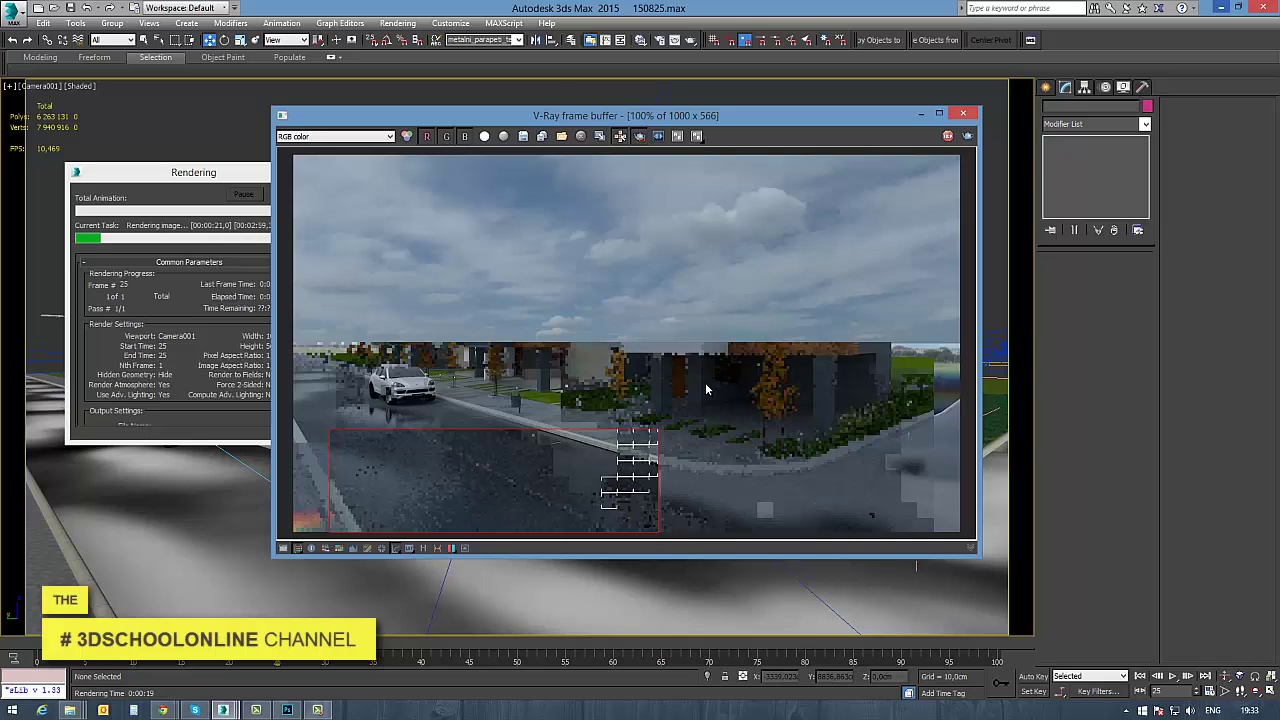
scroll(577, 455, up, 1)
middle_drag(576, 459, 590, 439)
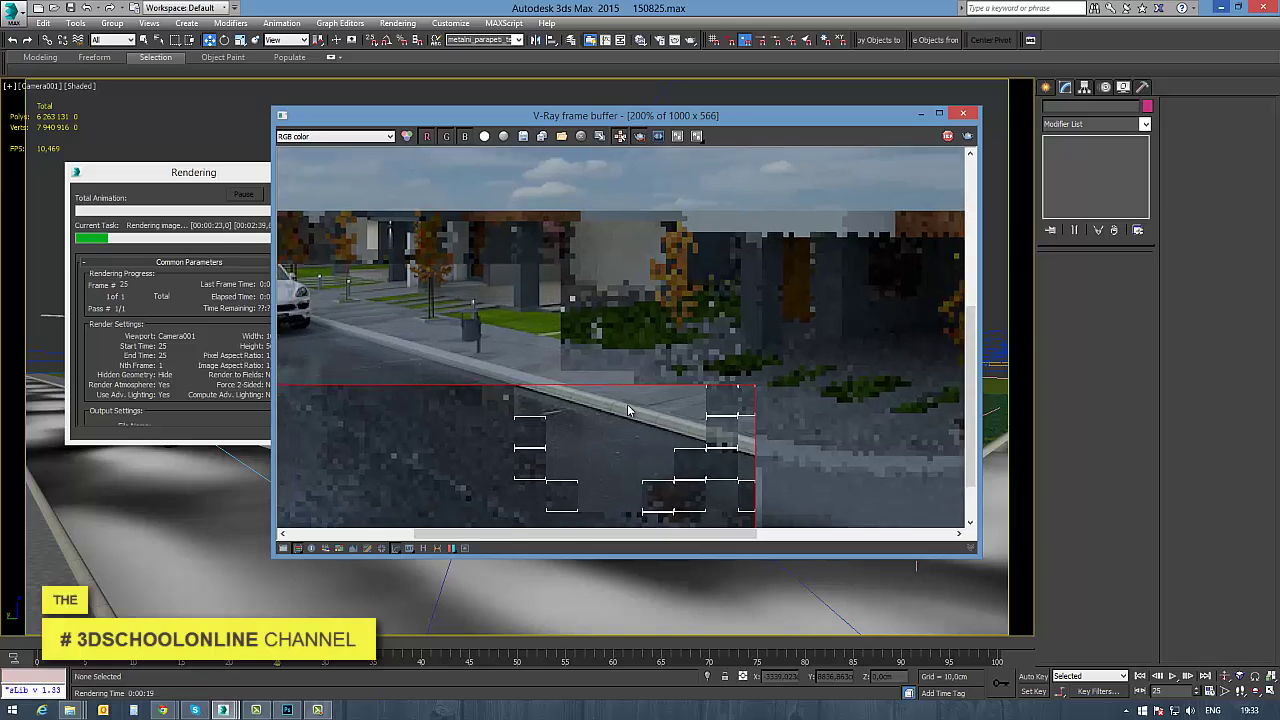